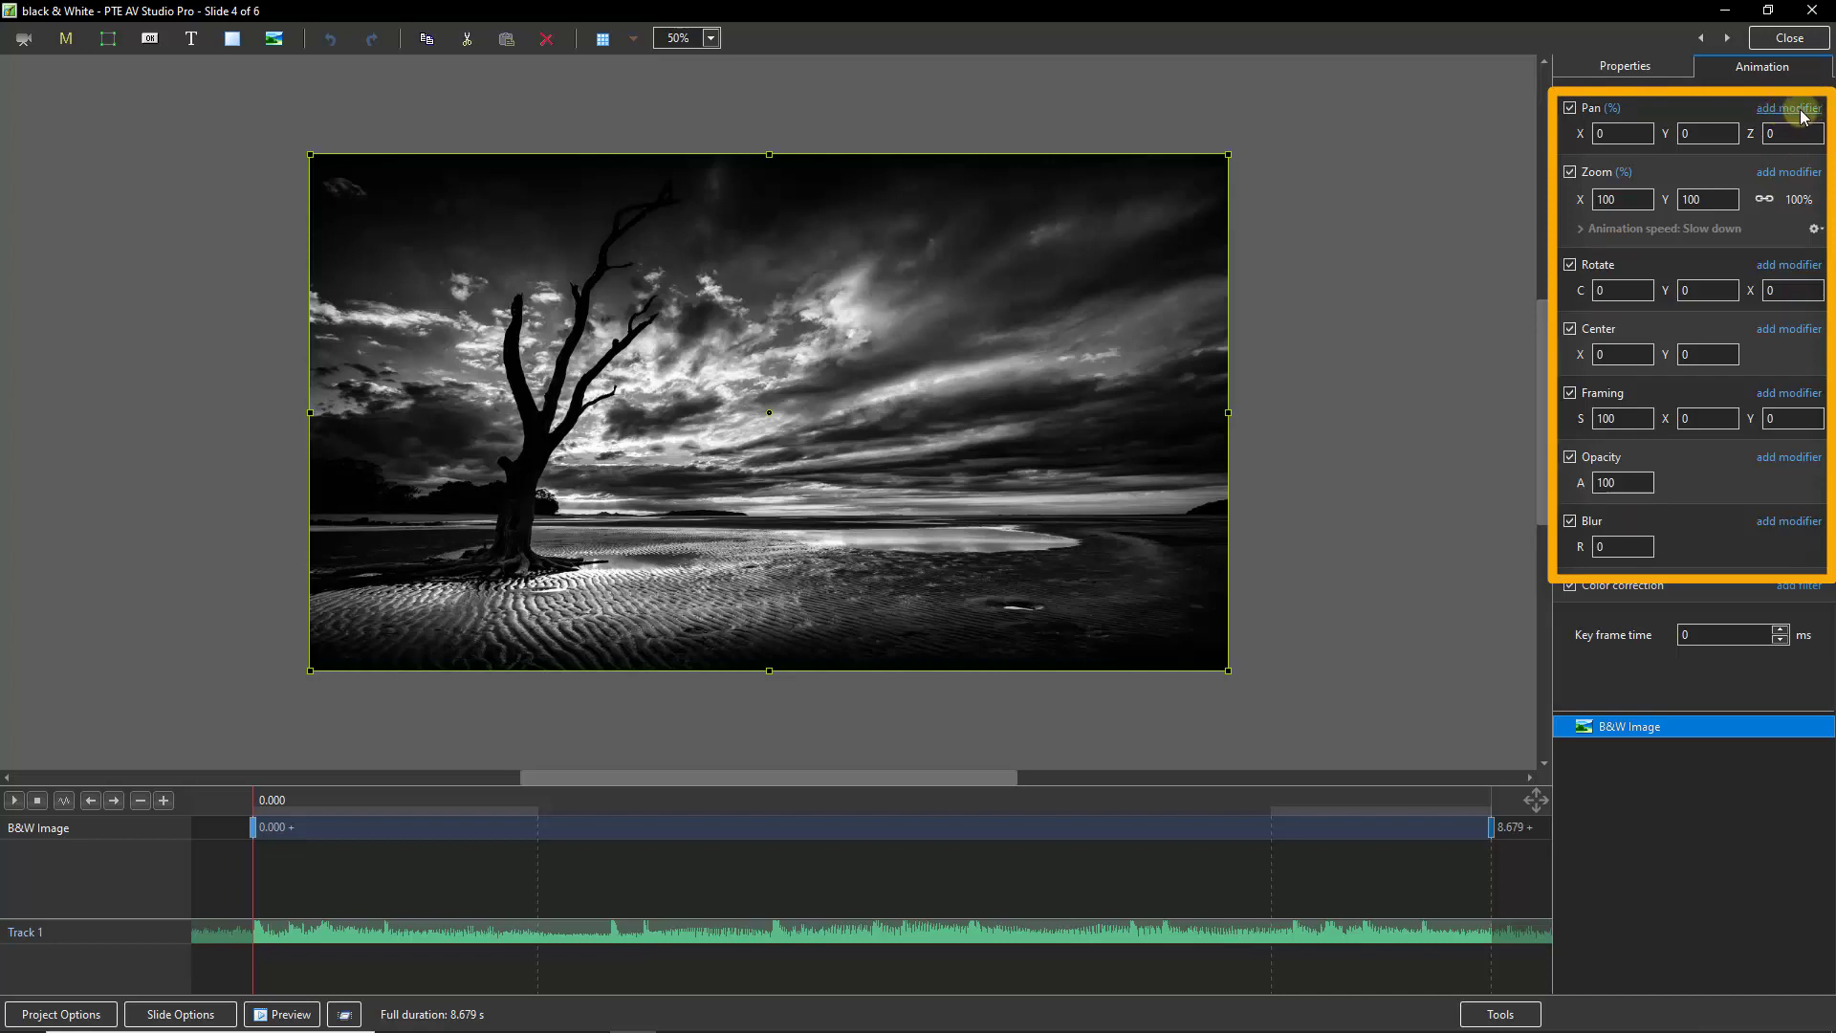
Examine the modifiers offered for the B&W image's Pan and Blur parameters.
left_click(1805, 114)
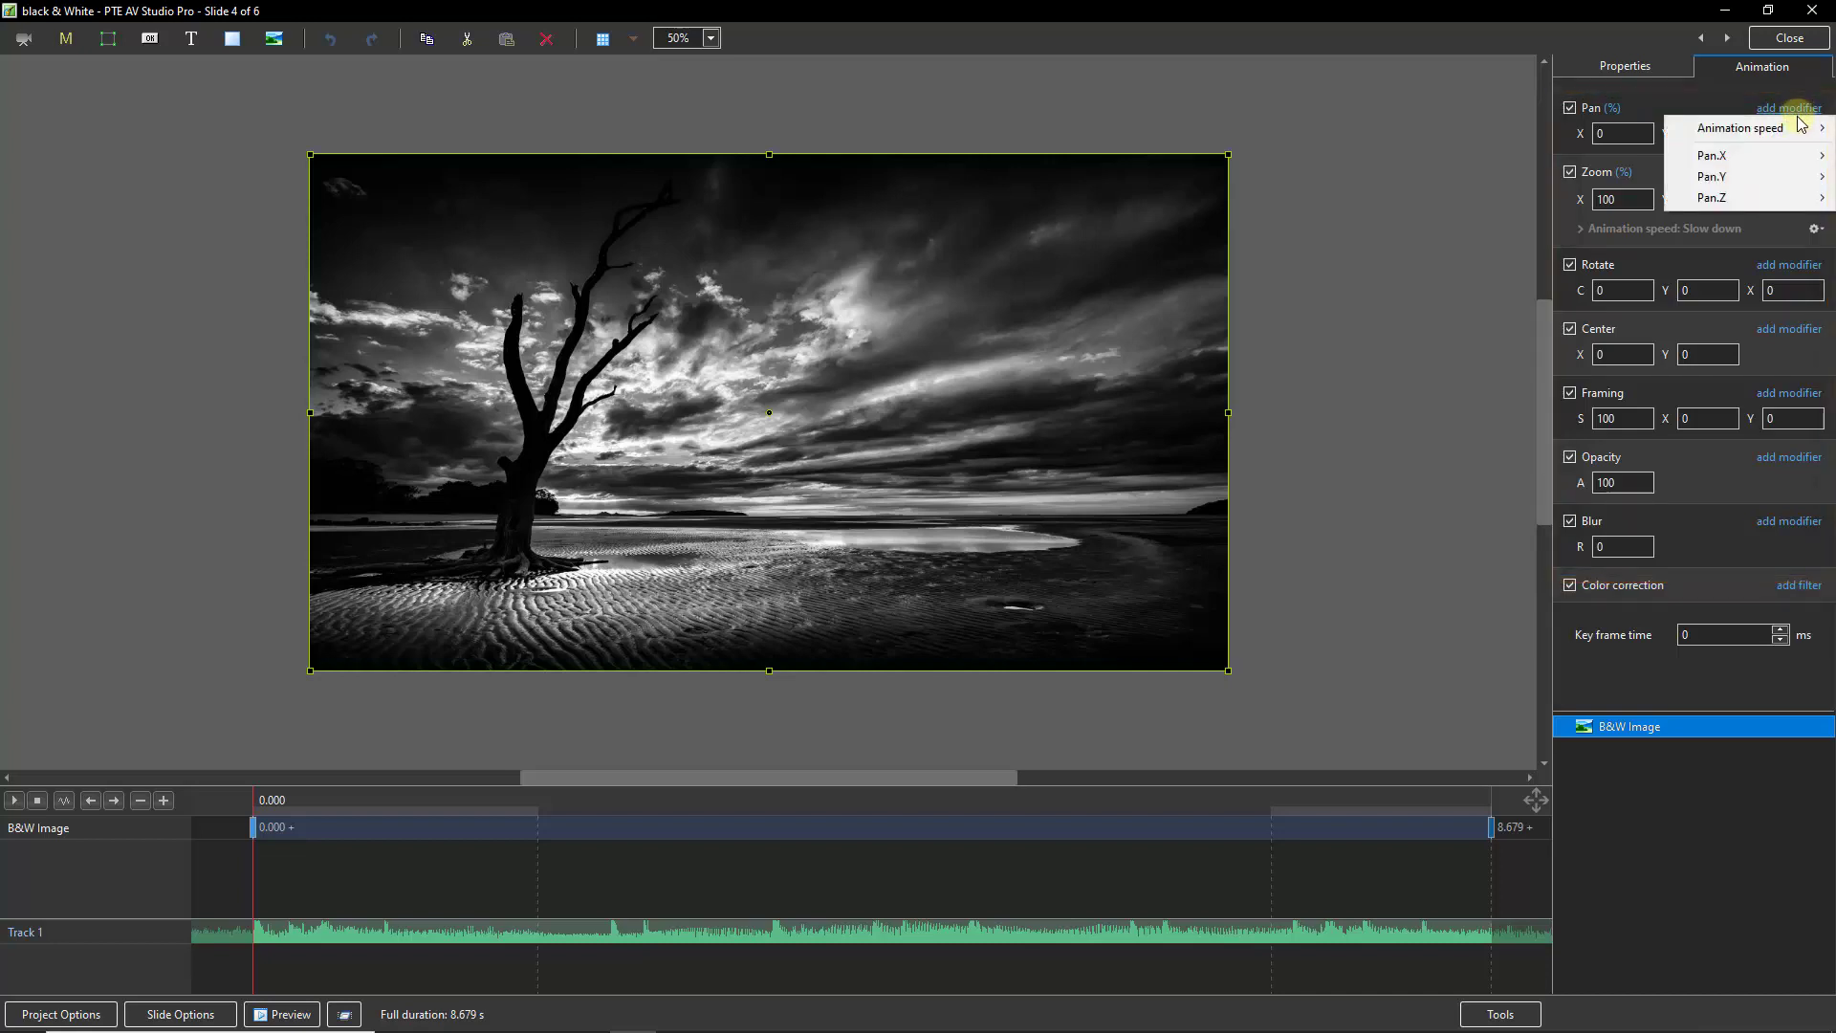
mouse_move(1795, 132)
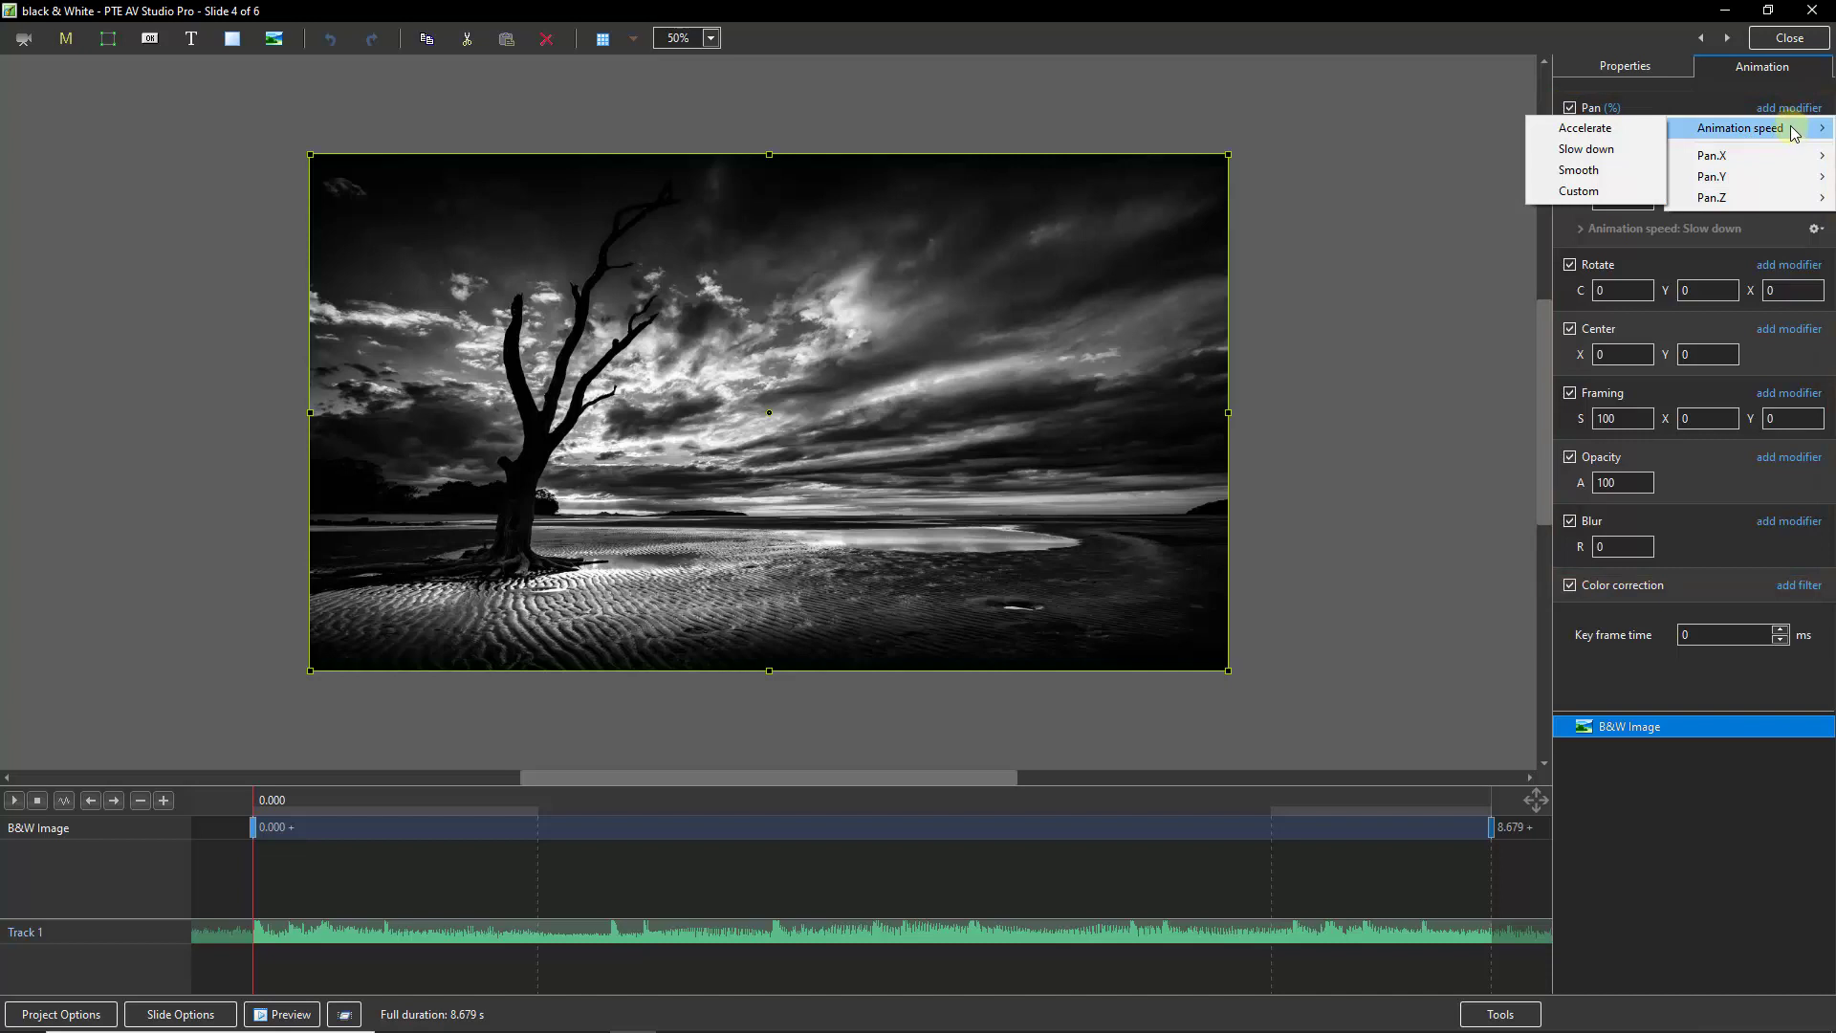
mouse_move(1731, 159)
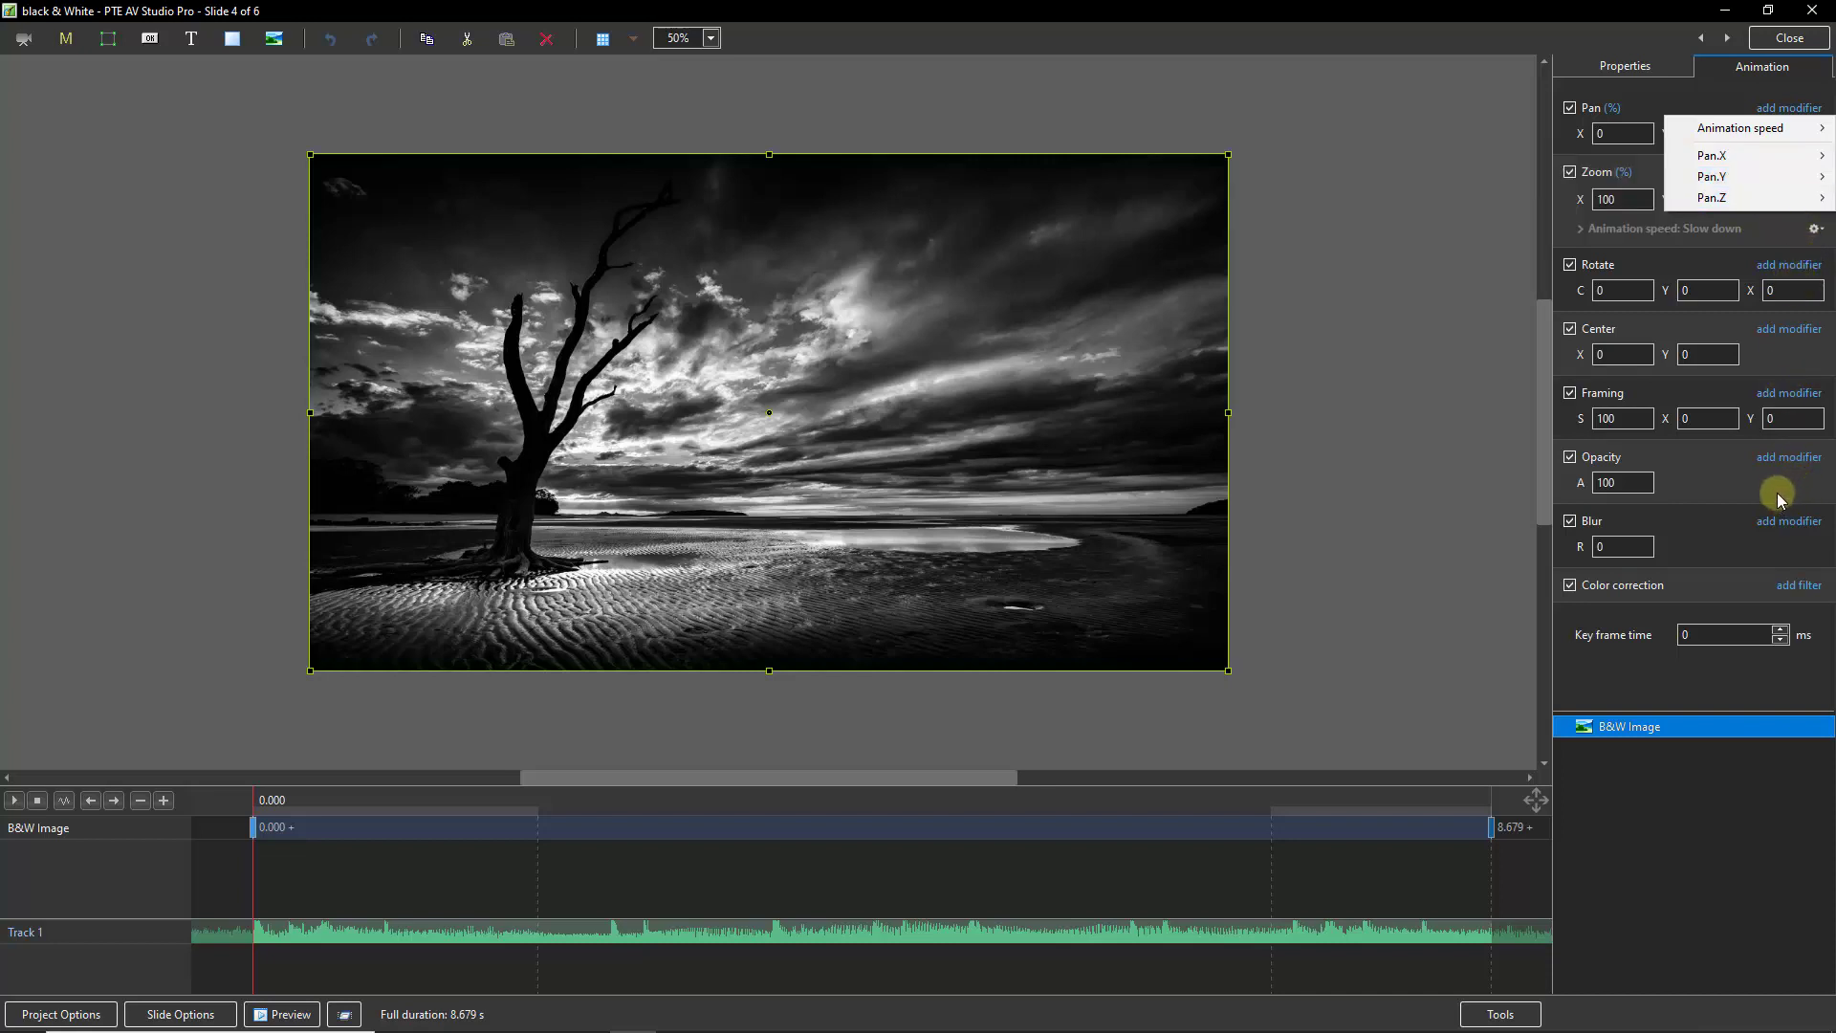
left_click(1796, 524)
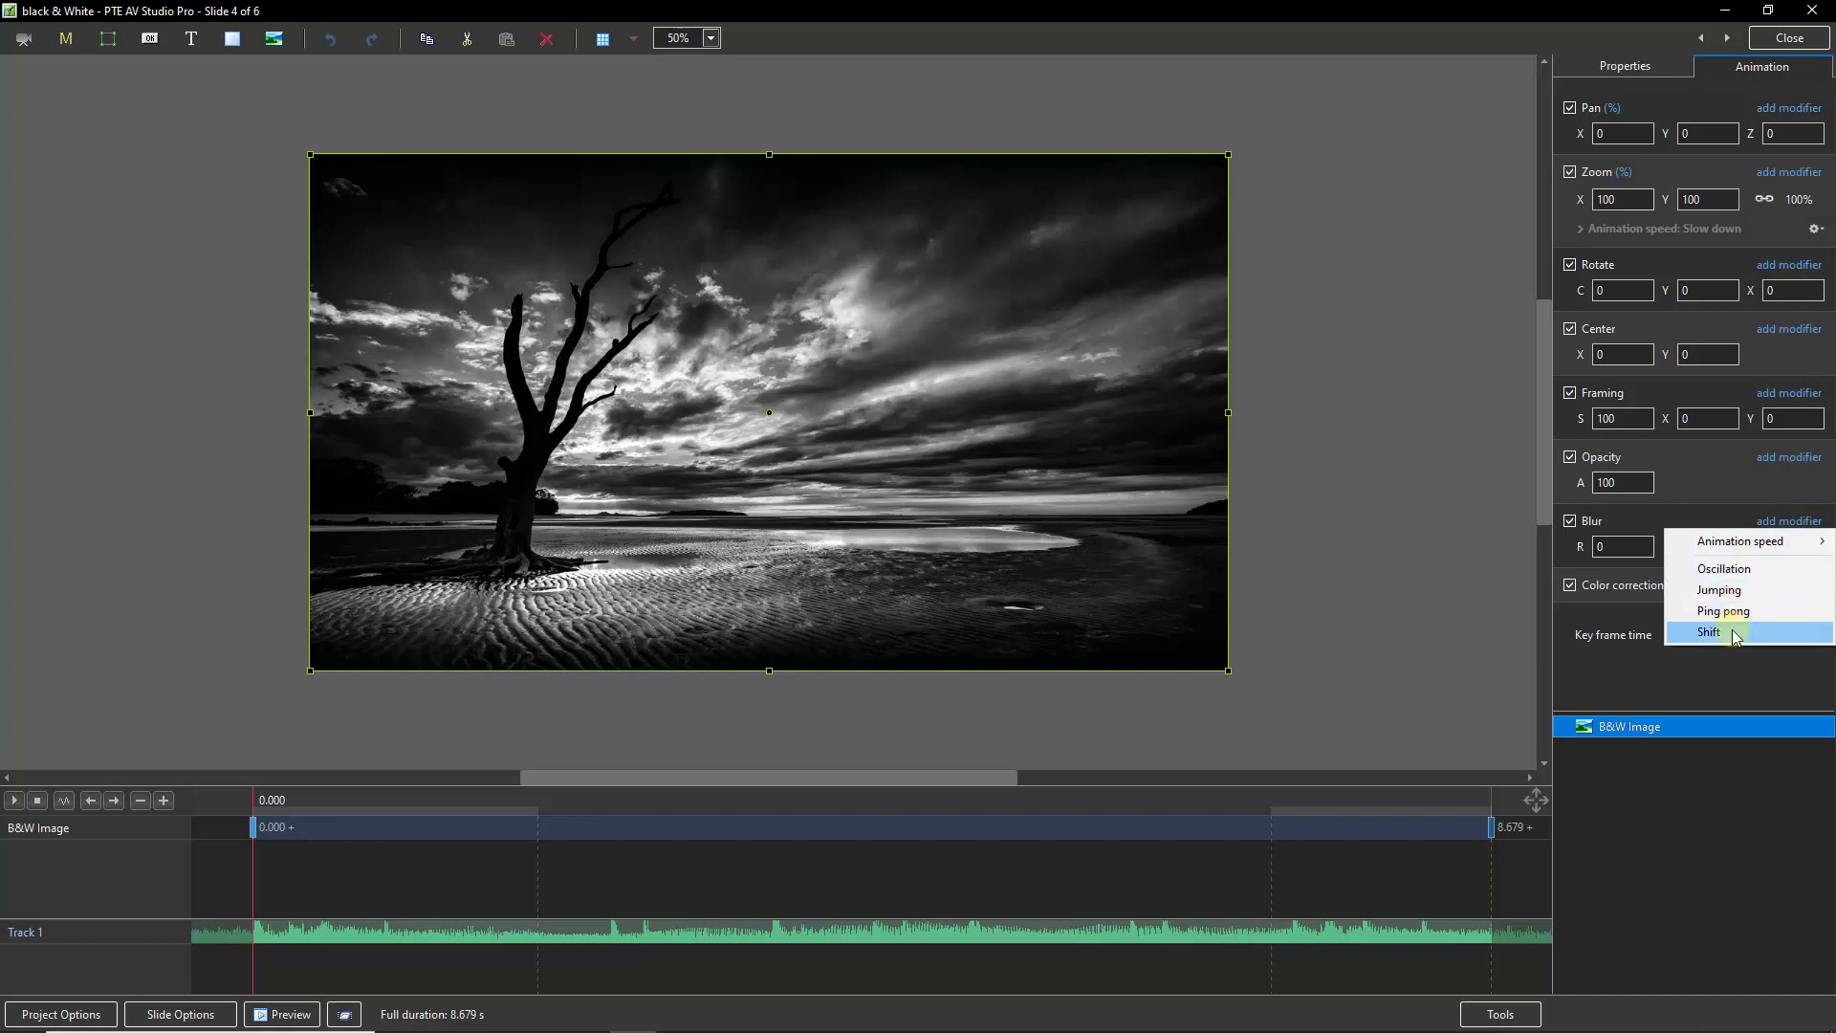
left_click(1724, 672)
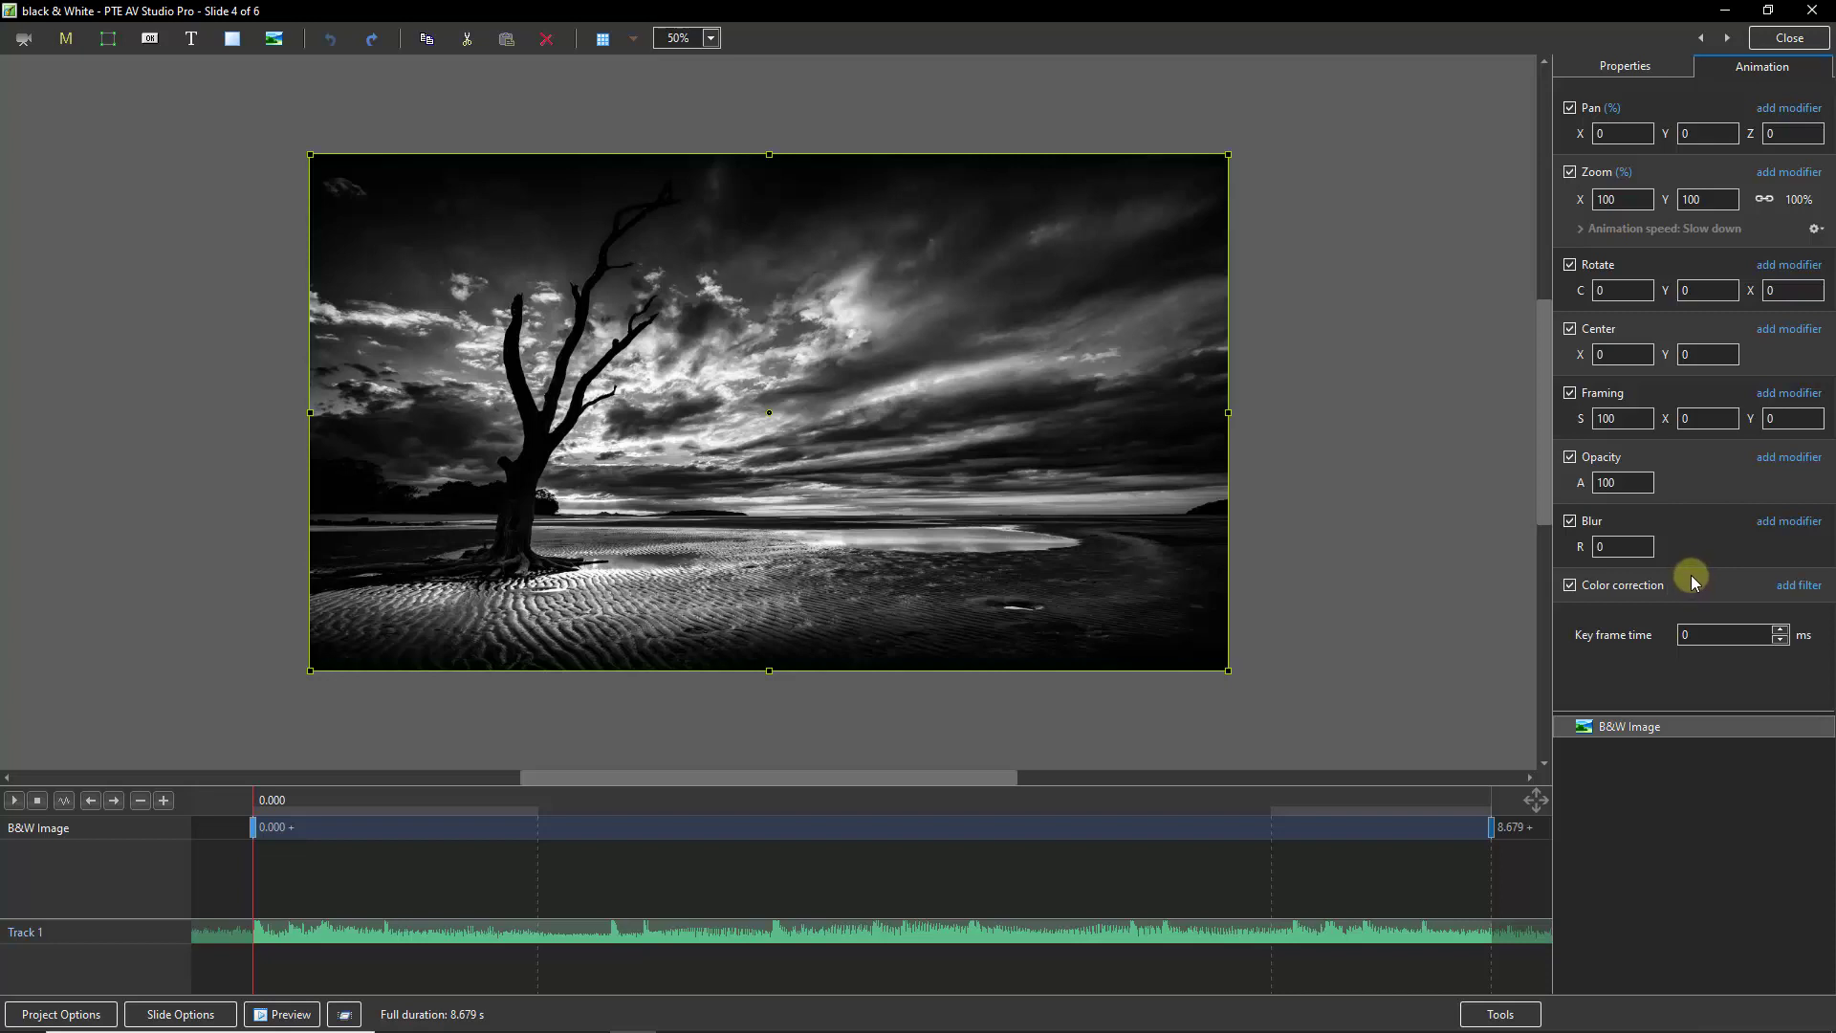
left_click(1788, 109)
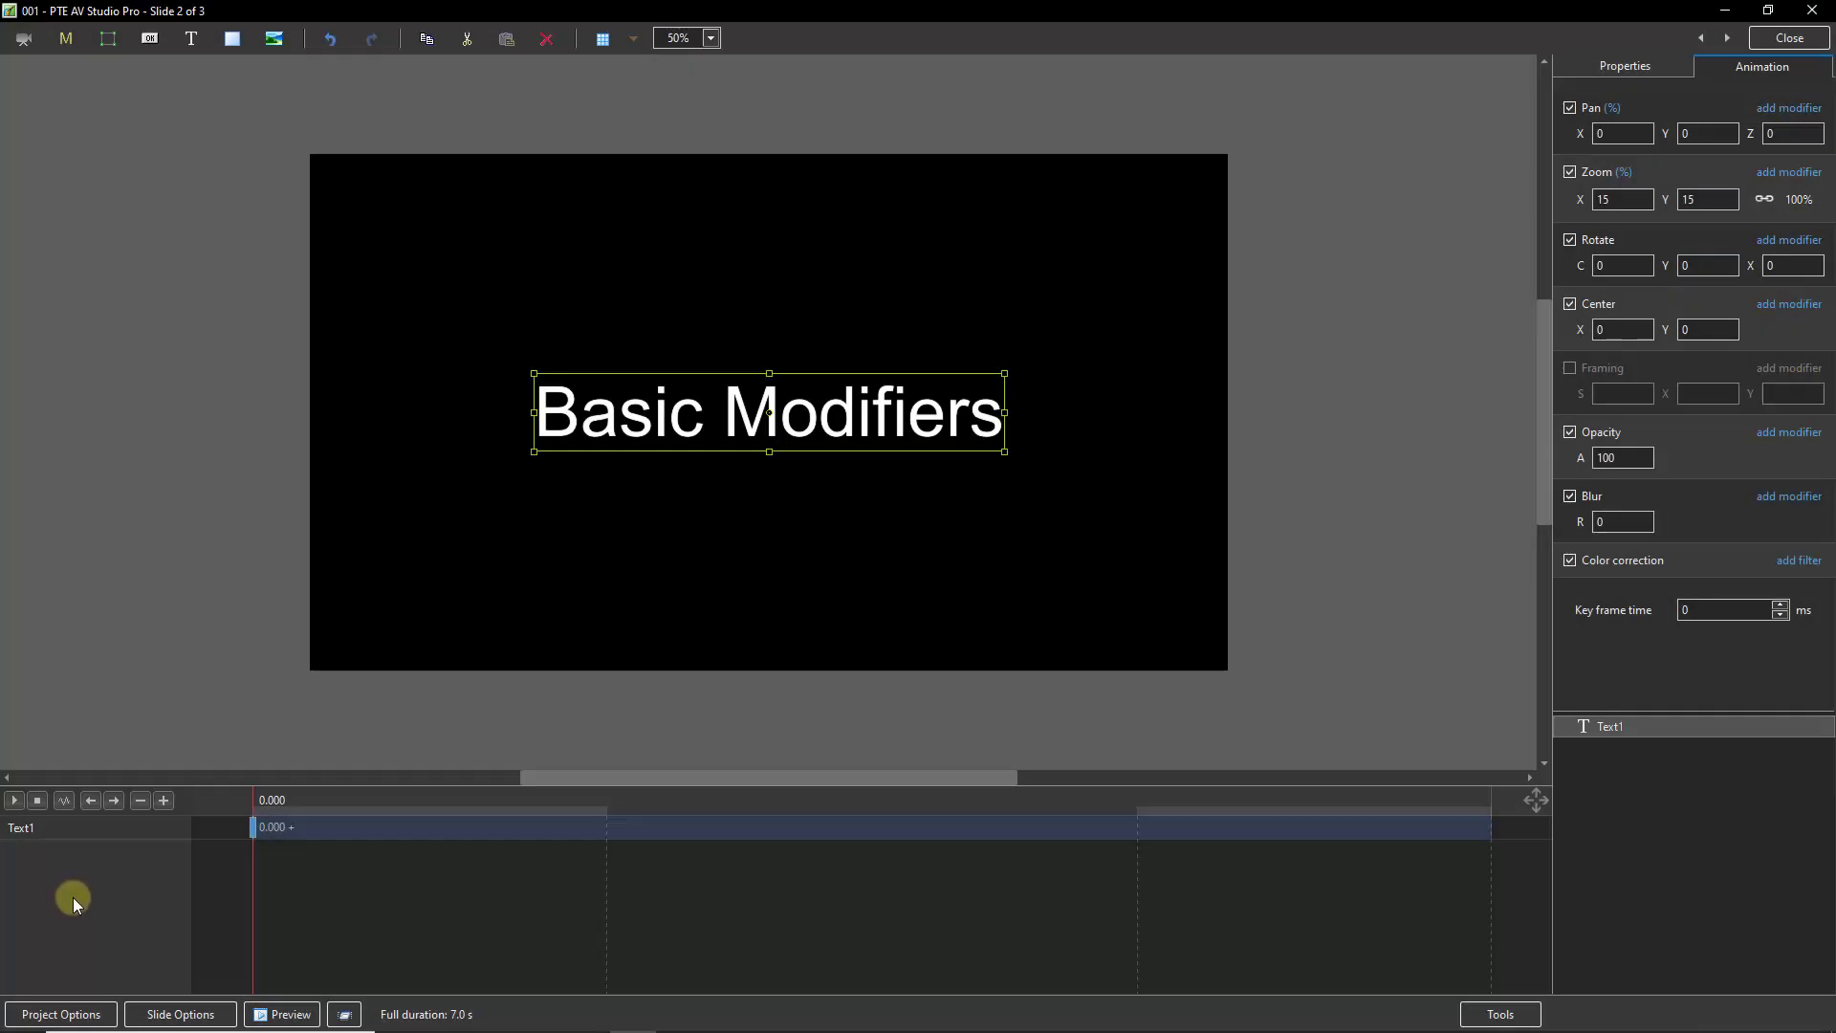
Play the unmodified "Basic Modifiers" text slide and add a Jumping modifier to the text's Pan Y parameter.
left_click(13, 801)
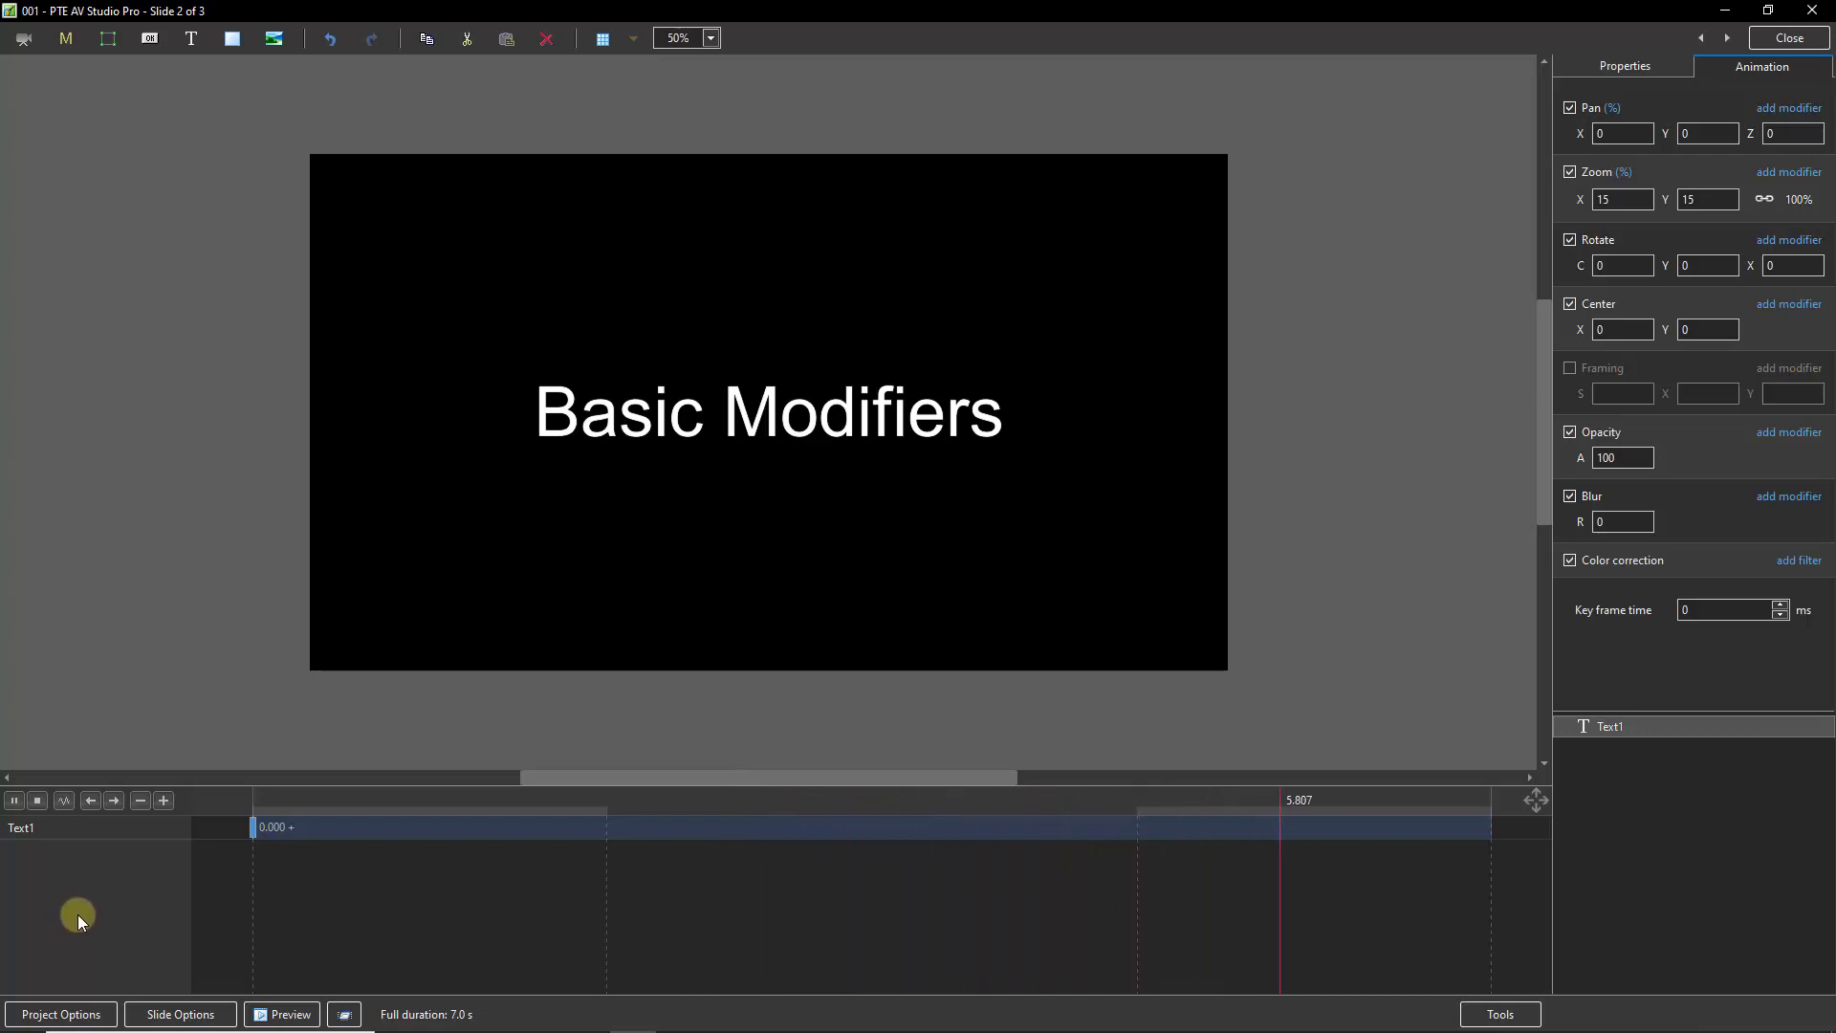
left_click(252, 828)
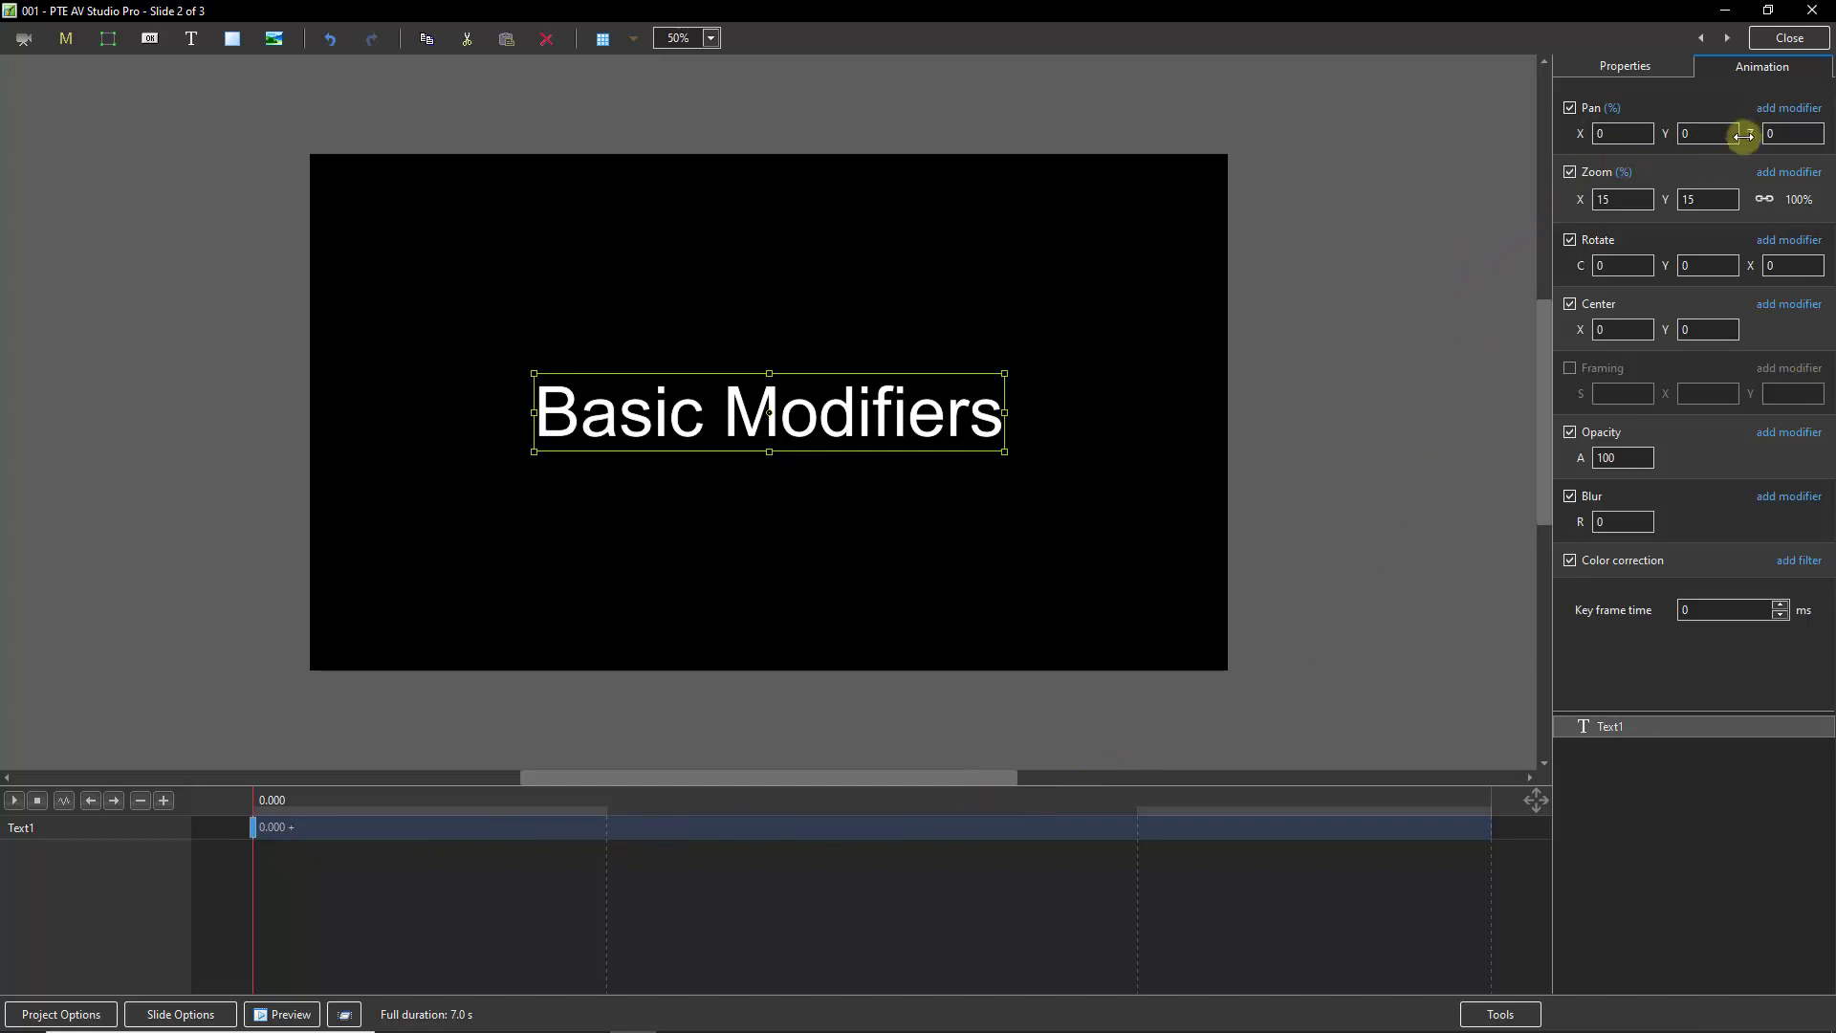
left_click(1789, 110)
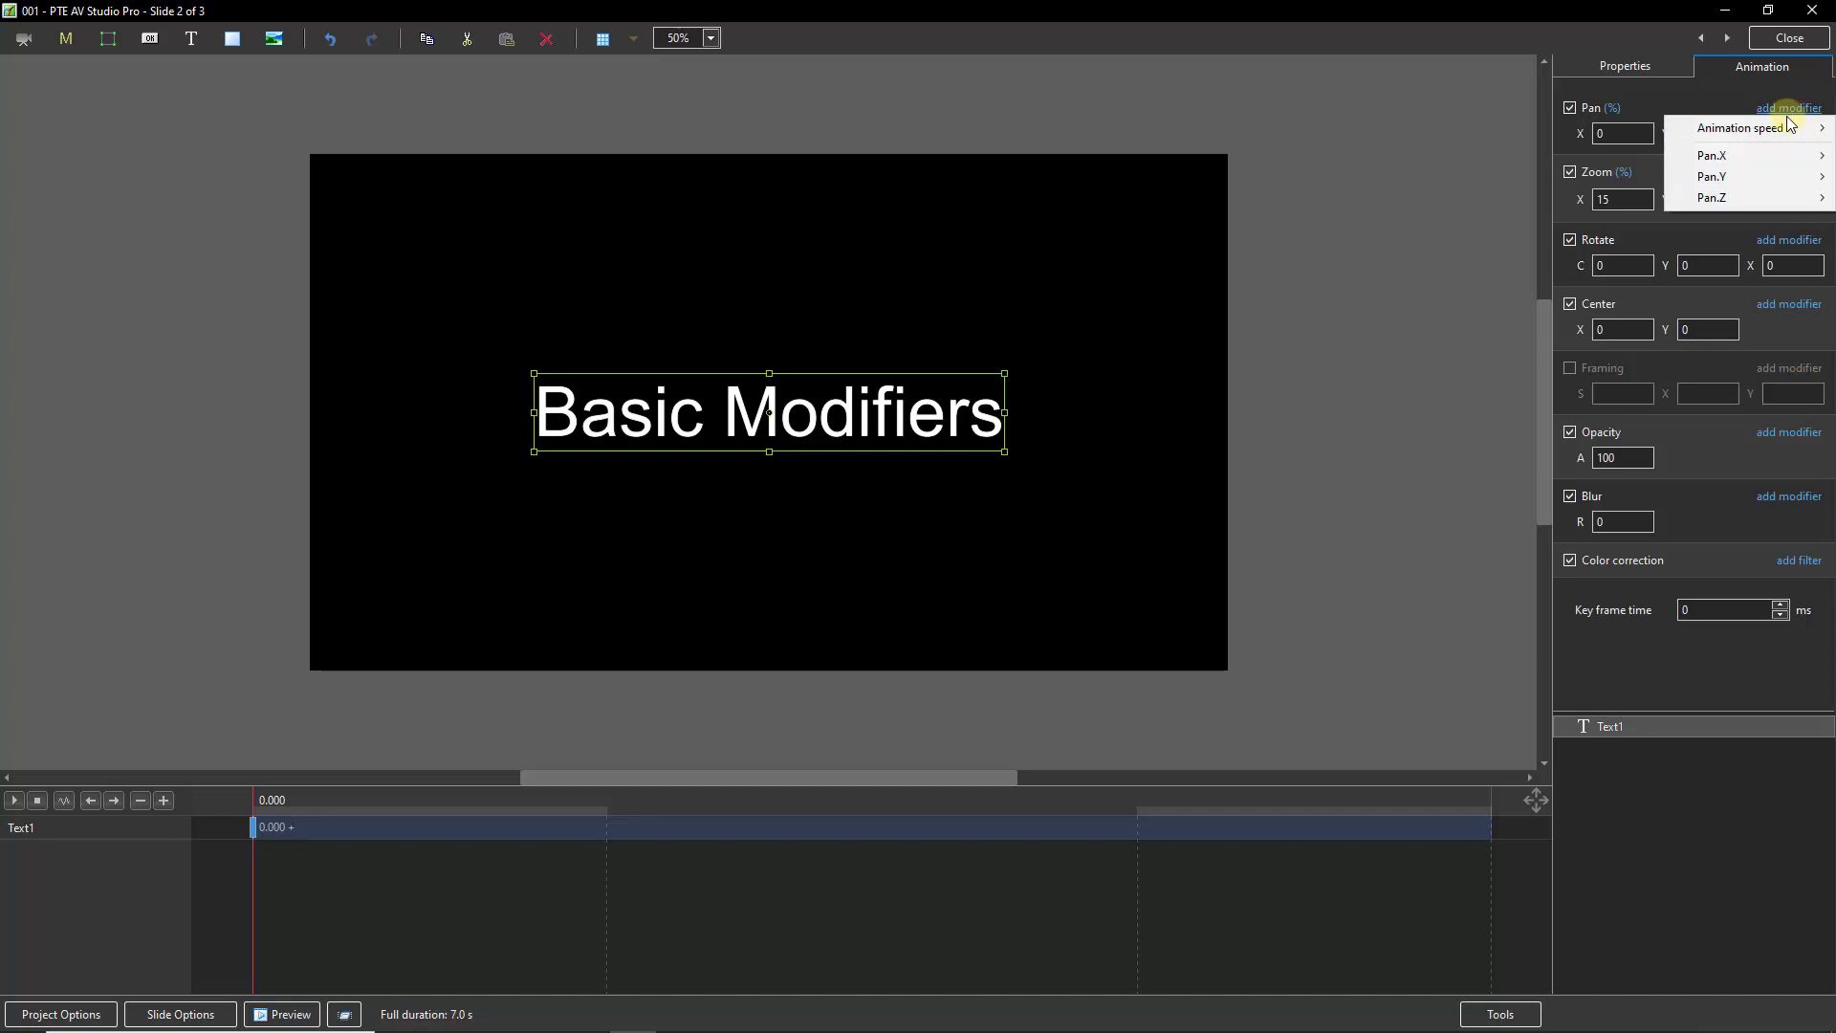
mouse_move(1788, 158)
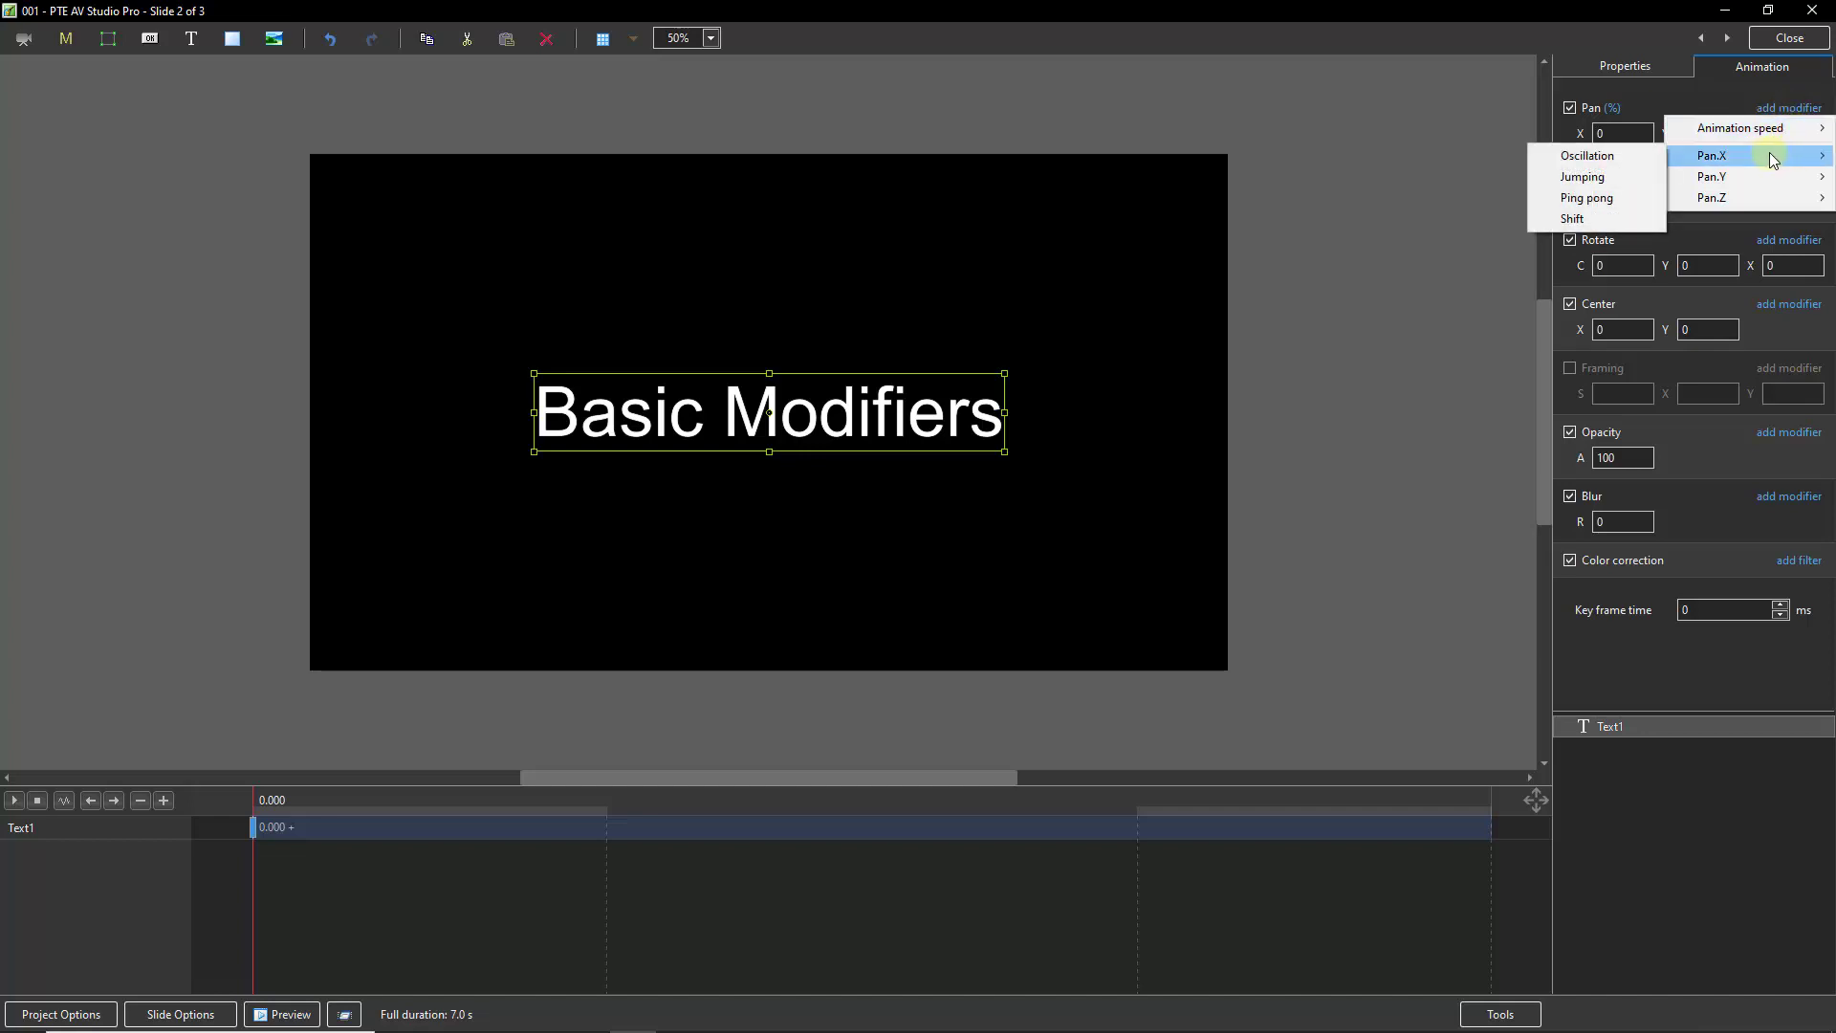
mouse_move(1757, 185)
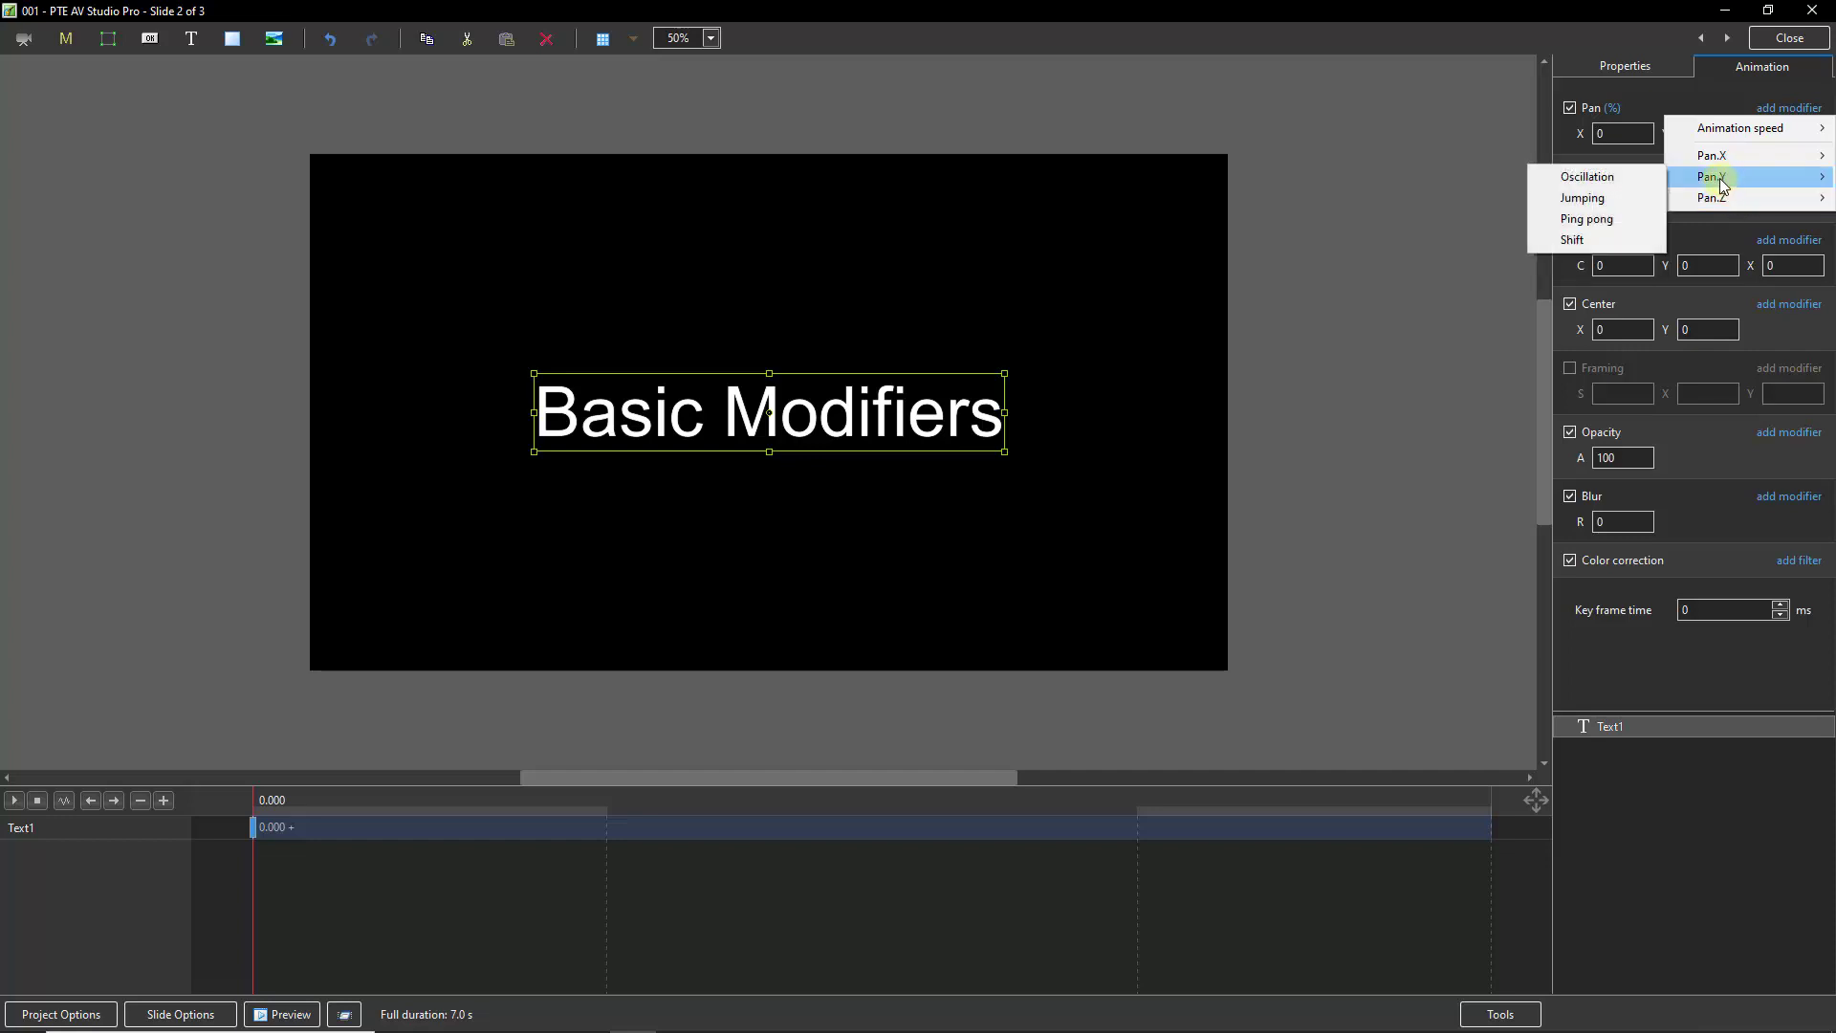
left_click(1590, 201)
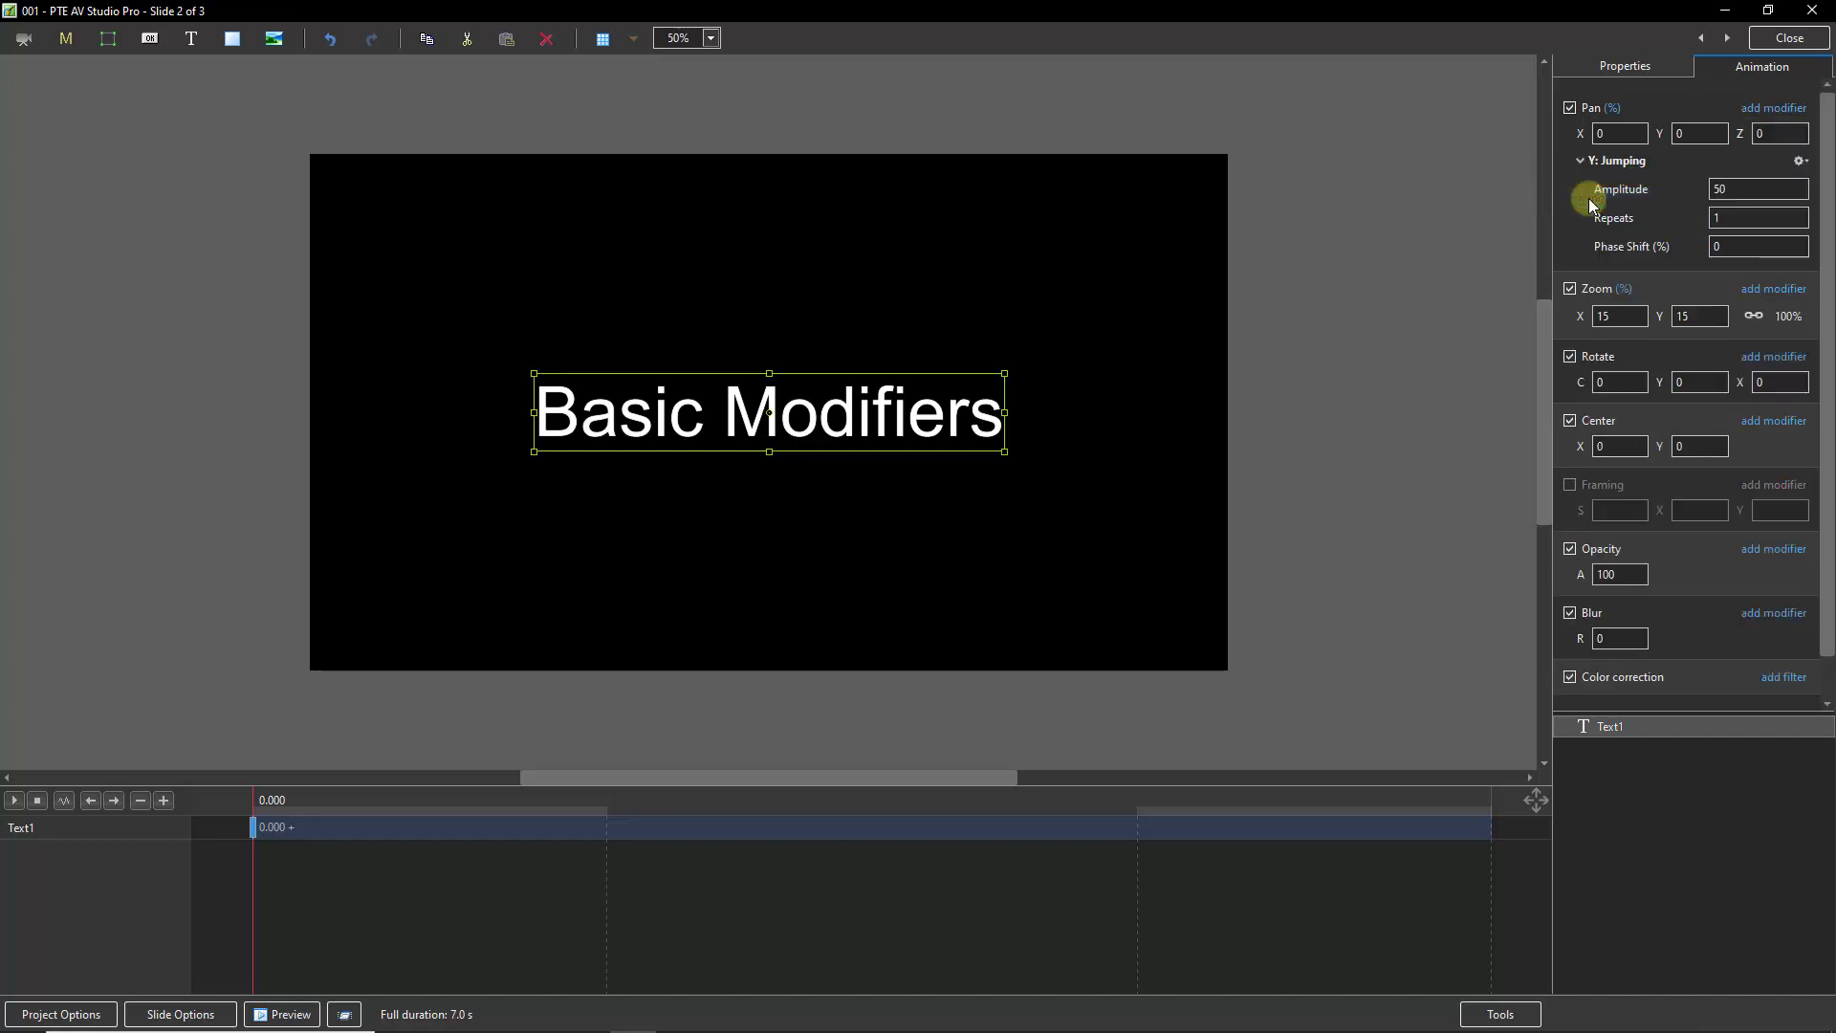
Play the slide from the start to view the Jumping motion with its default settings.
left_click(1741, 196)
left_click(1741, 249)
left_click(16, 803)
left_click(254, 861)
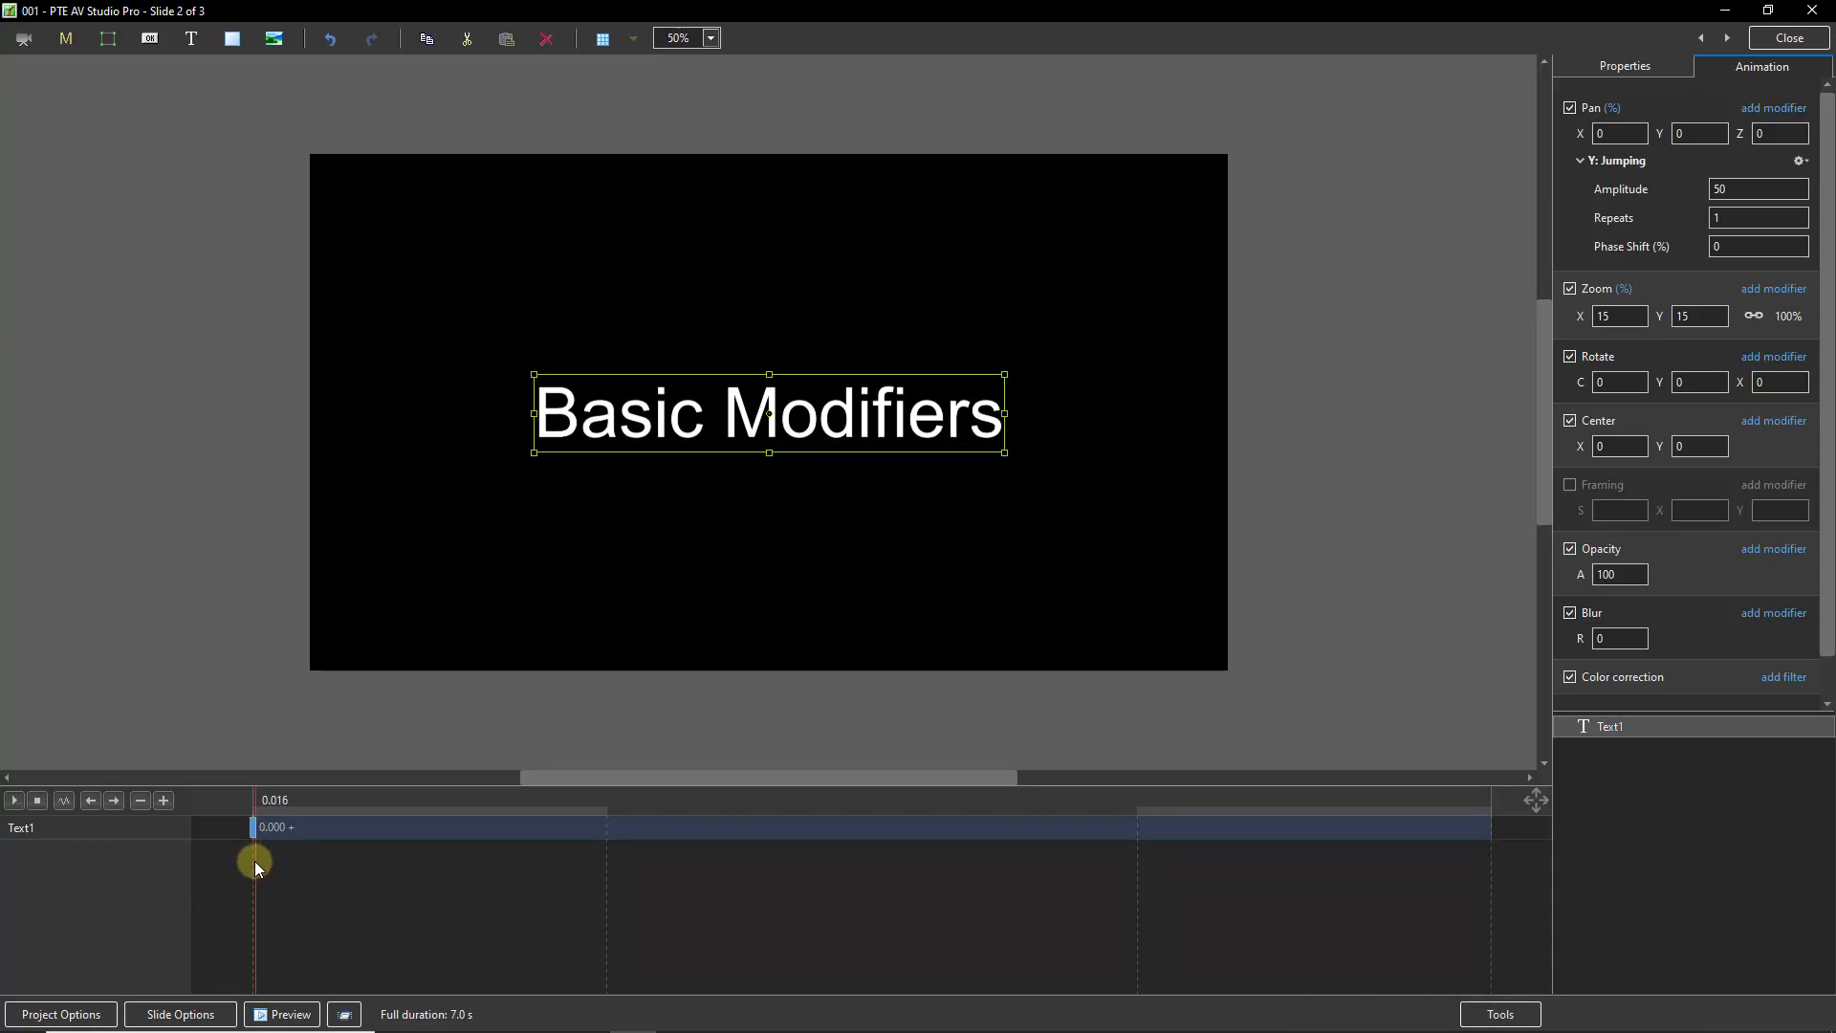
left_click(15, 801)
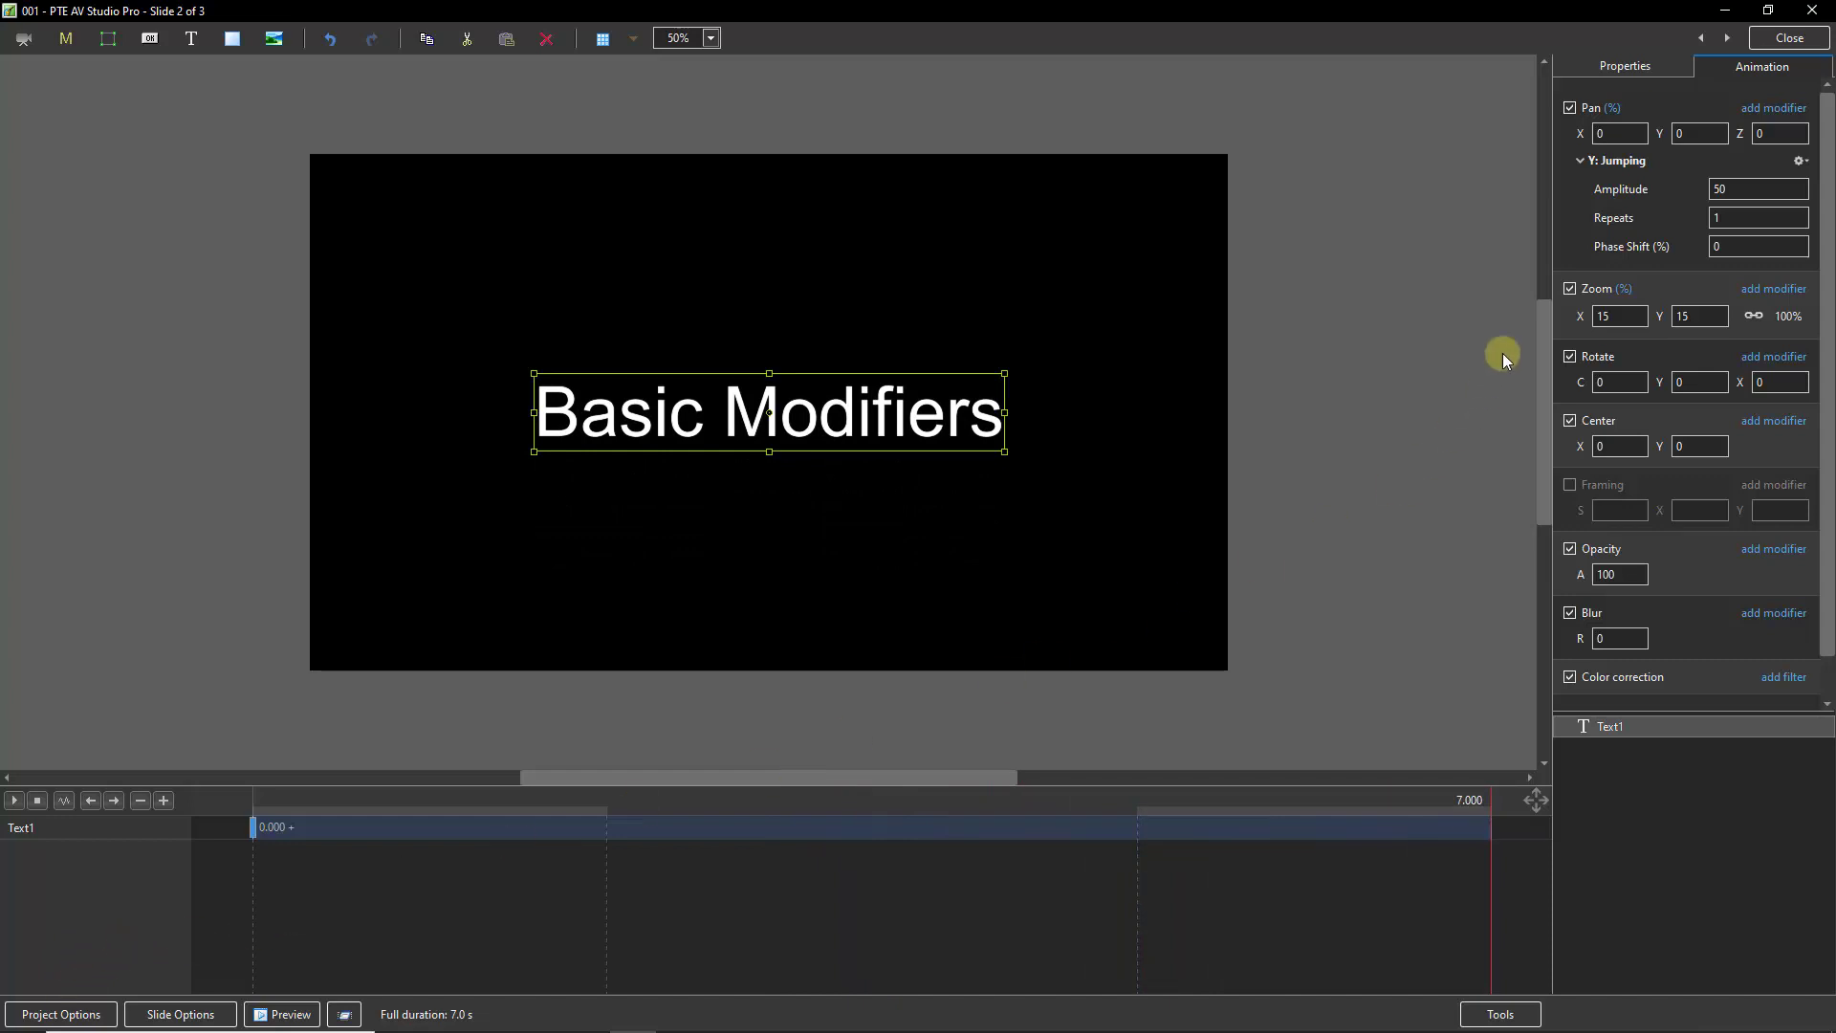
Set the Pan Y Jumping amplitude to -50 and play the slide from the start.
left_click(1716, 196)
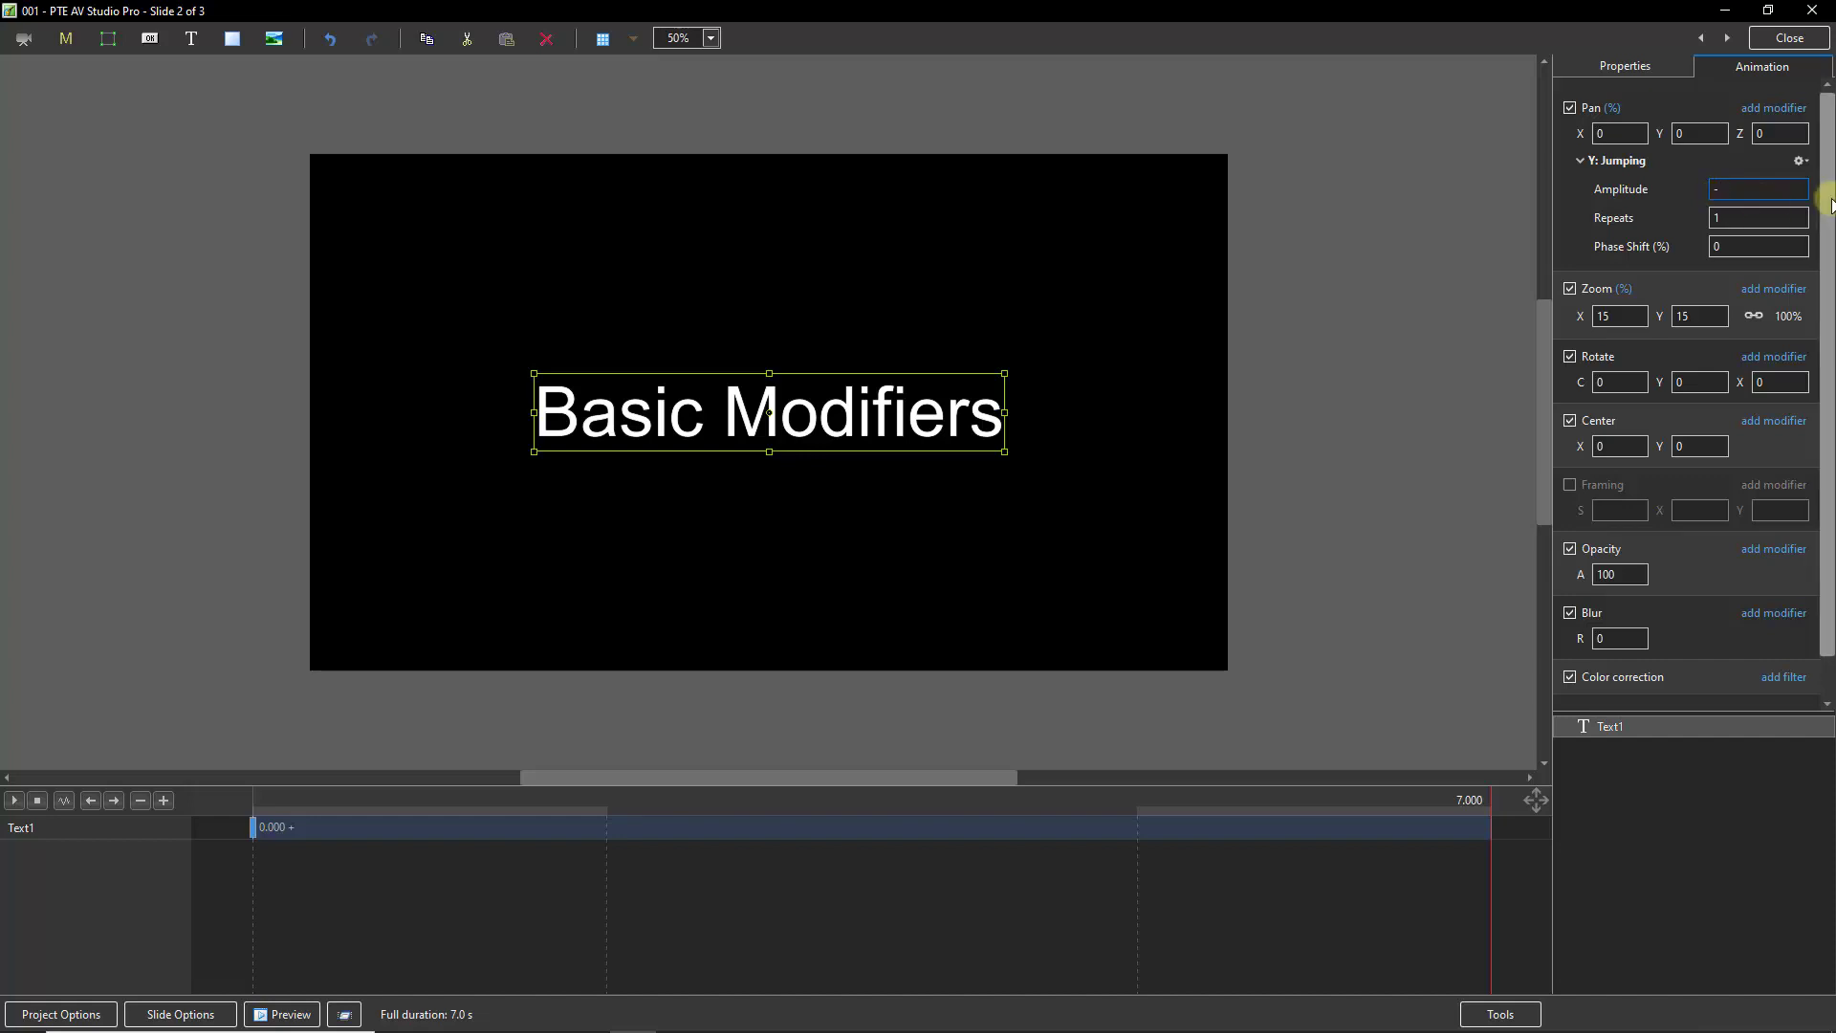
type("50")
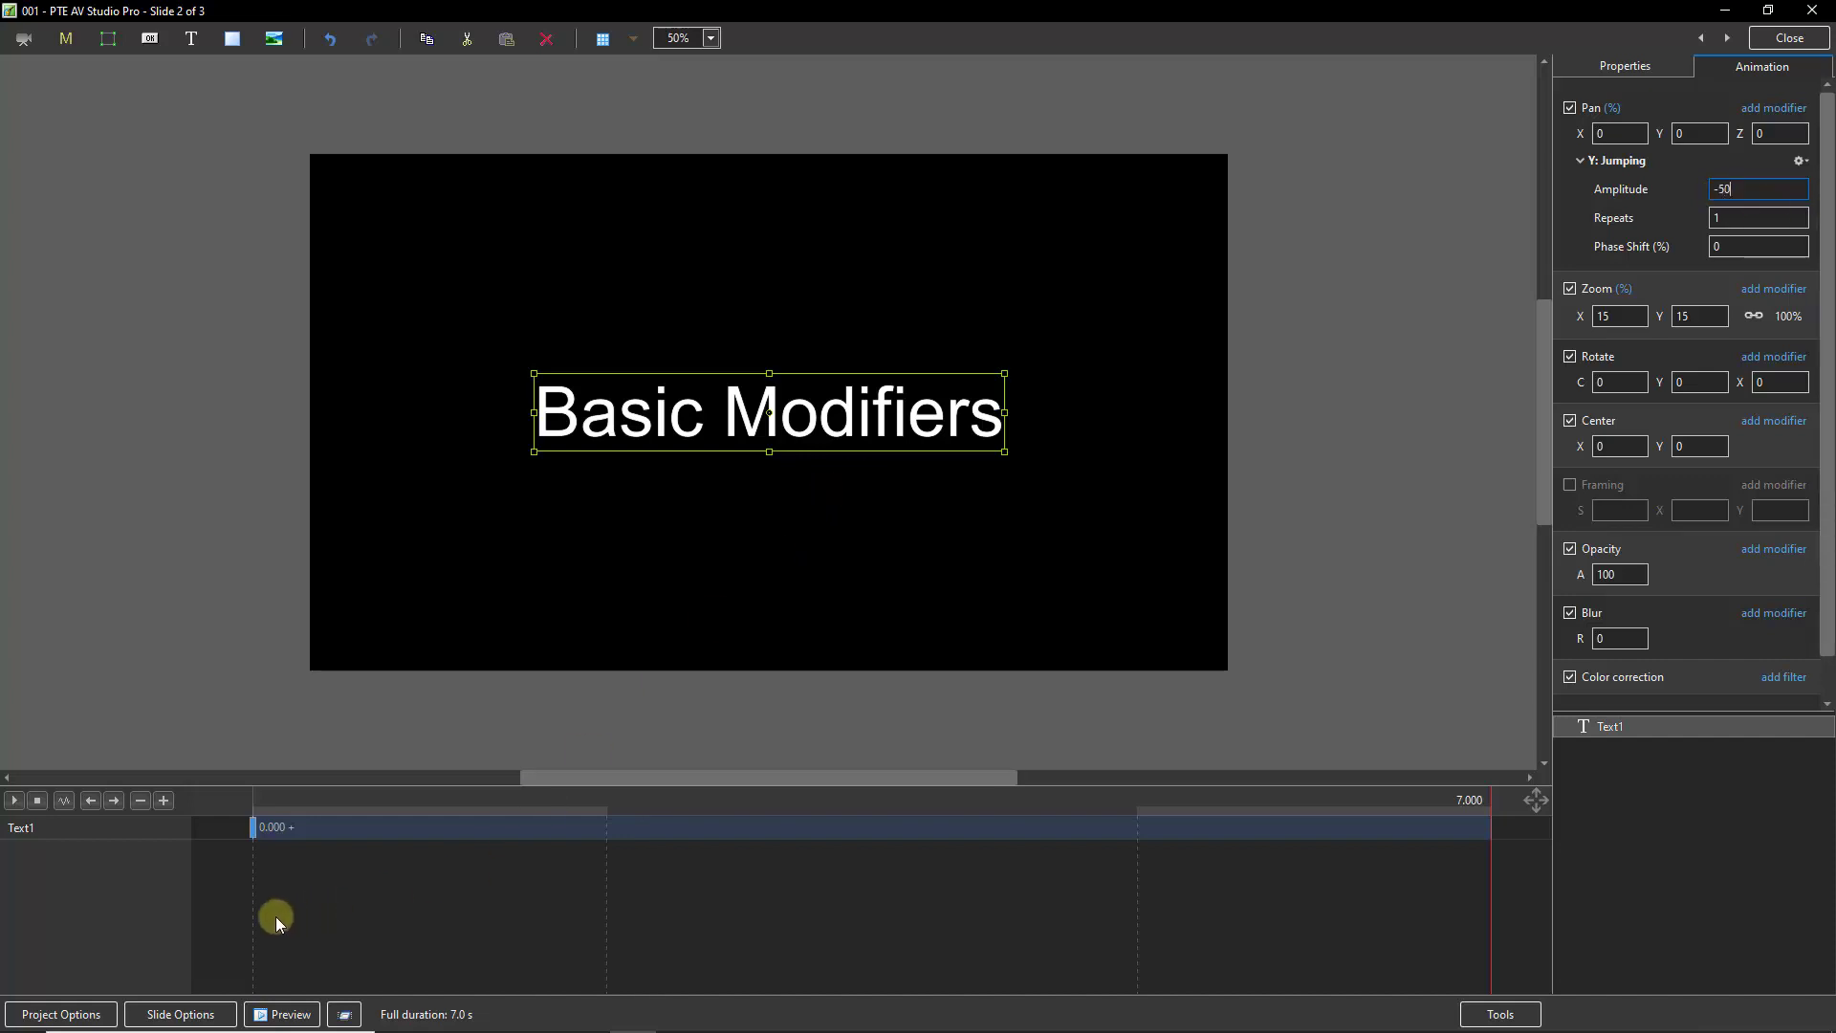
left_click(250, 901)
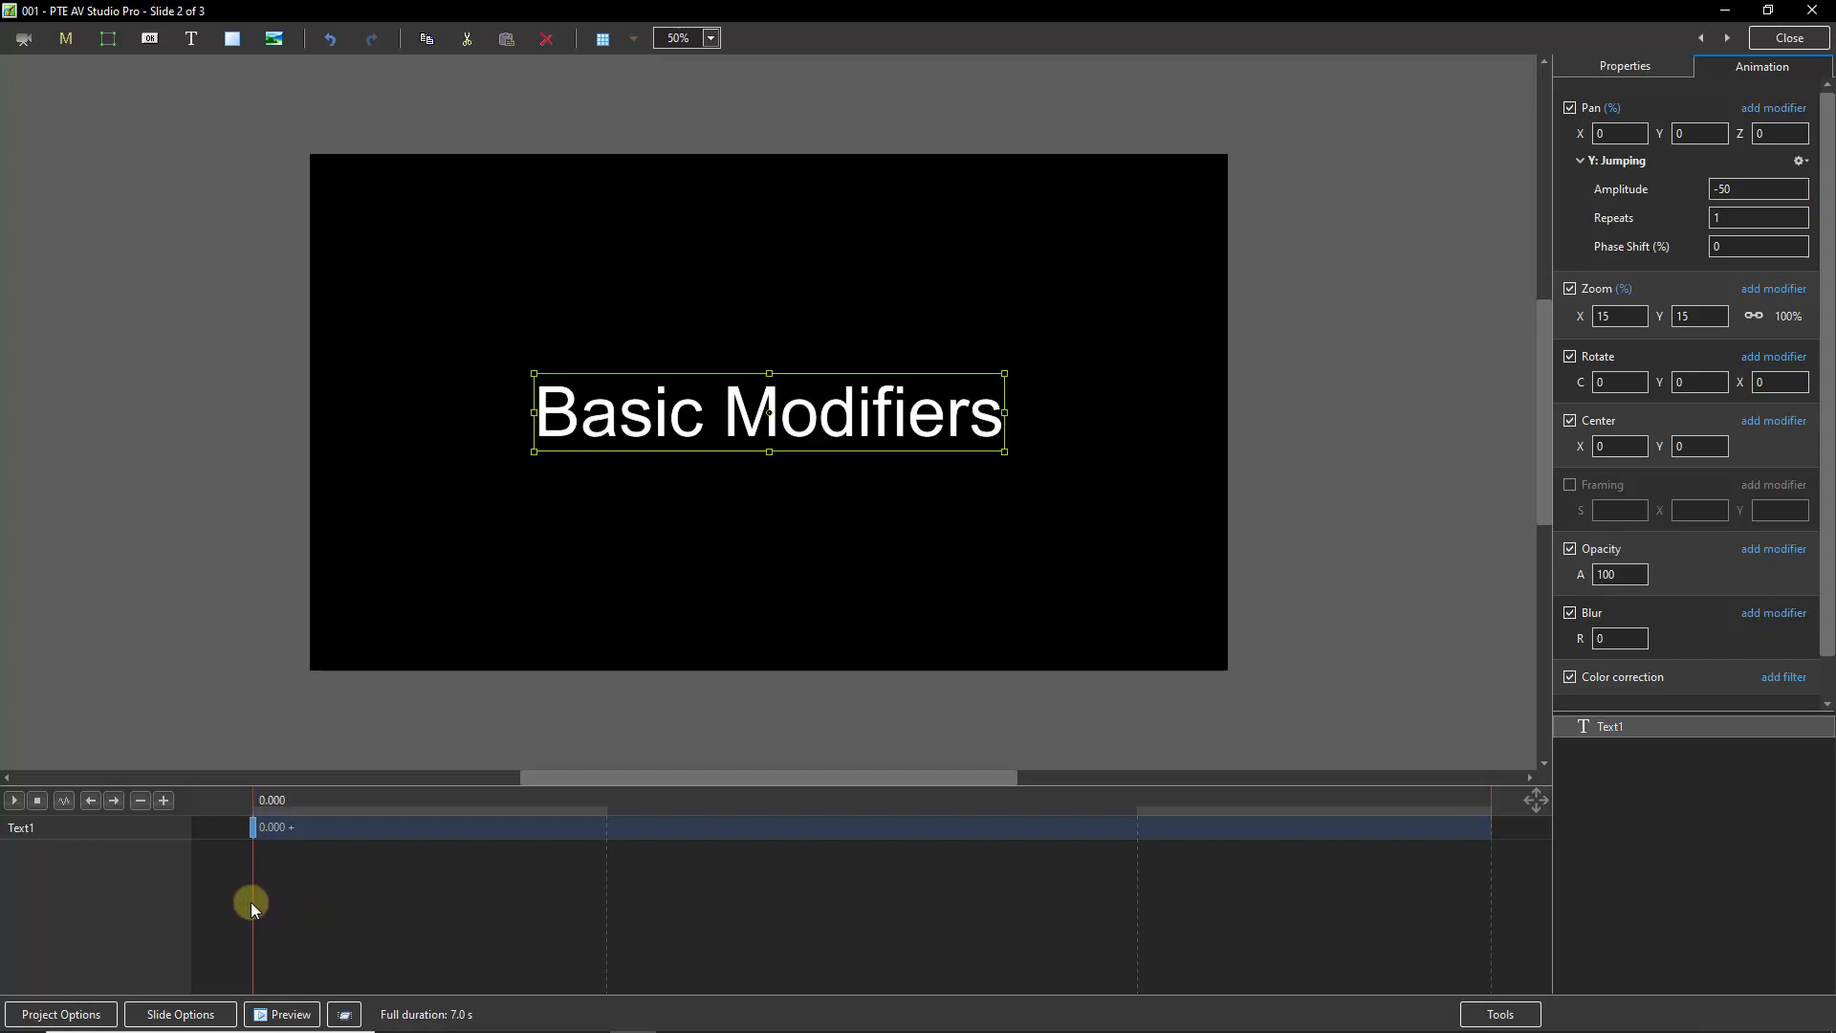
left_click(13, 800)
Set the Jumping modifier's repeats to 10 and play the slide from the start.
left_click(1727, 218)
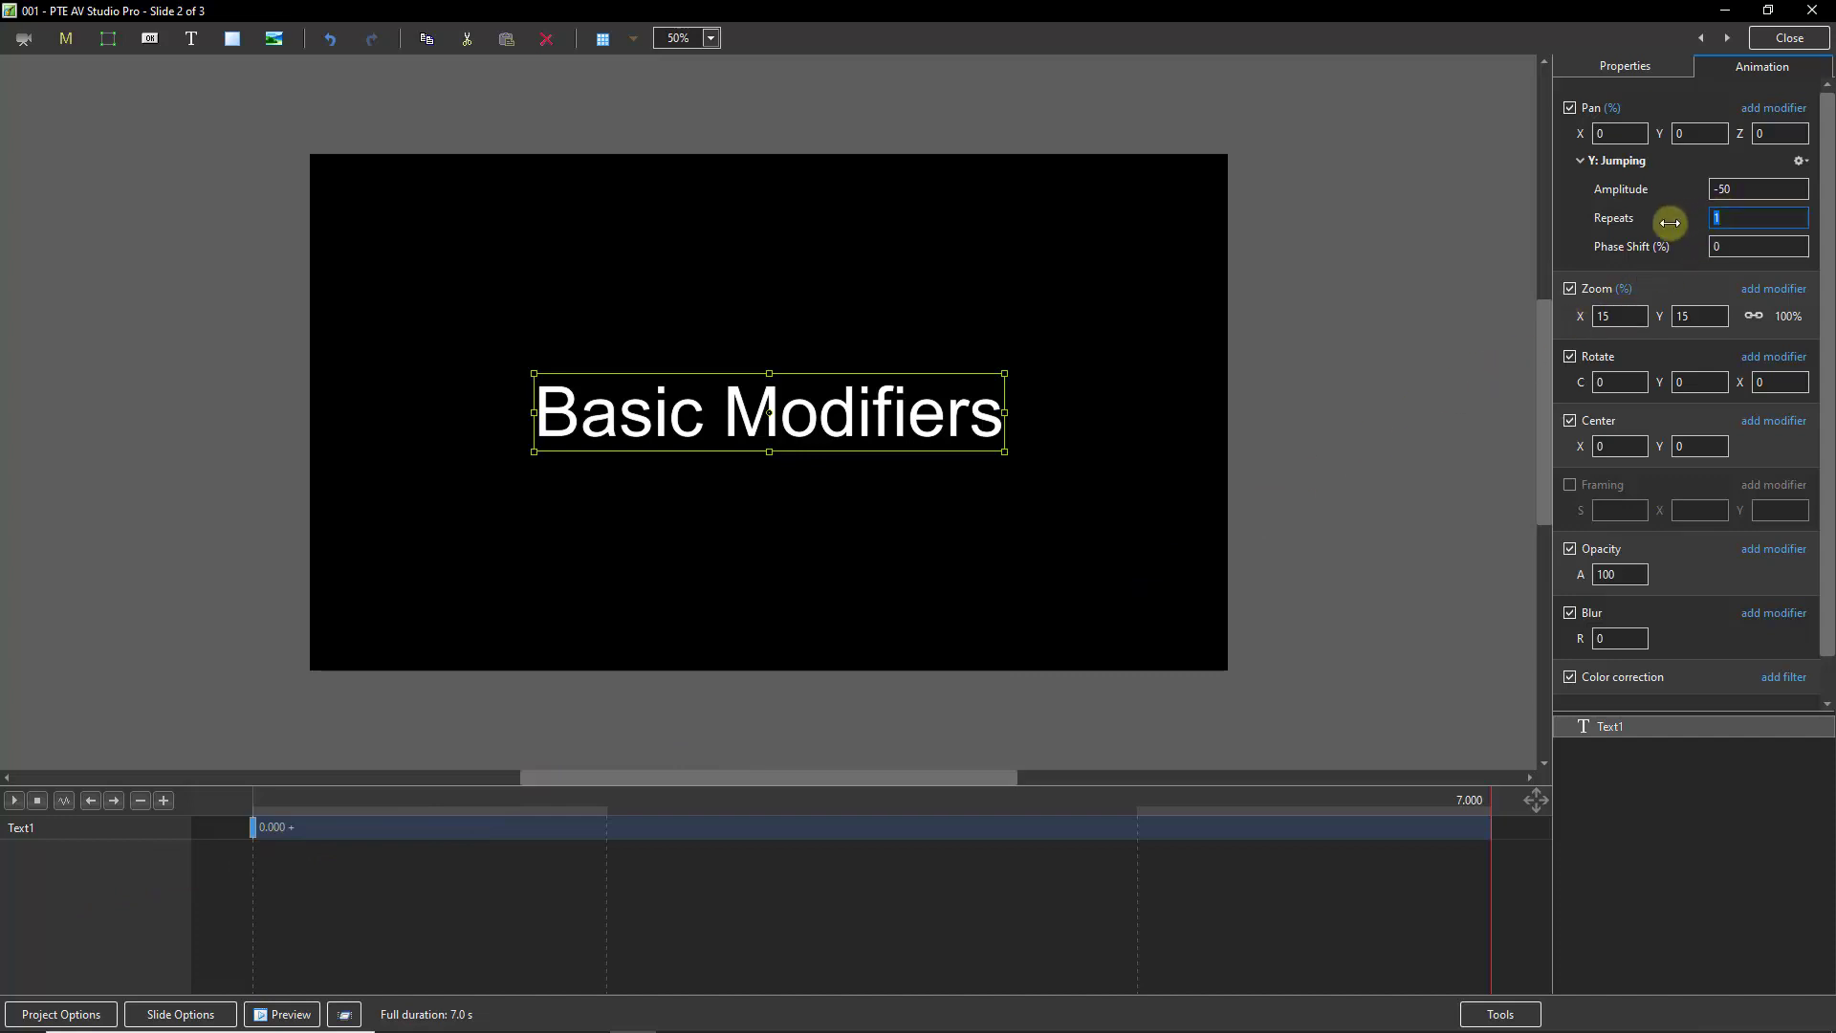
type("10")
left_click(254, 886)
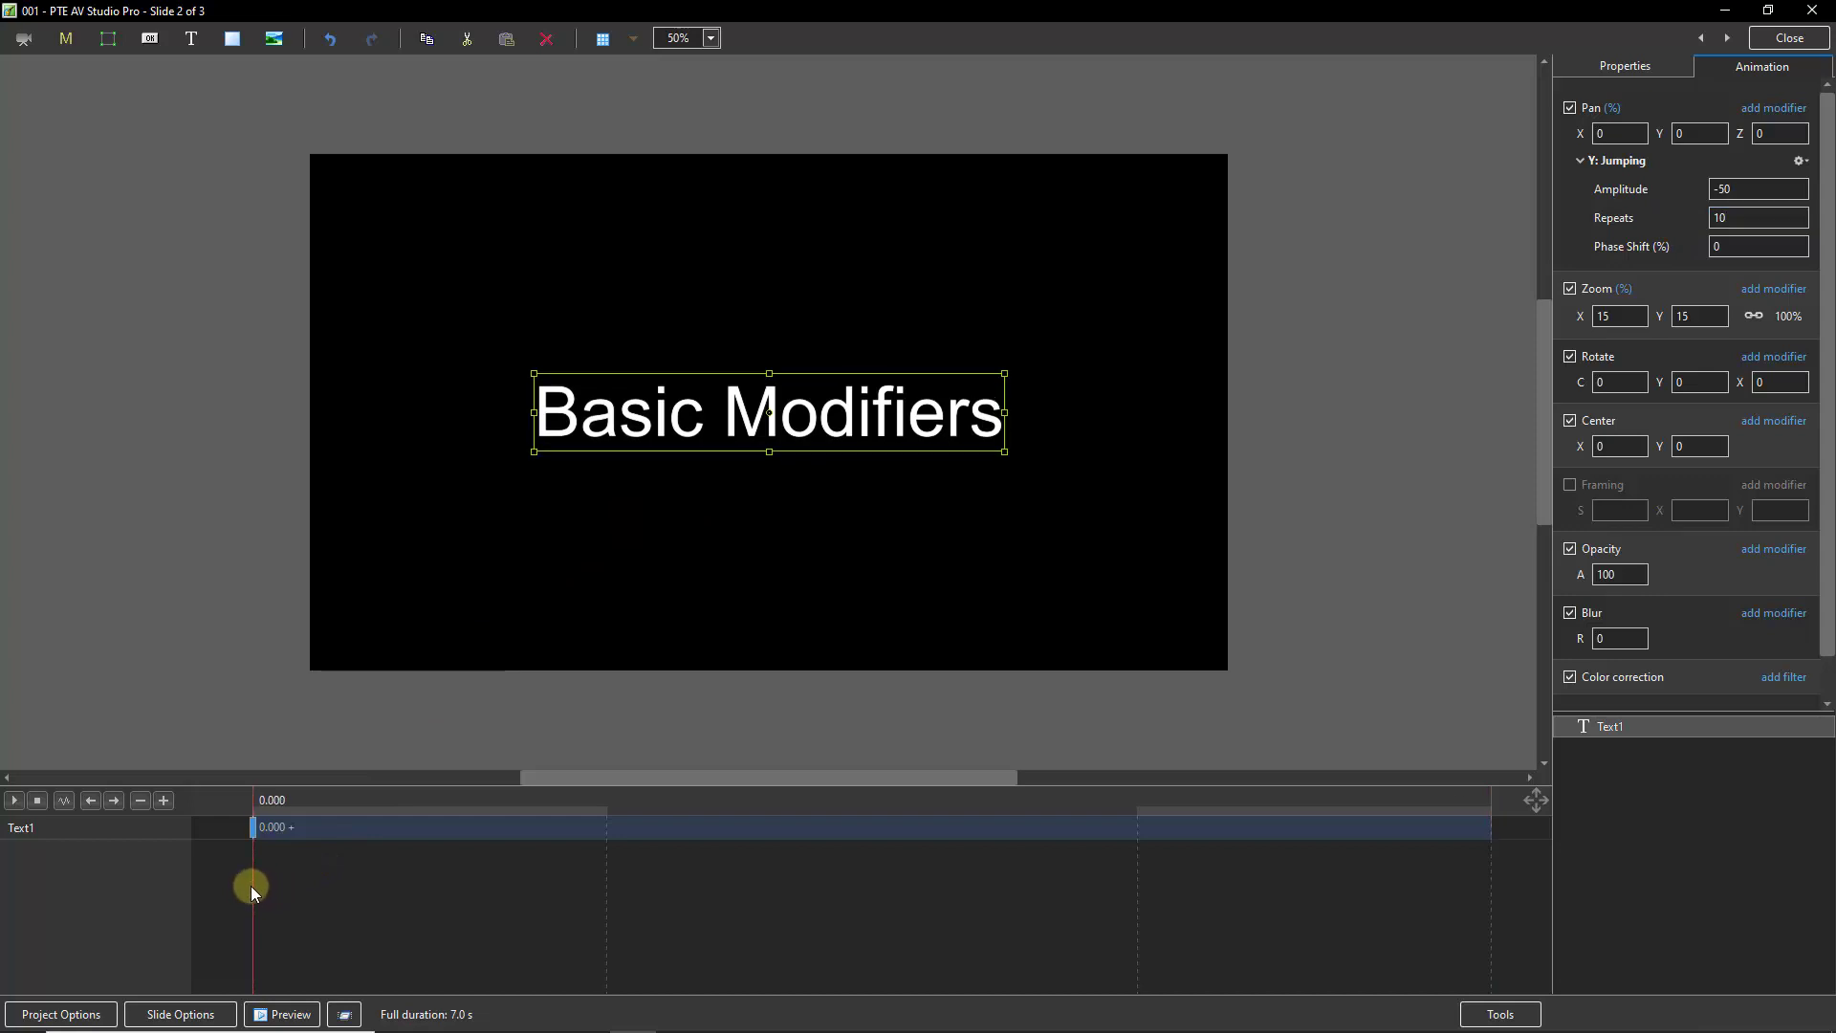
left_click(14, 800)
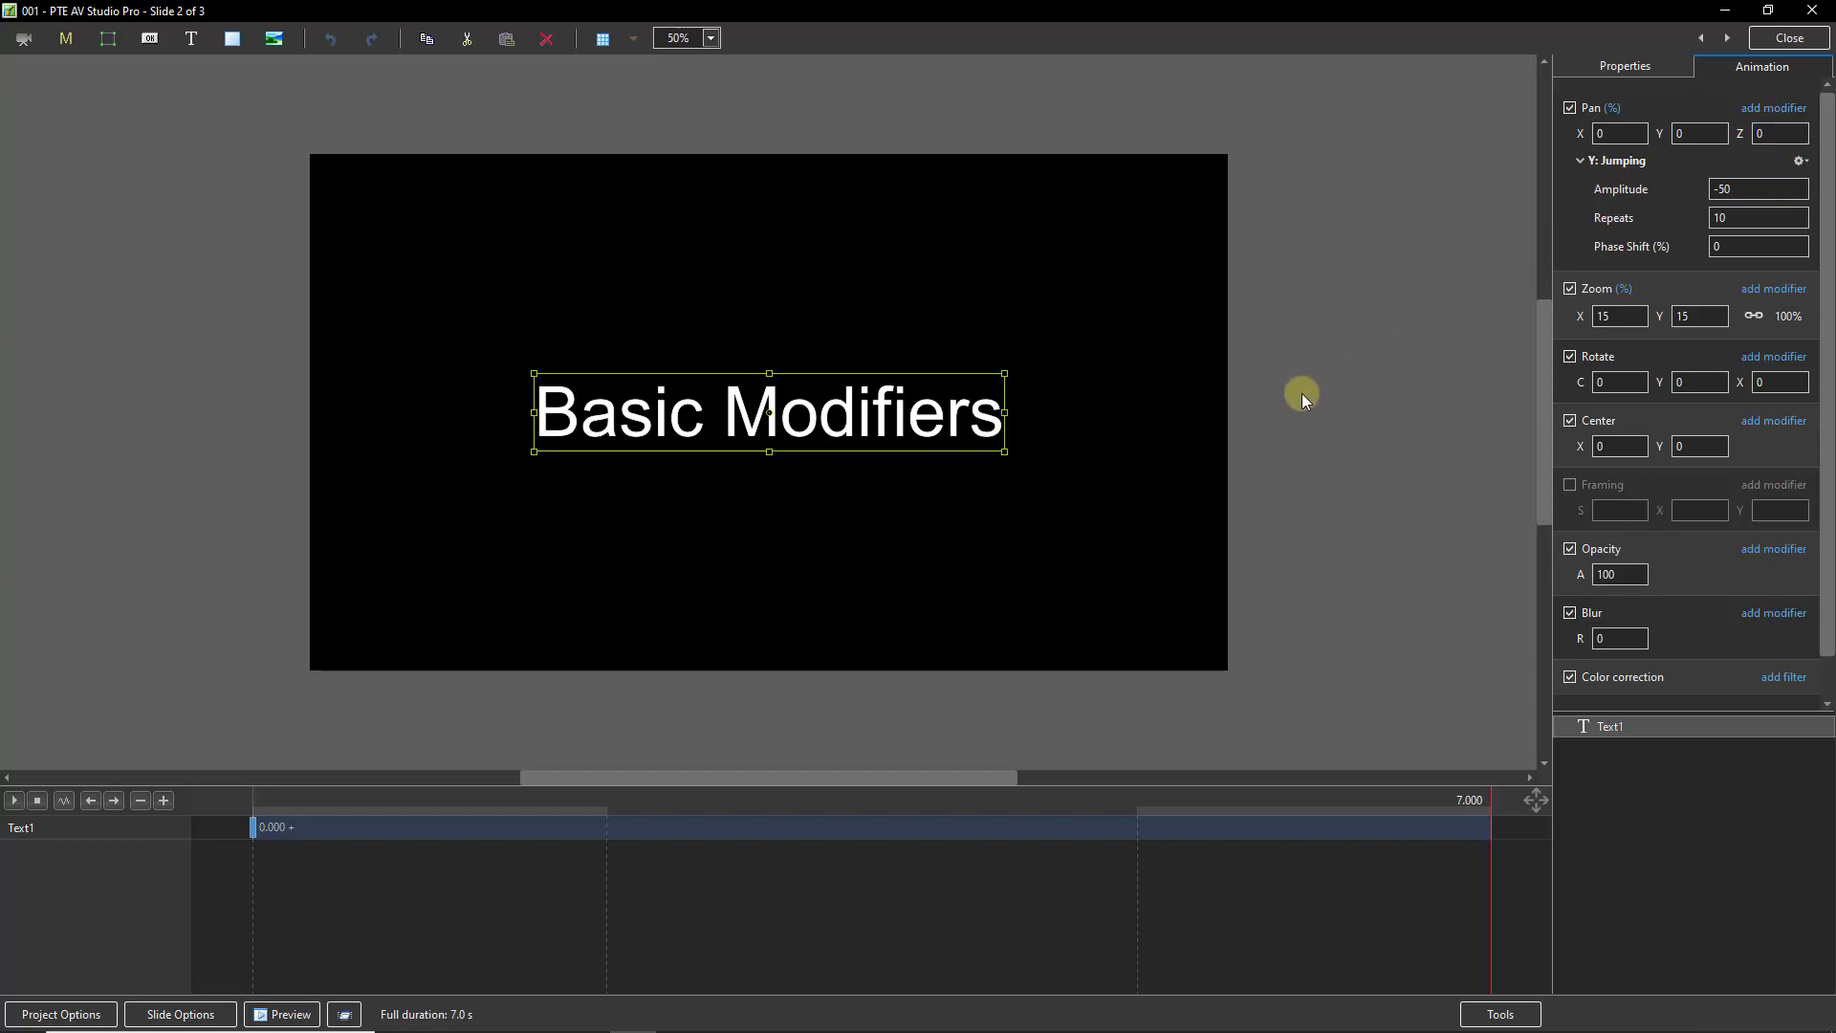
left_click(1775, 109)
mouse_move(1755, 134)
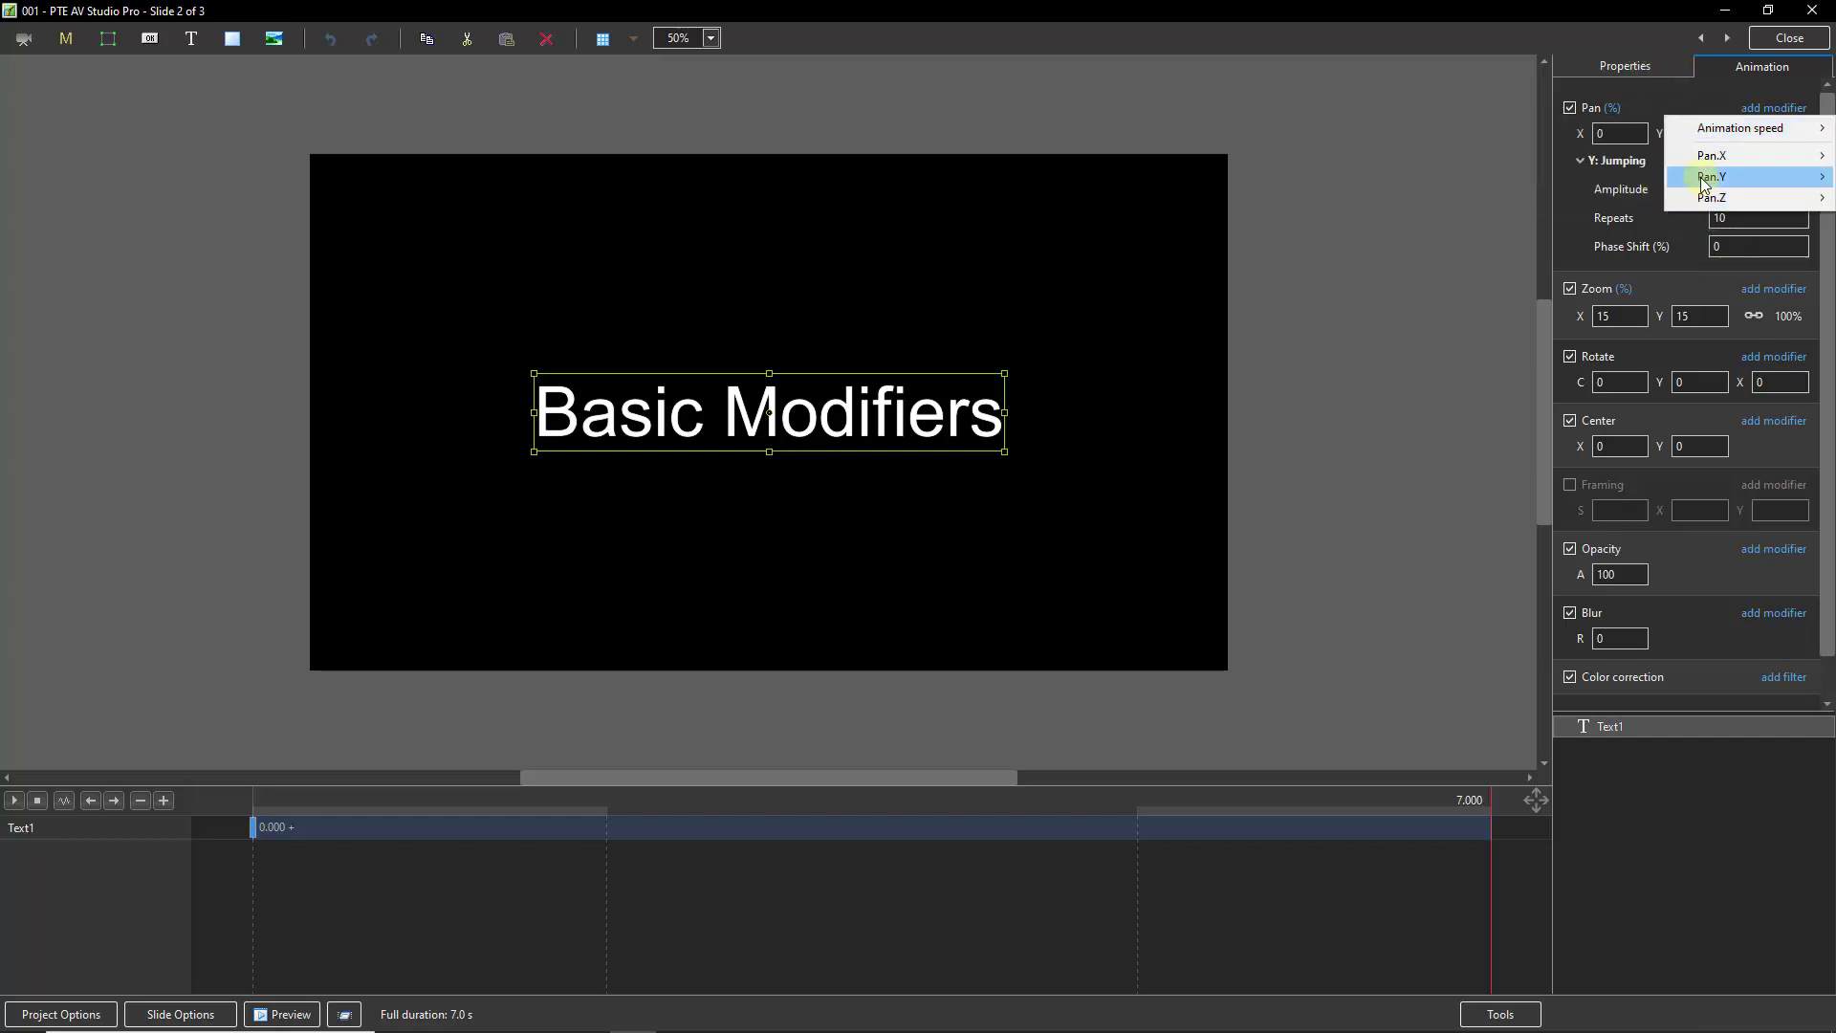
mouse_move(1705, 183)
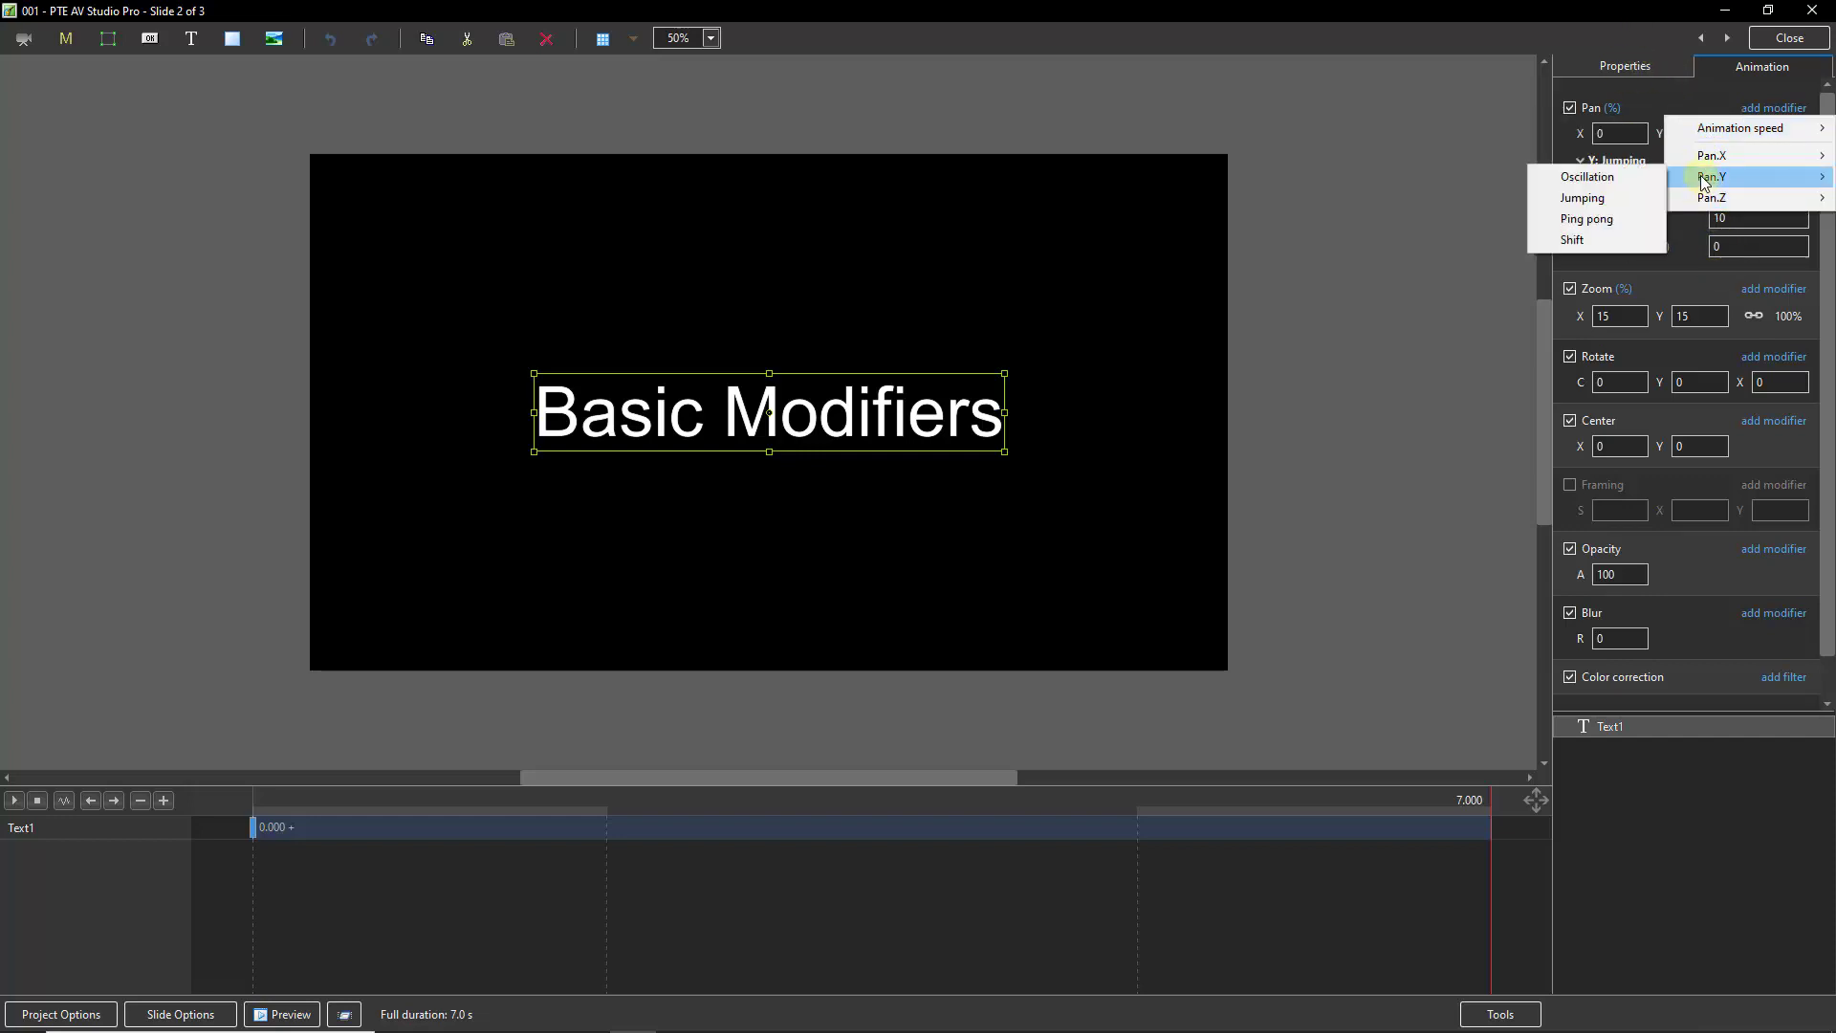
left_click(1599, 10)
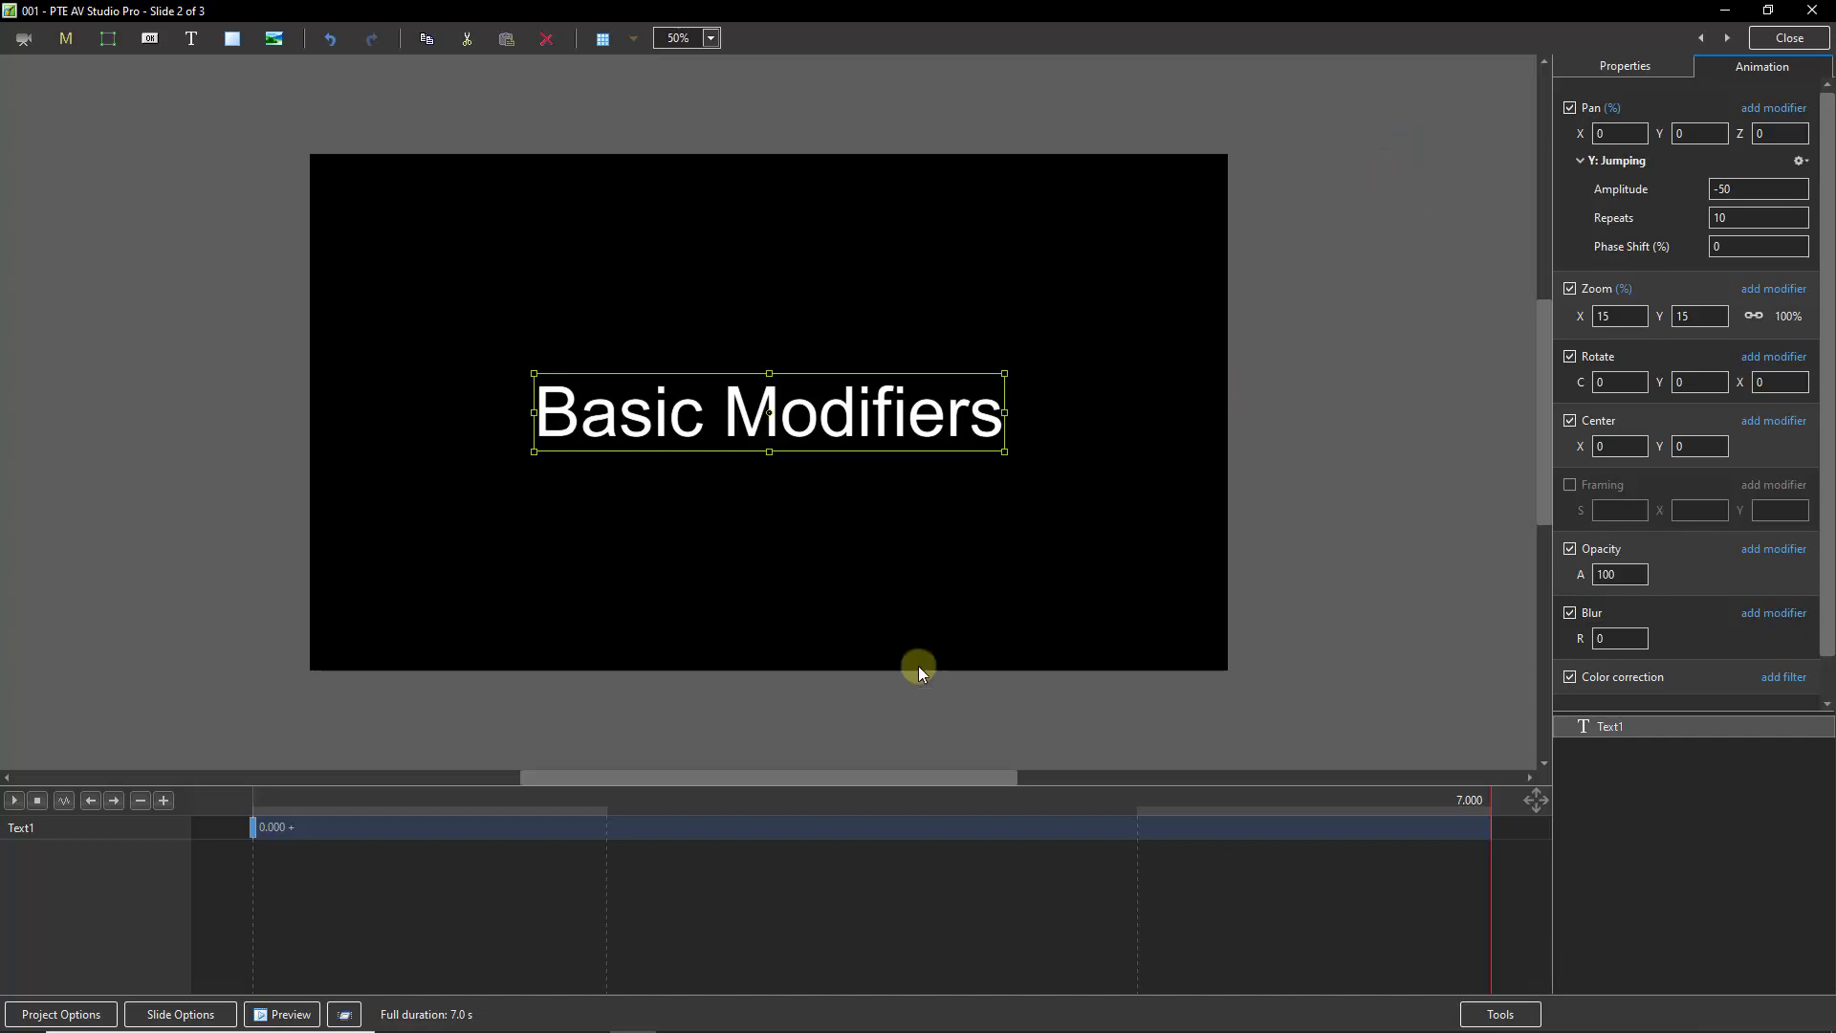
Set the text's Pan X to -46 at the first key frame and clone that key frame to the slide's end at 7.000 s.
left_click(252, 831)
left_click_drag(1581, 134, 1538, 142)
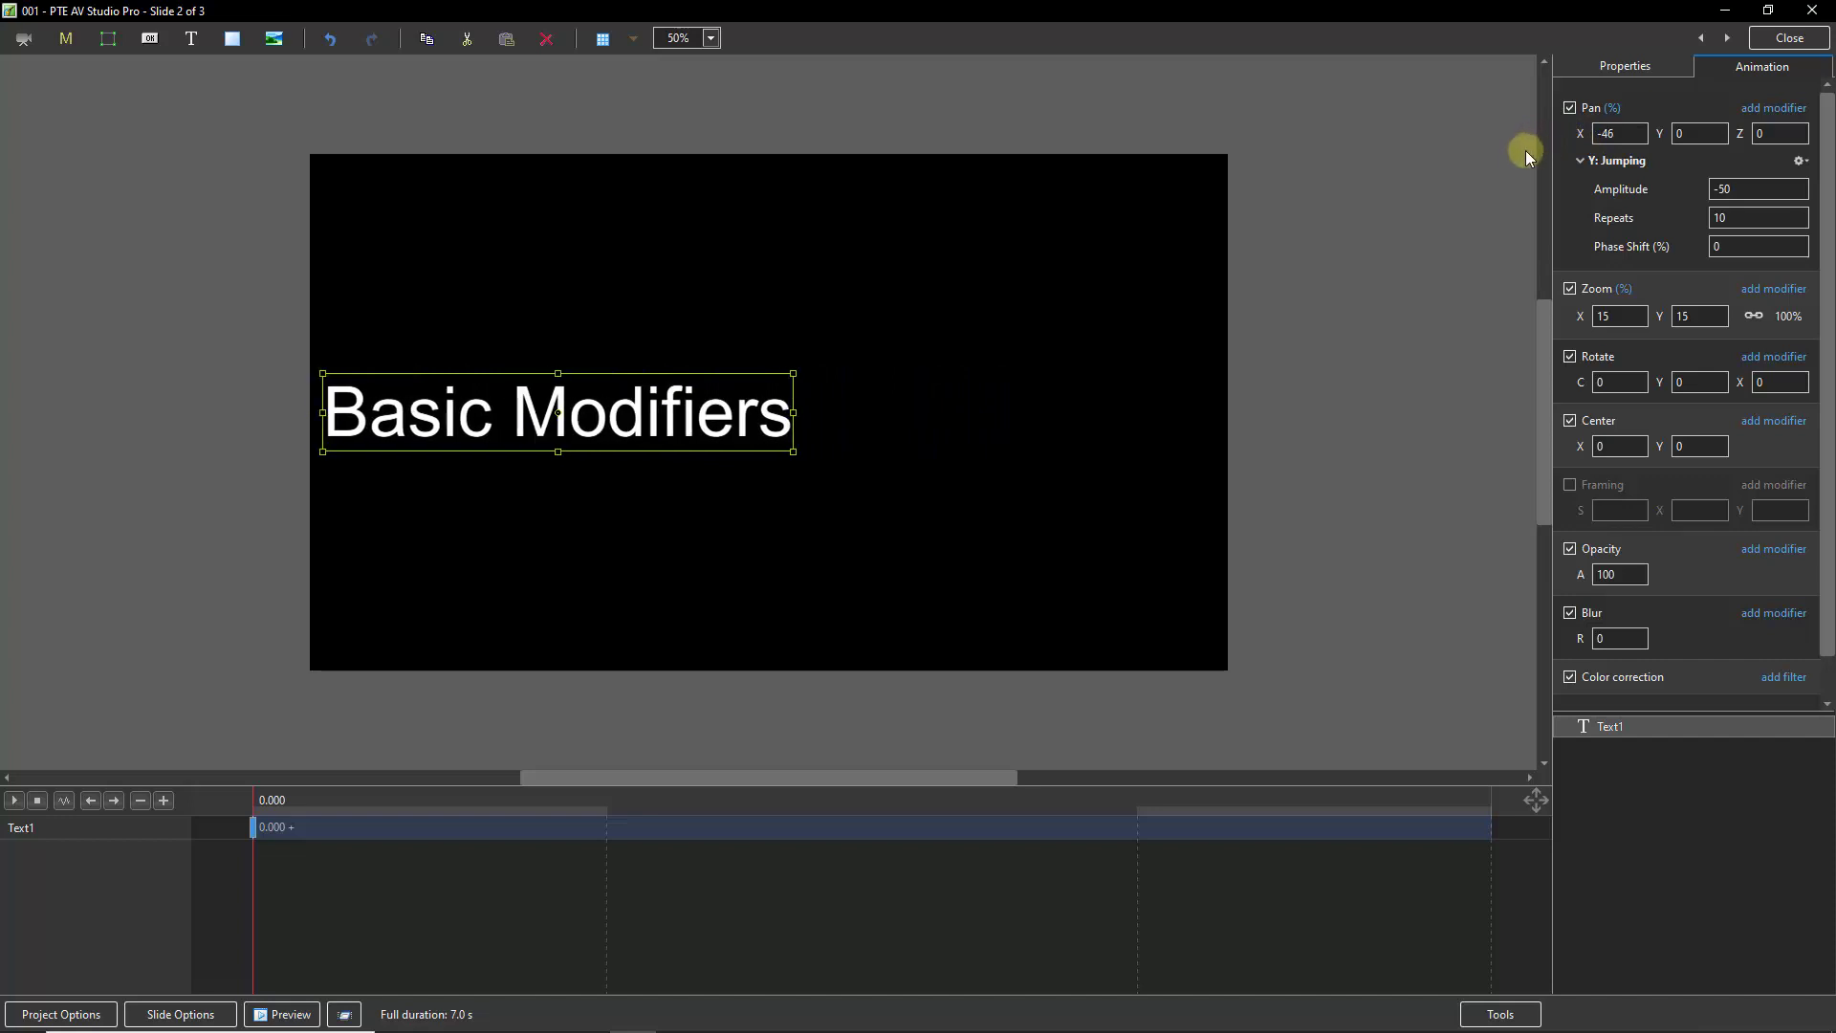
left_click(1433, 824)
right_click(1432, 825)
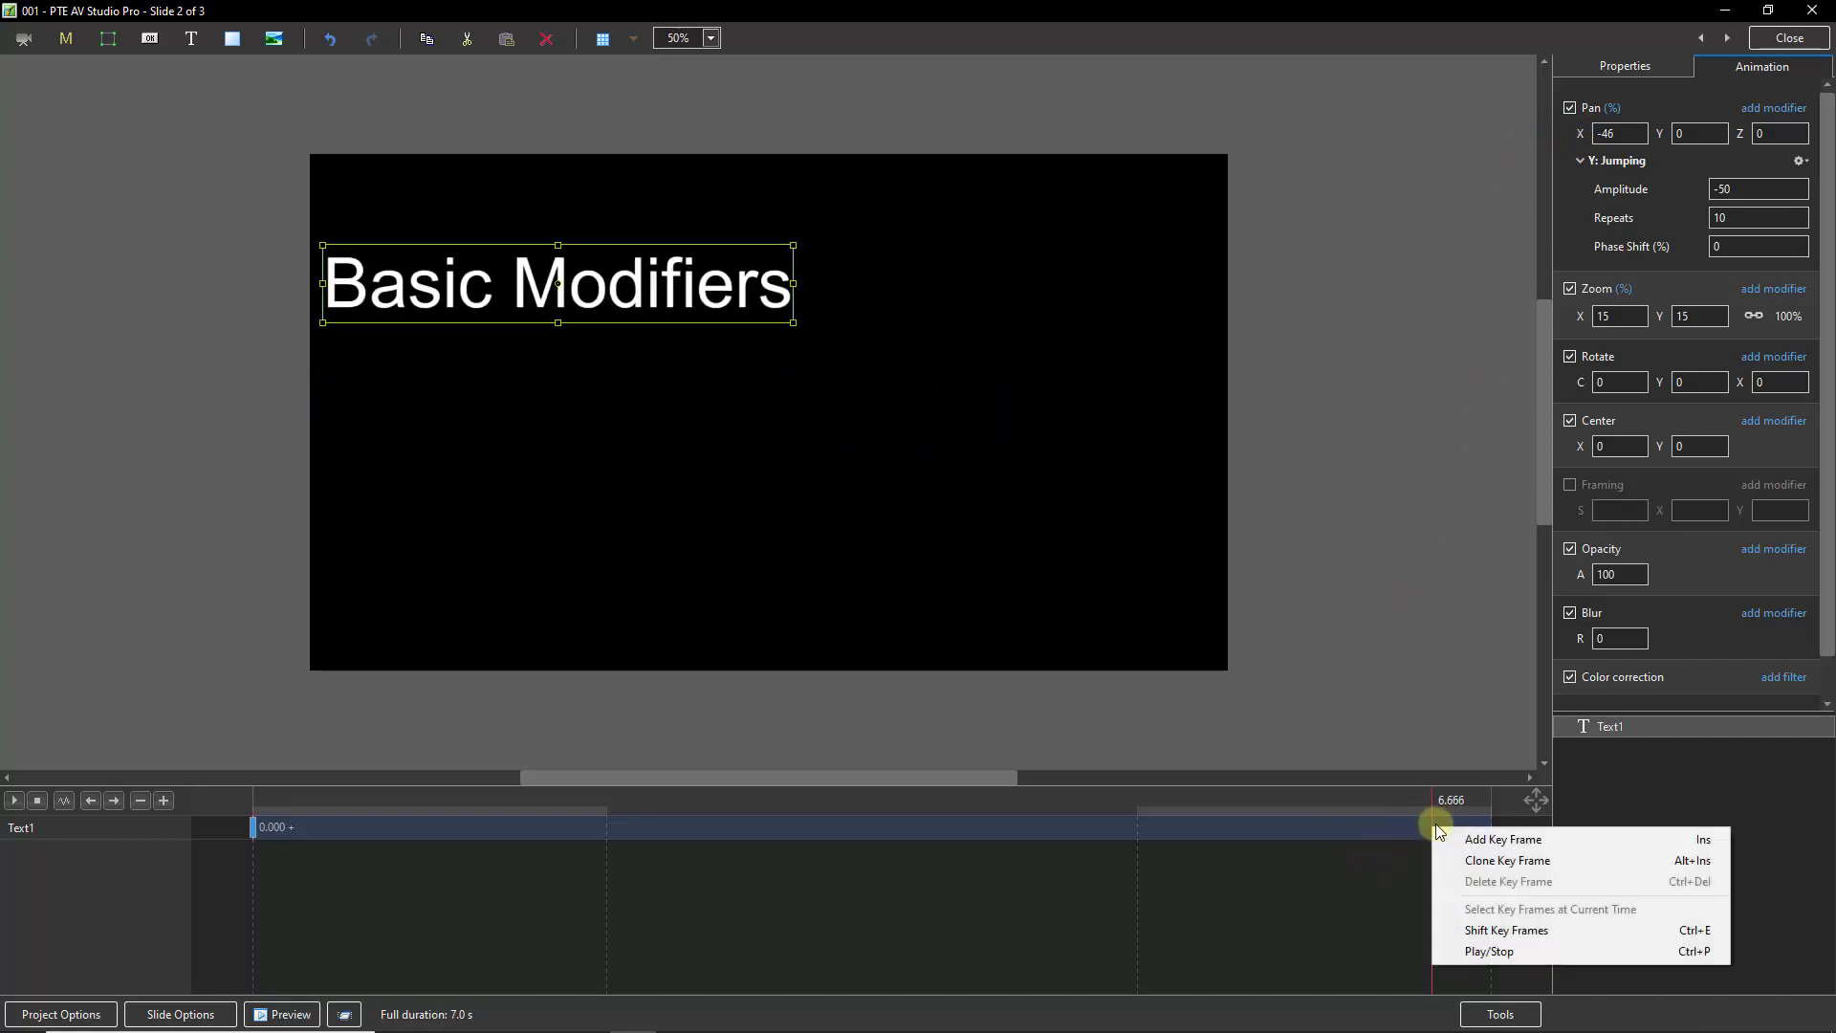
left_click(1516, 859)
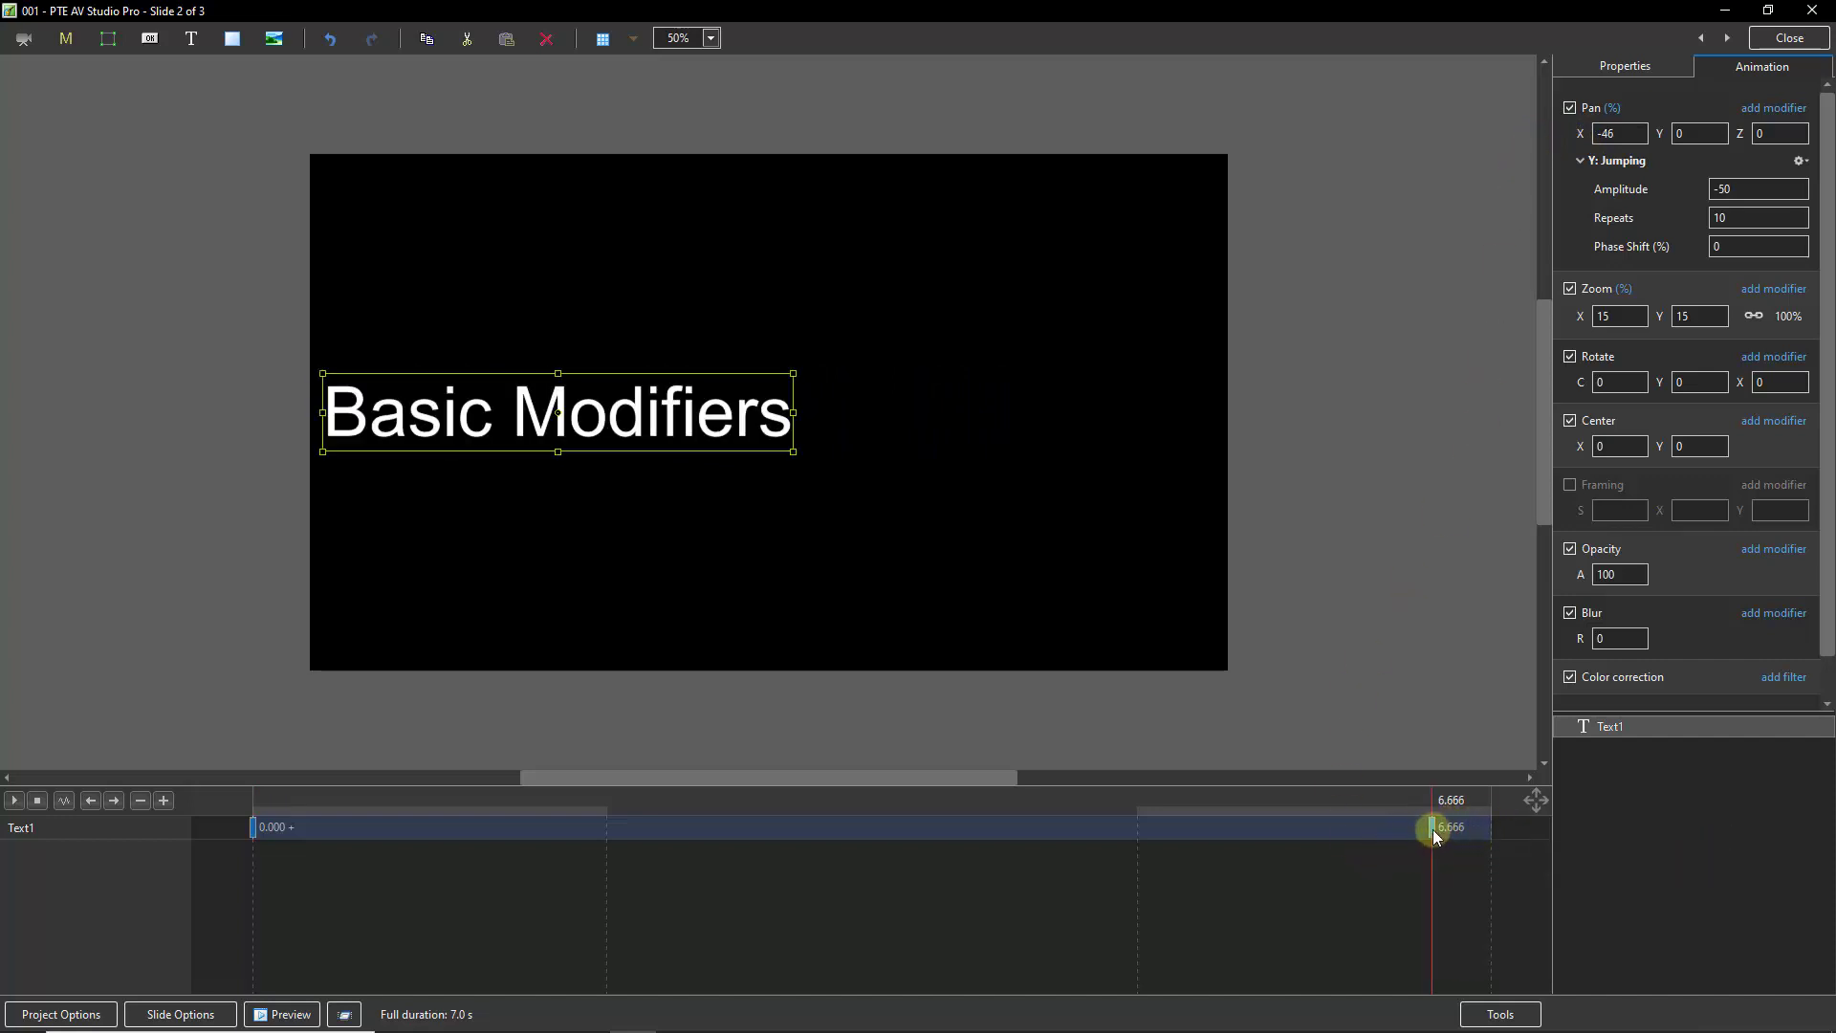
left_click_drag(1432, 828, 1493, 830)
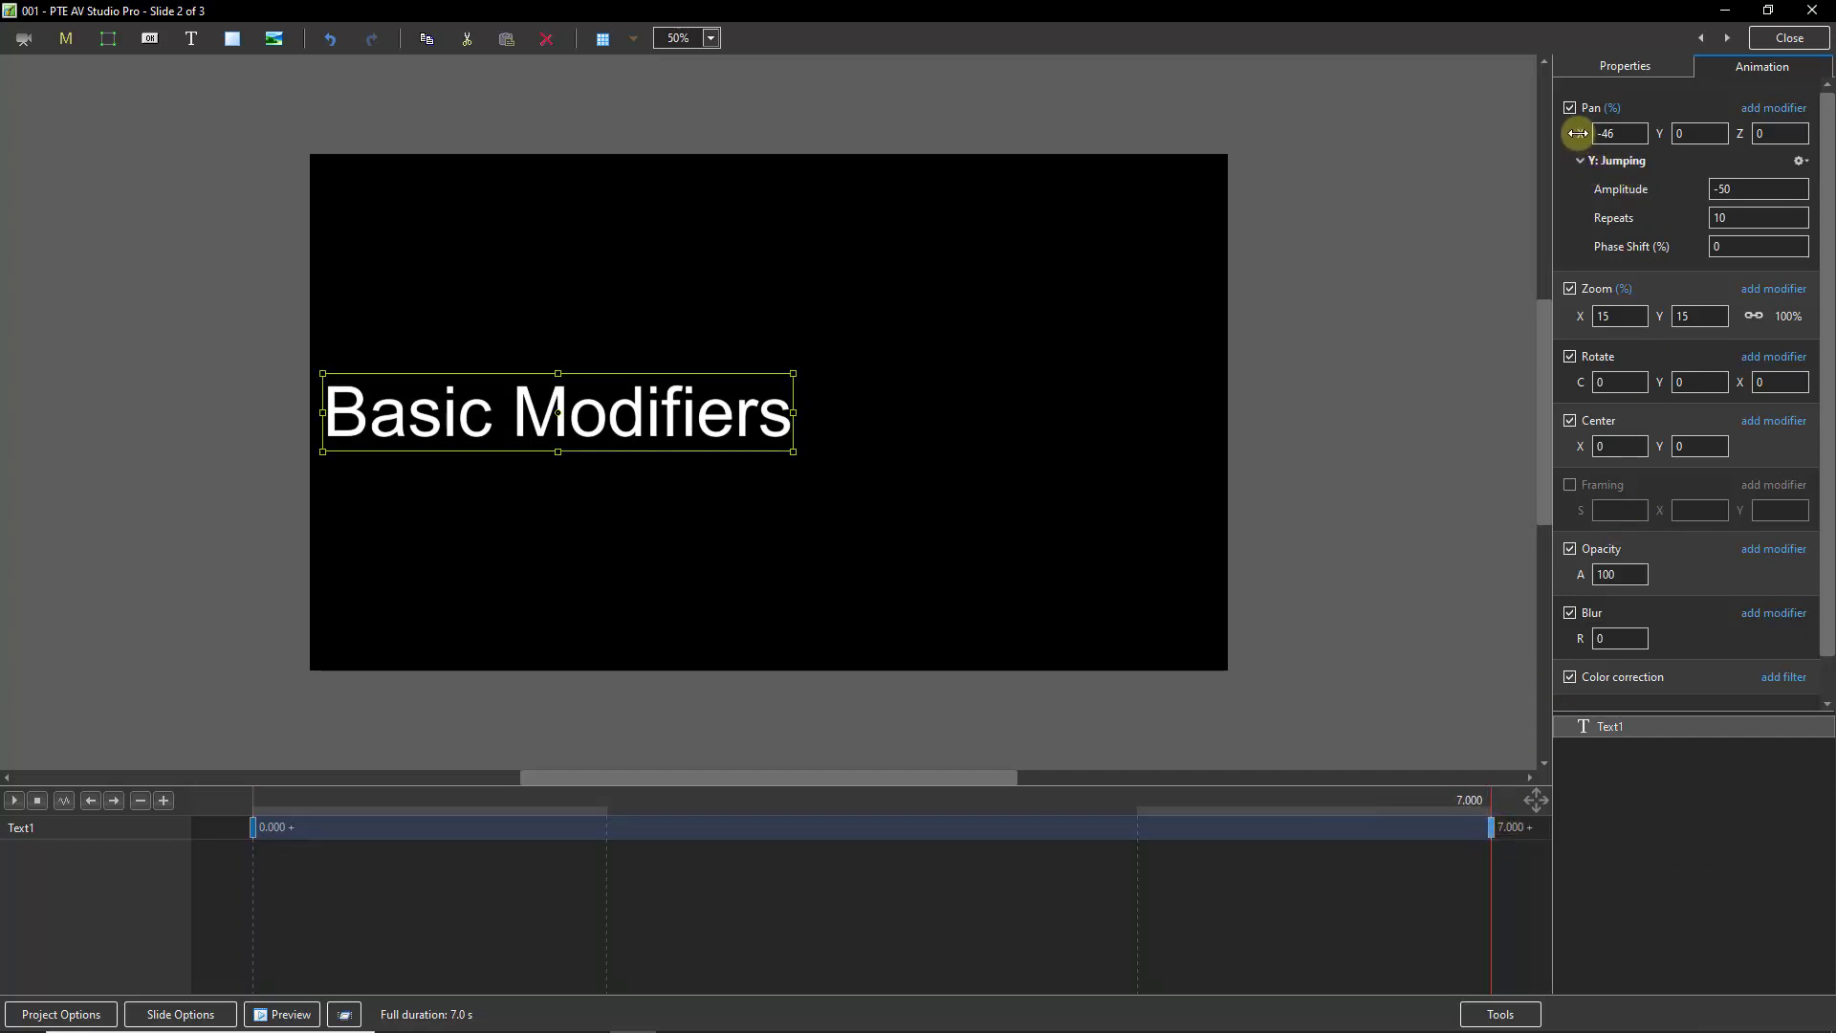
Set the text's Pan X to 46 at the end key frame and play the slide from the start.
left_click_drag(1578, 133, 1666, 133)
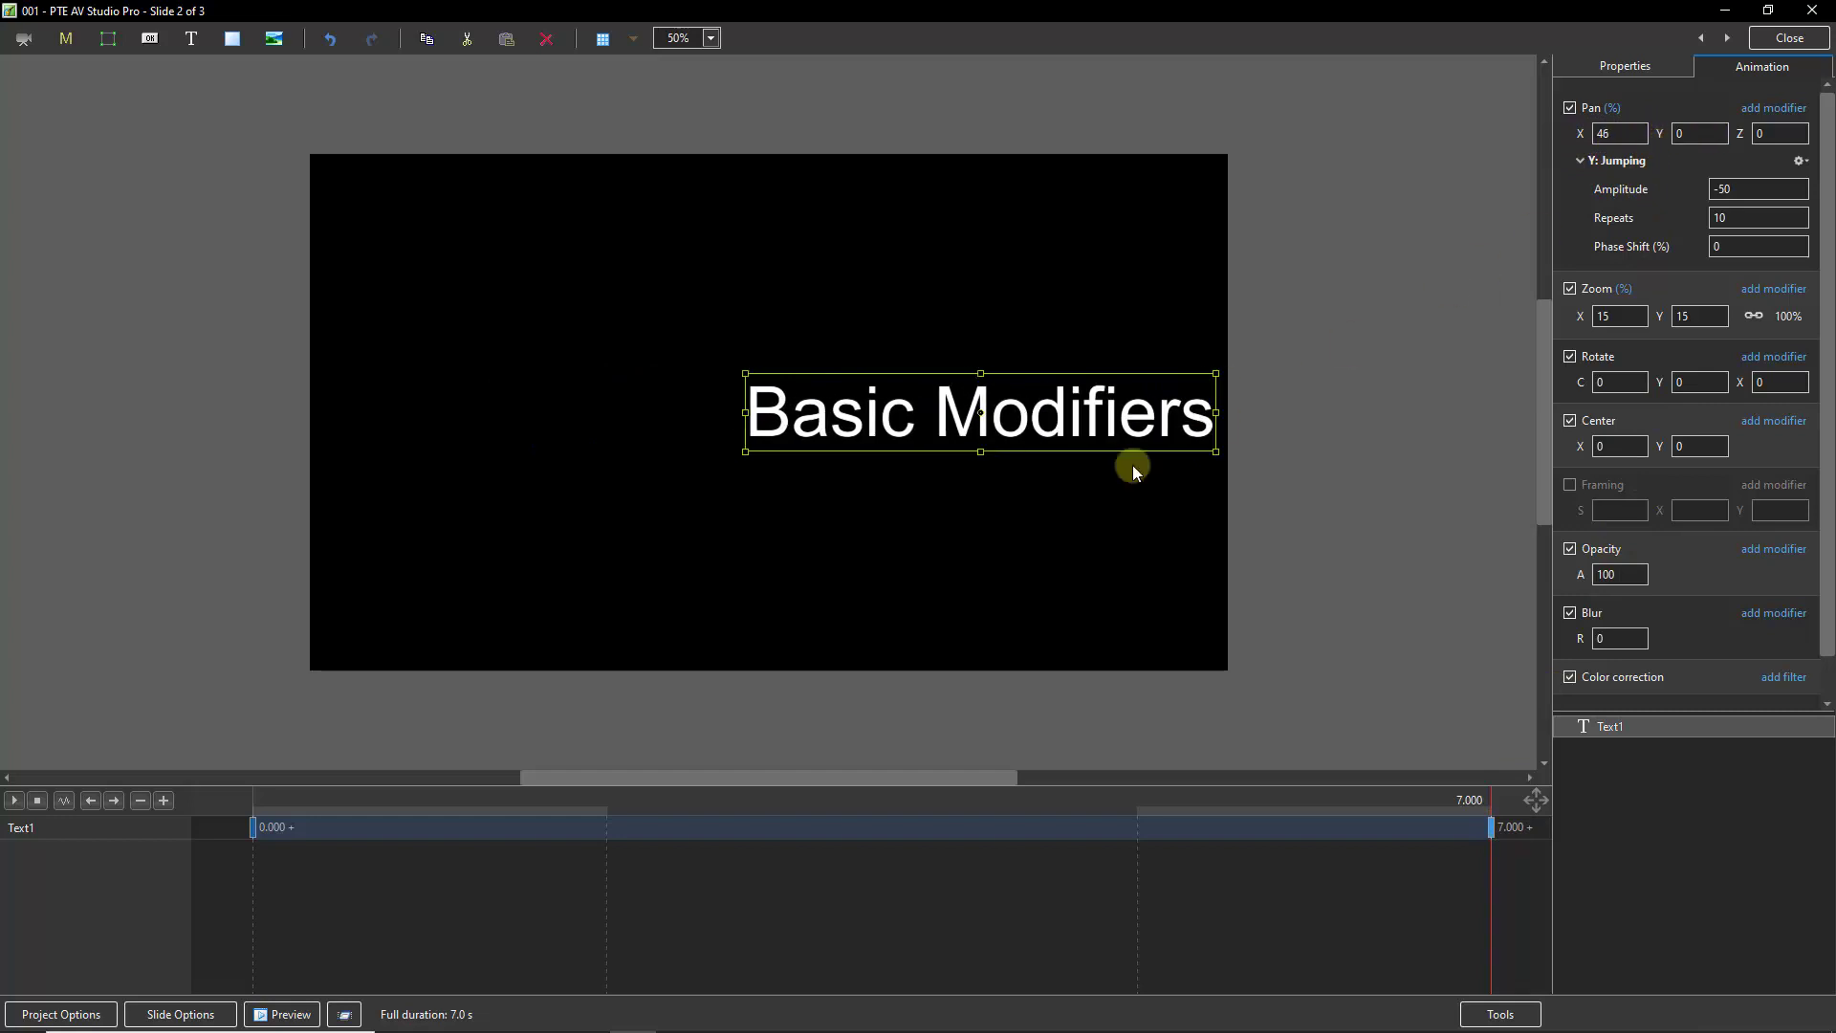
left_click(253, 870)
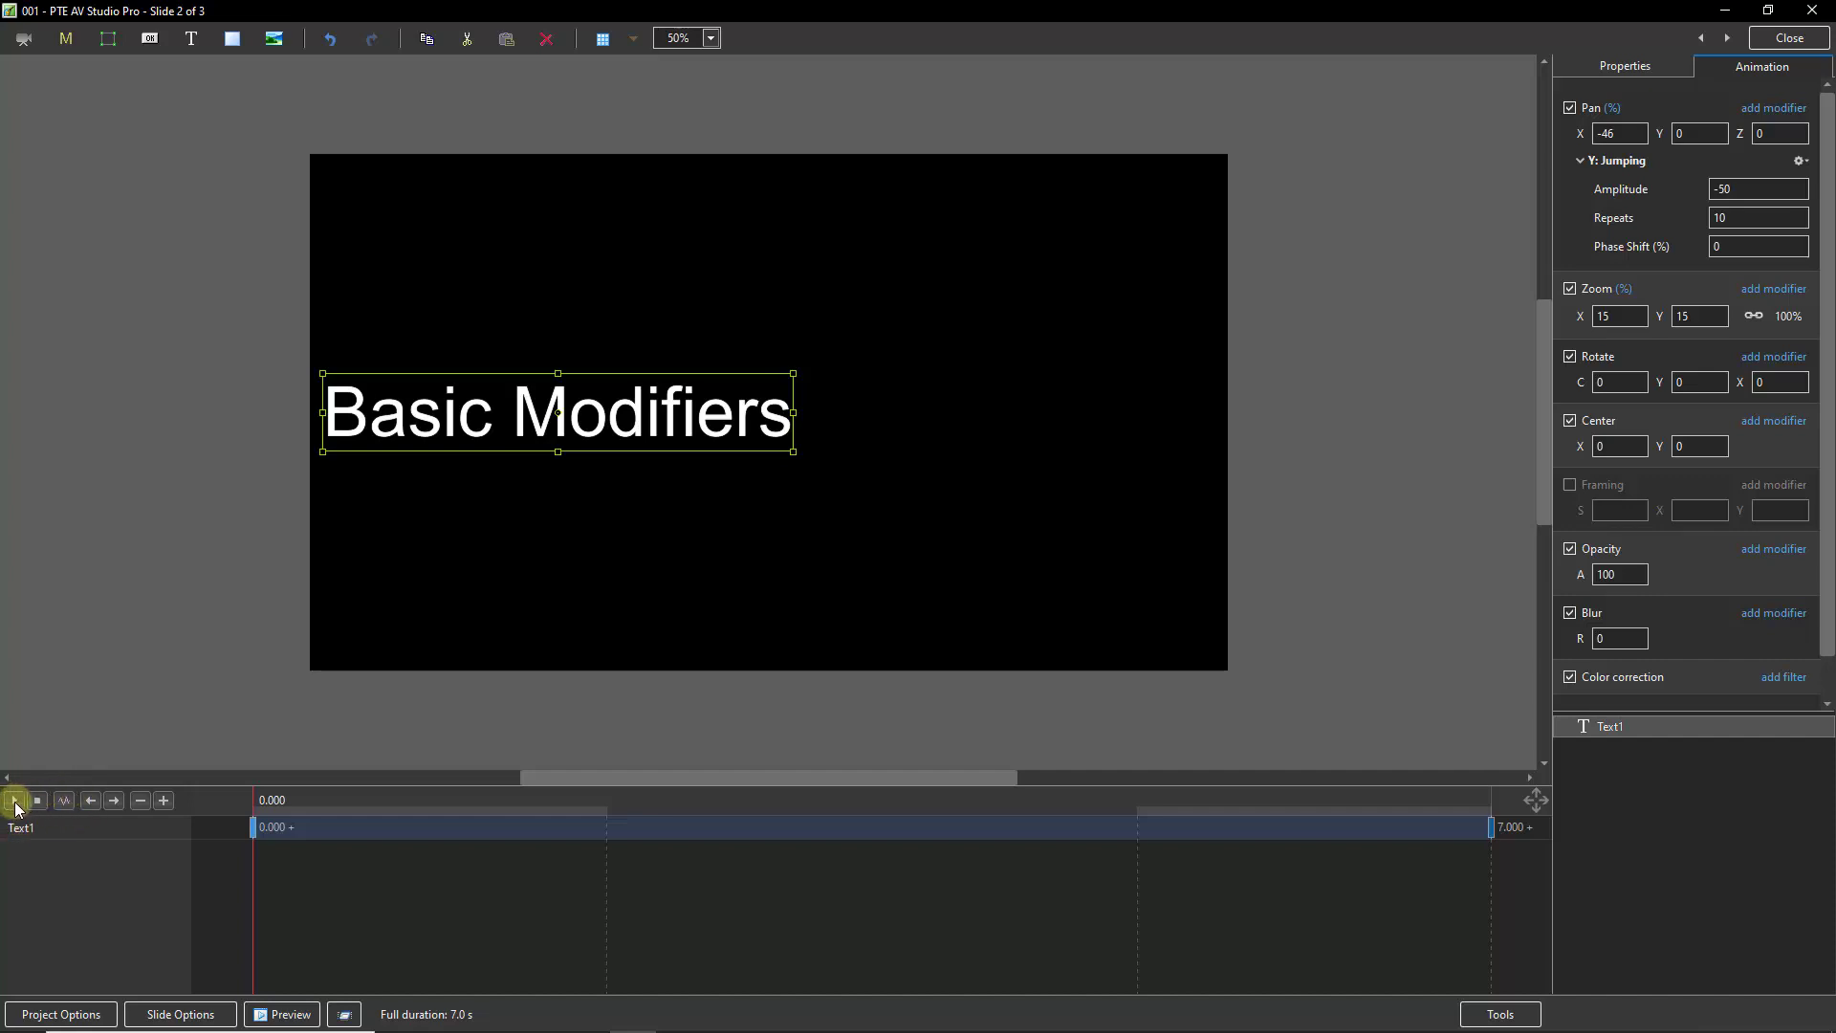
left_click(15, 801)
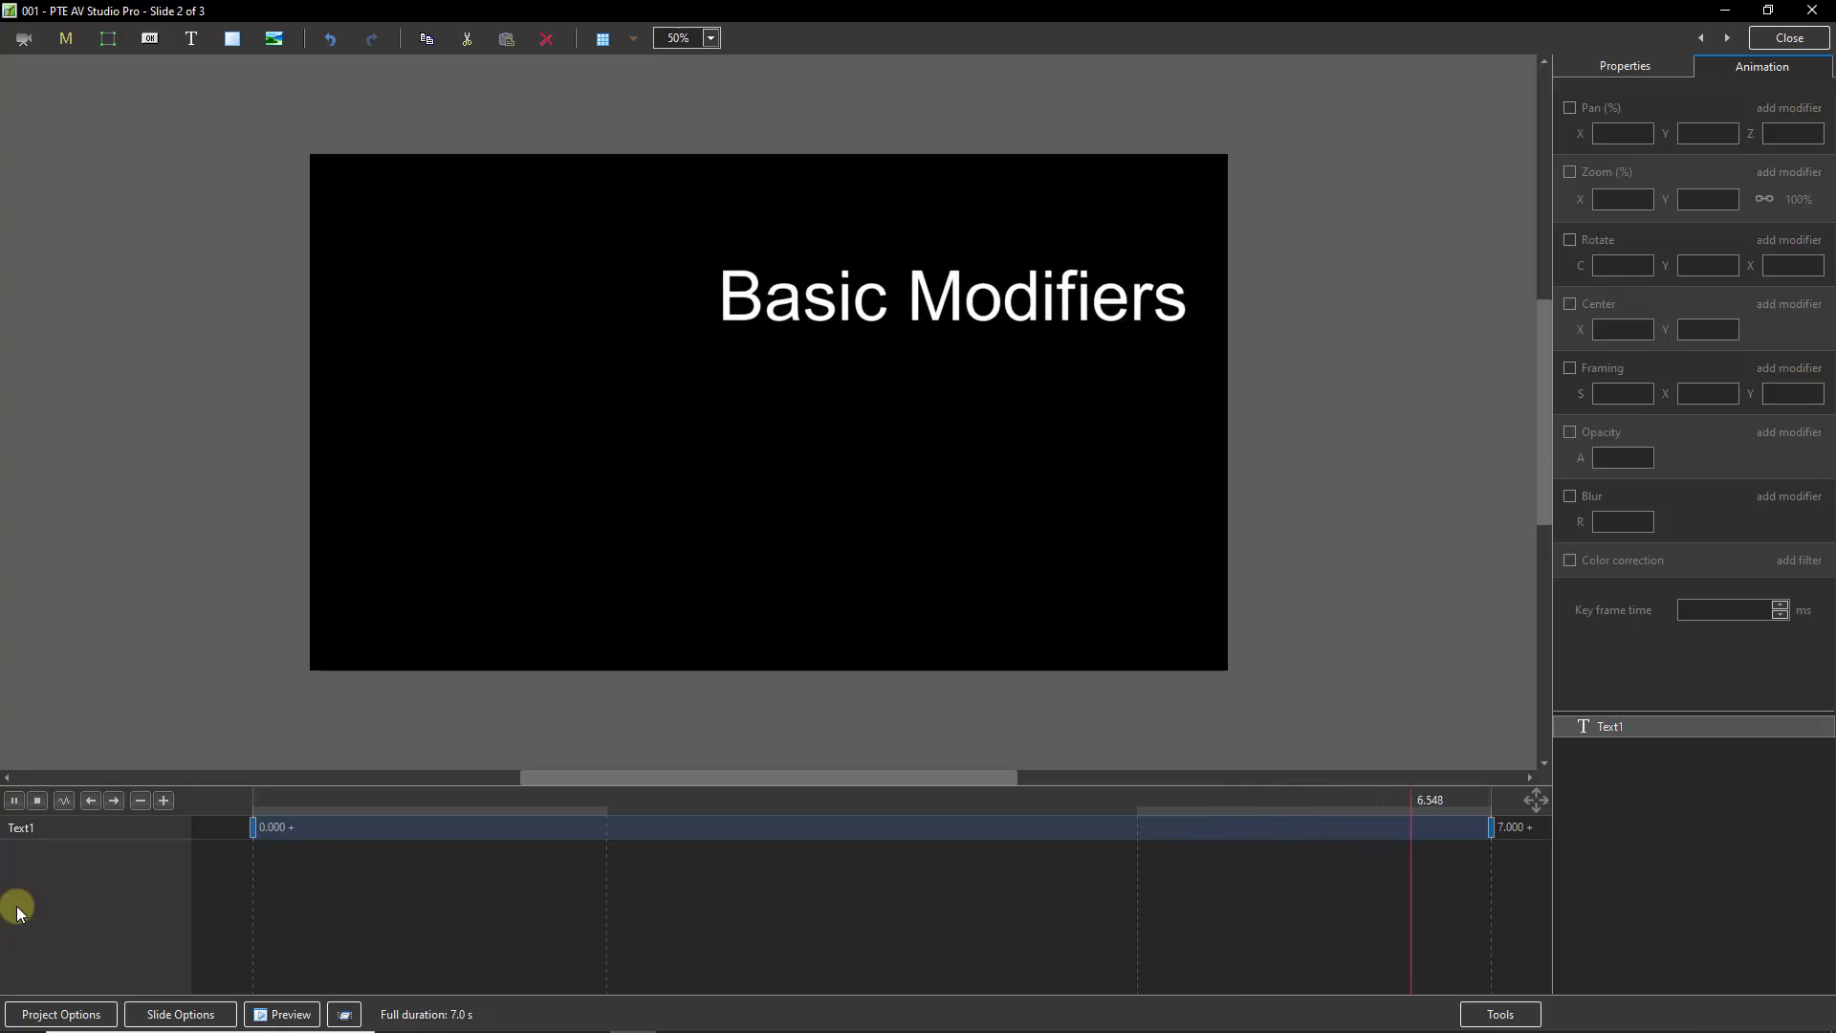
Set the Jumping repeats to 1 at the first key frame and play the slide from the start.
left_click(252, 829)
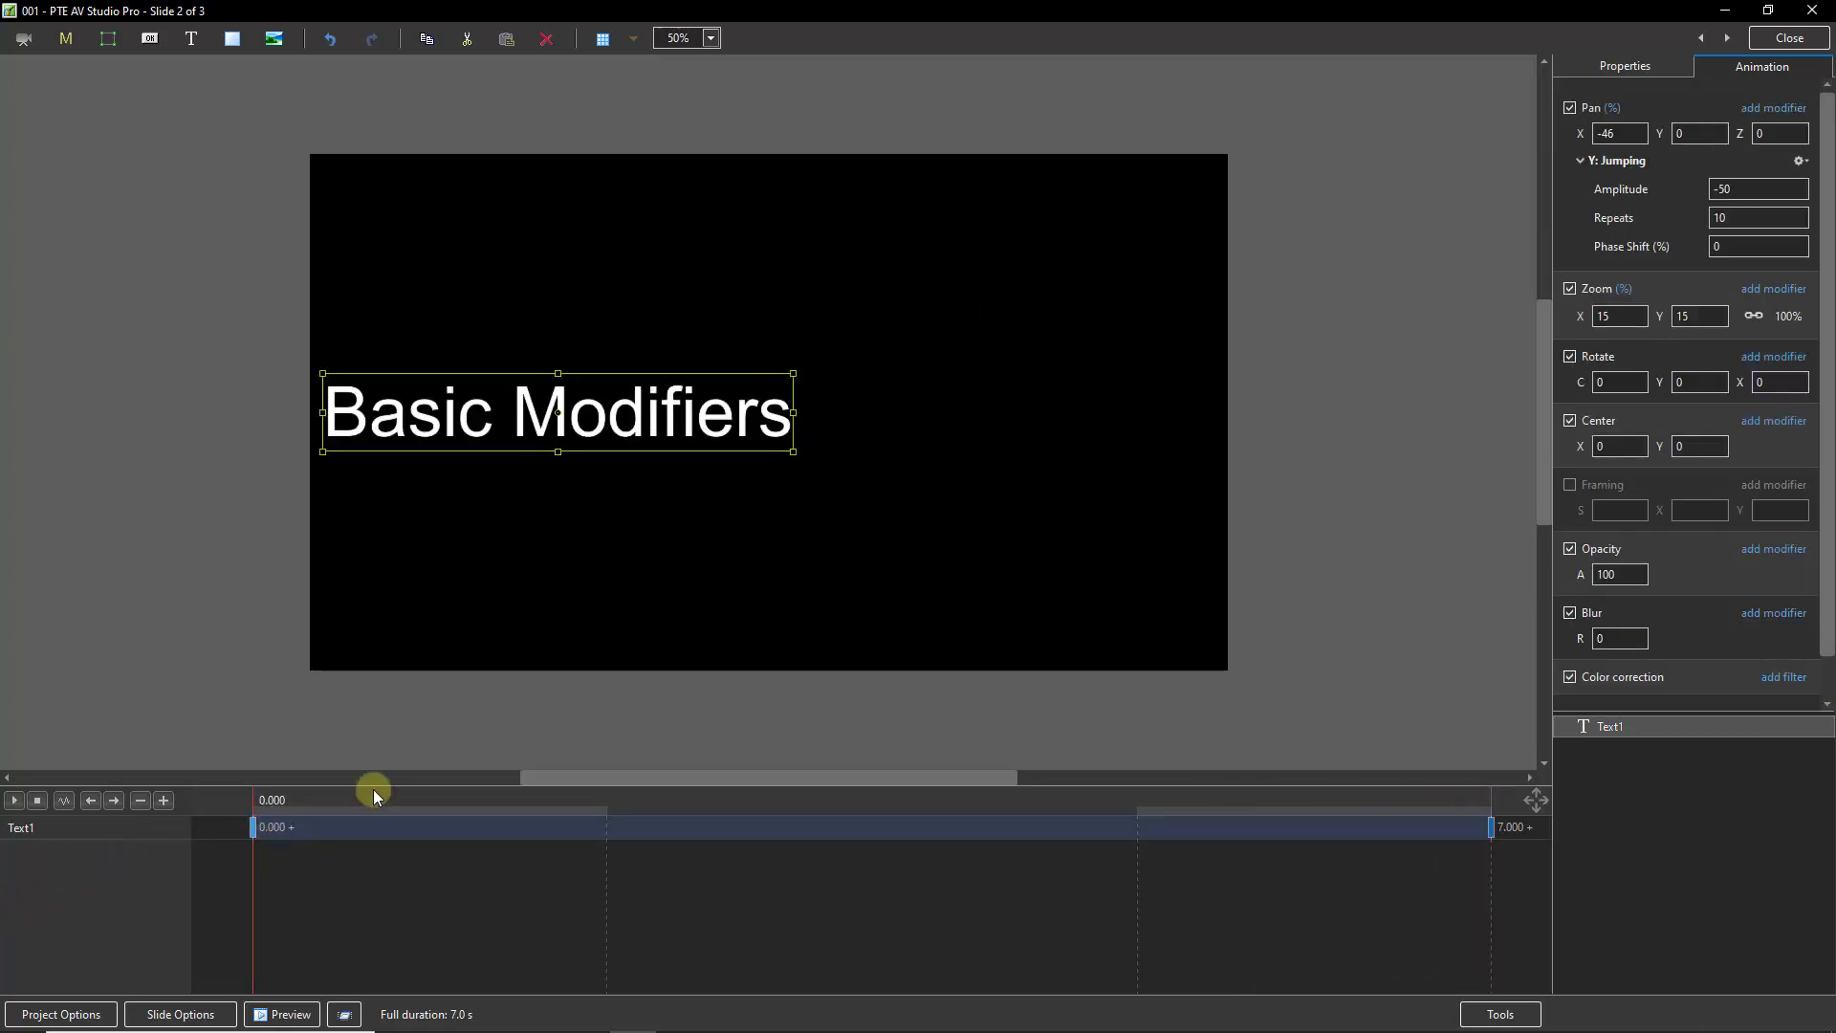
double_click(1723, 216)
type("1")
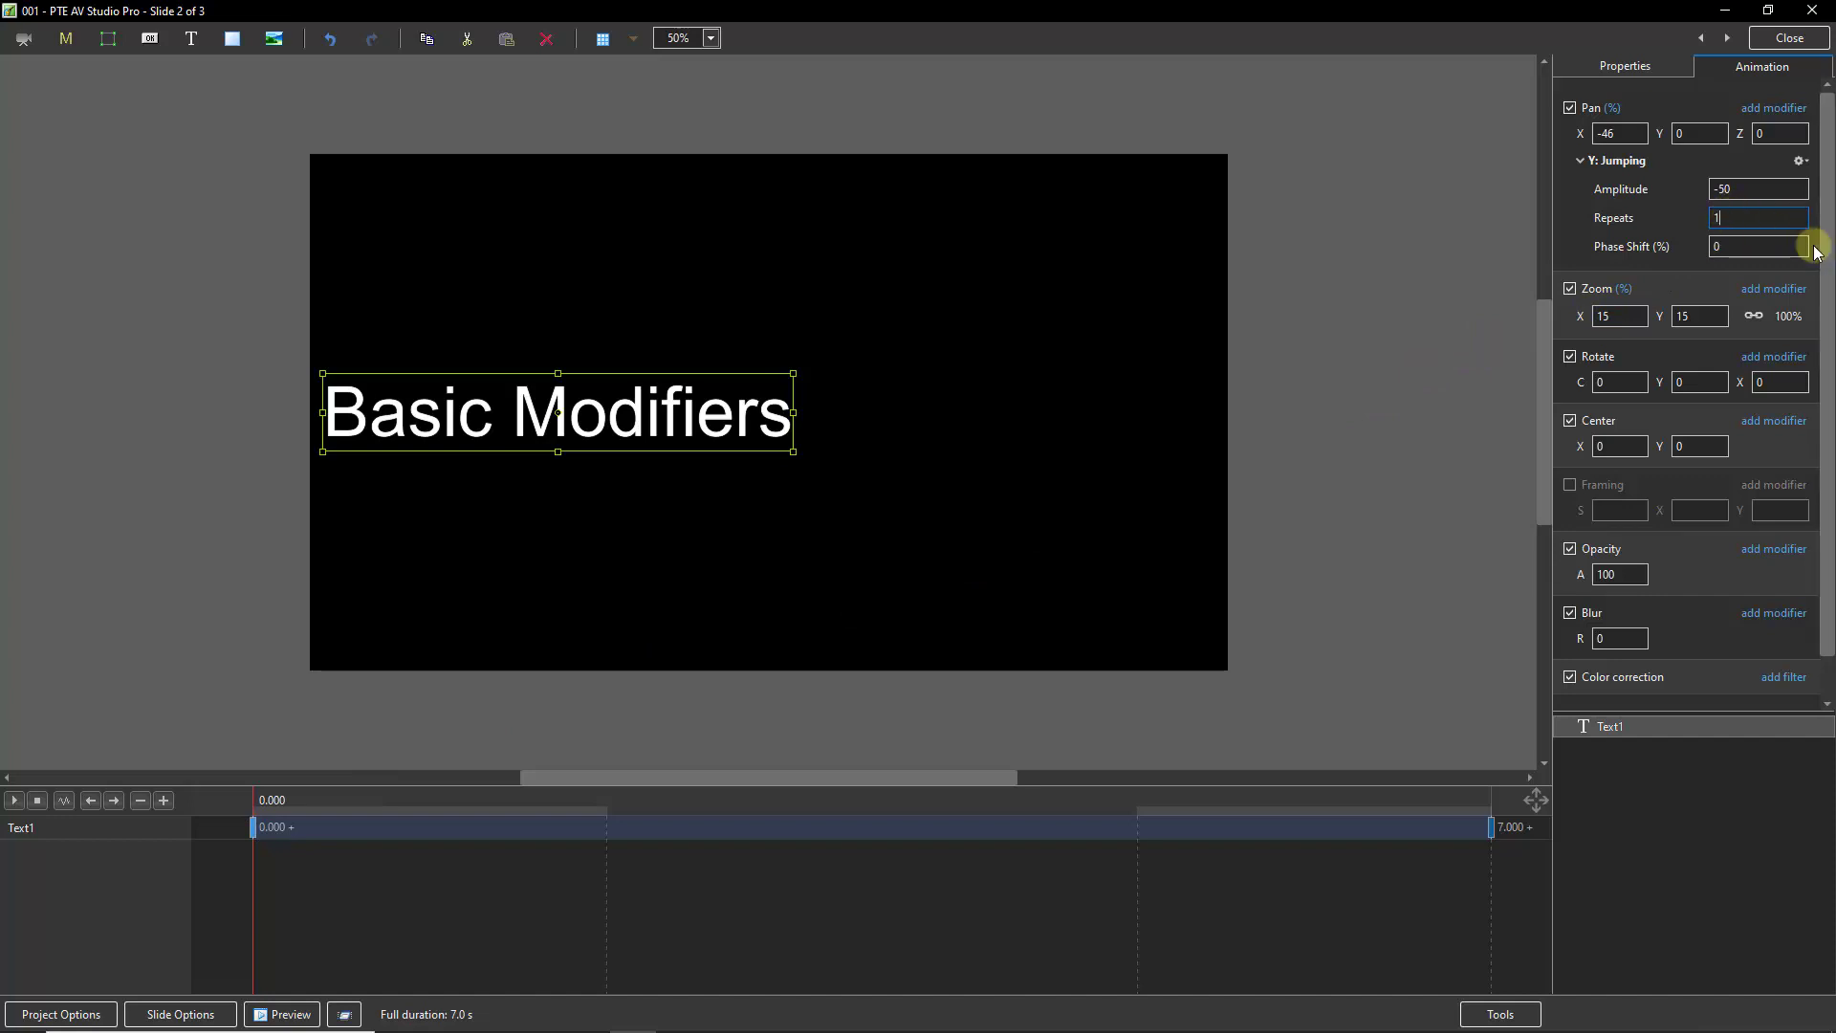
left_click(14, 800)
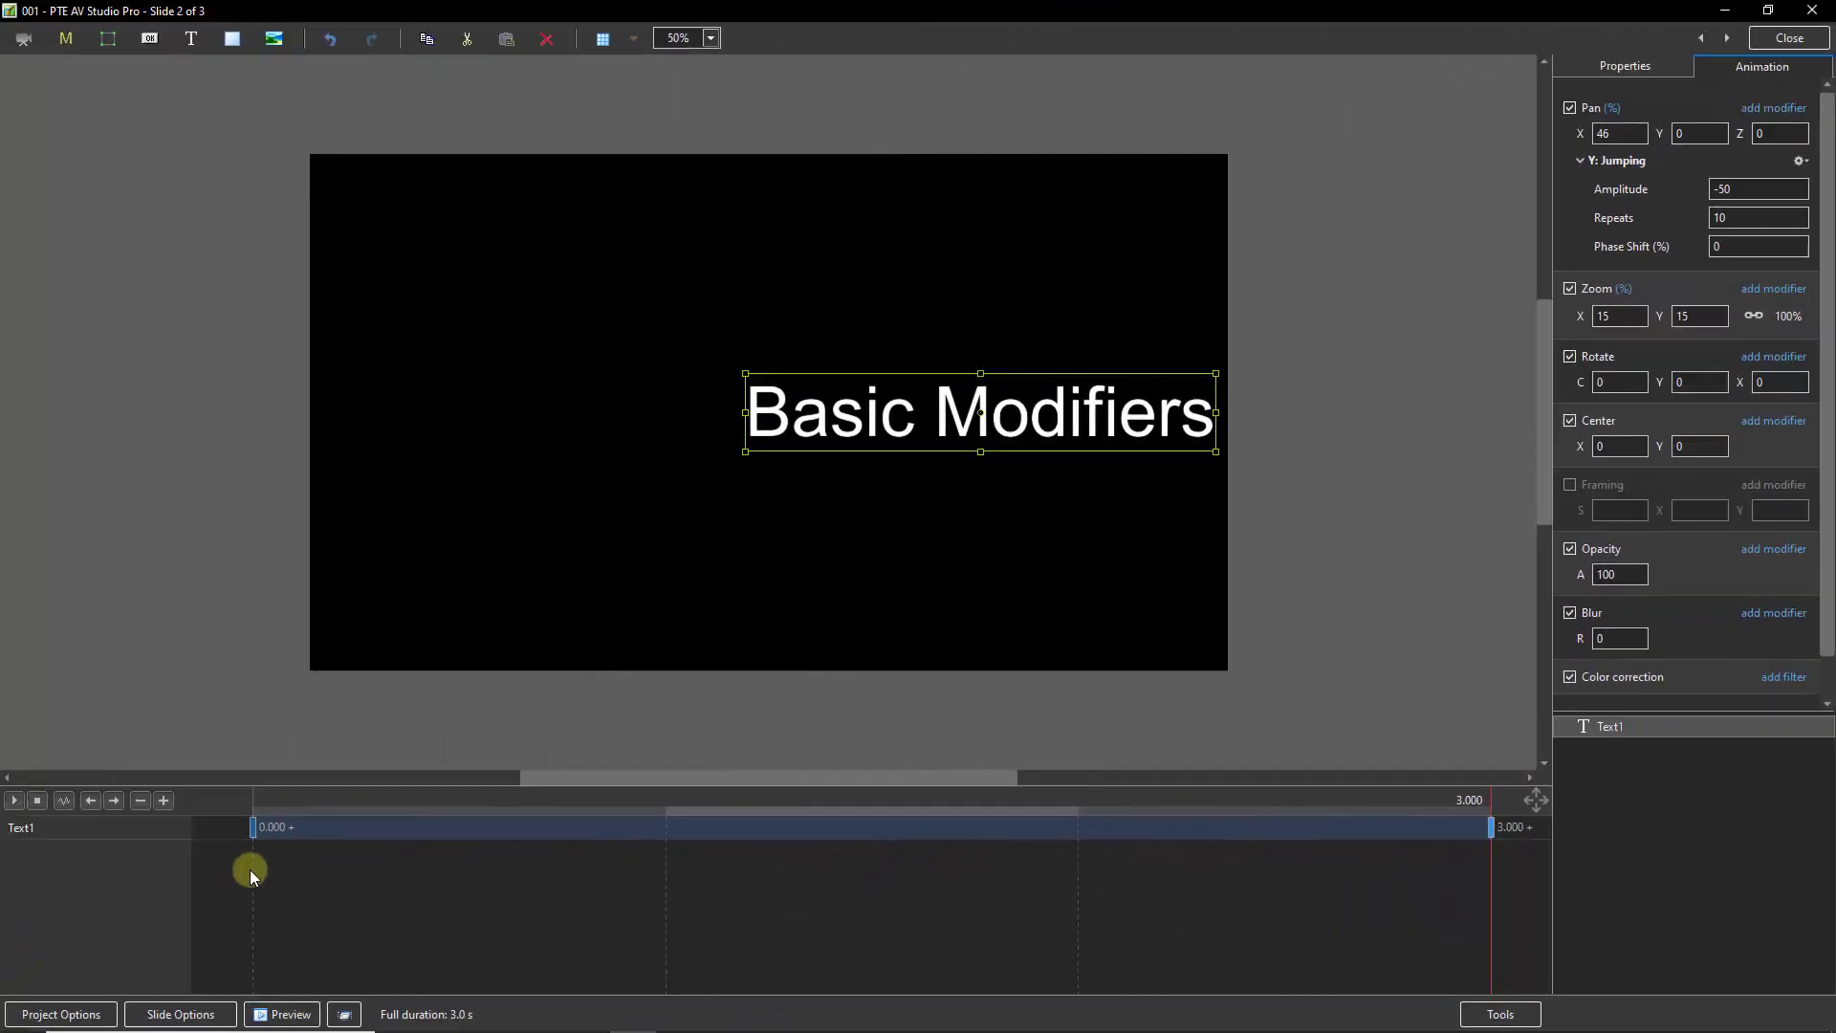
left_click(250, 871)
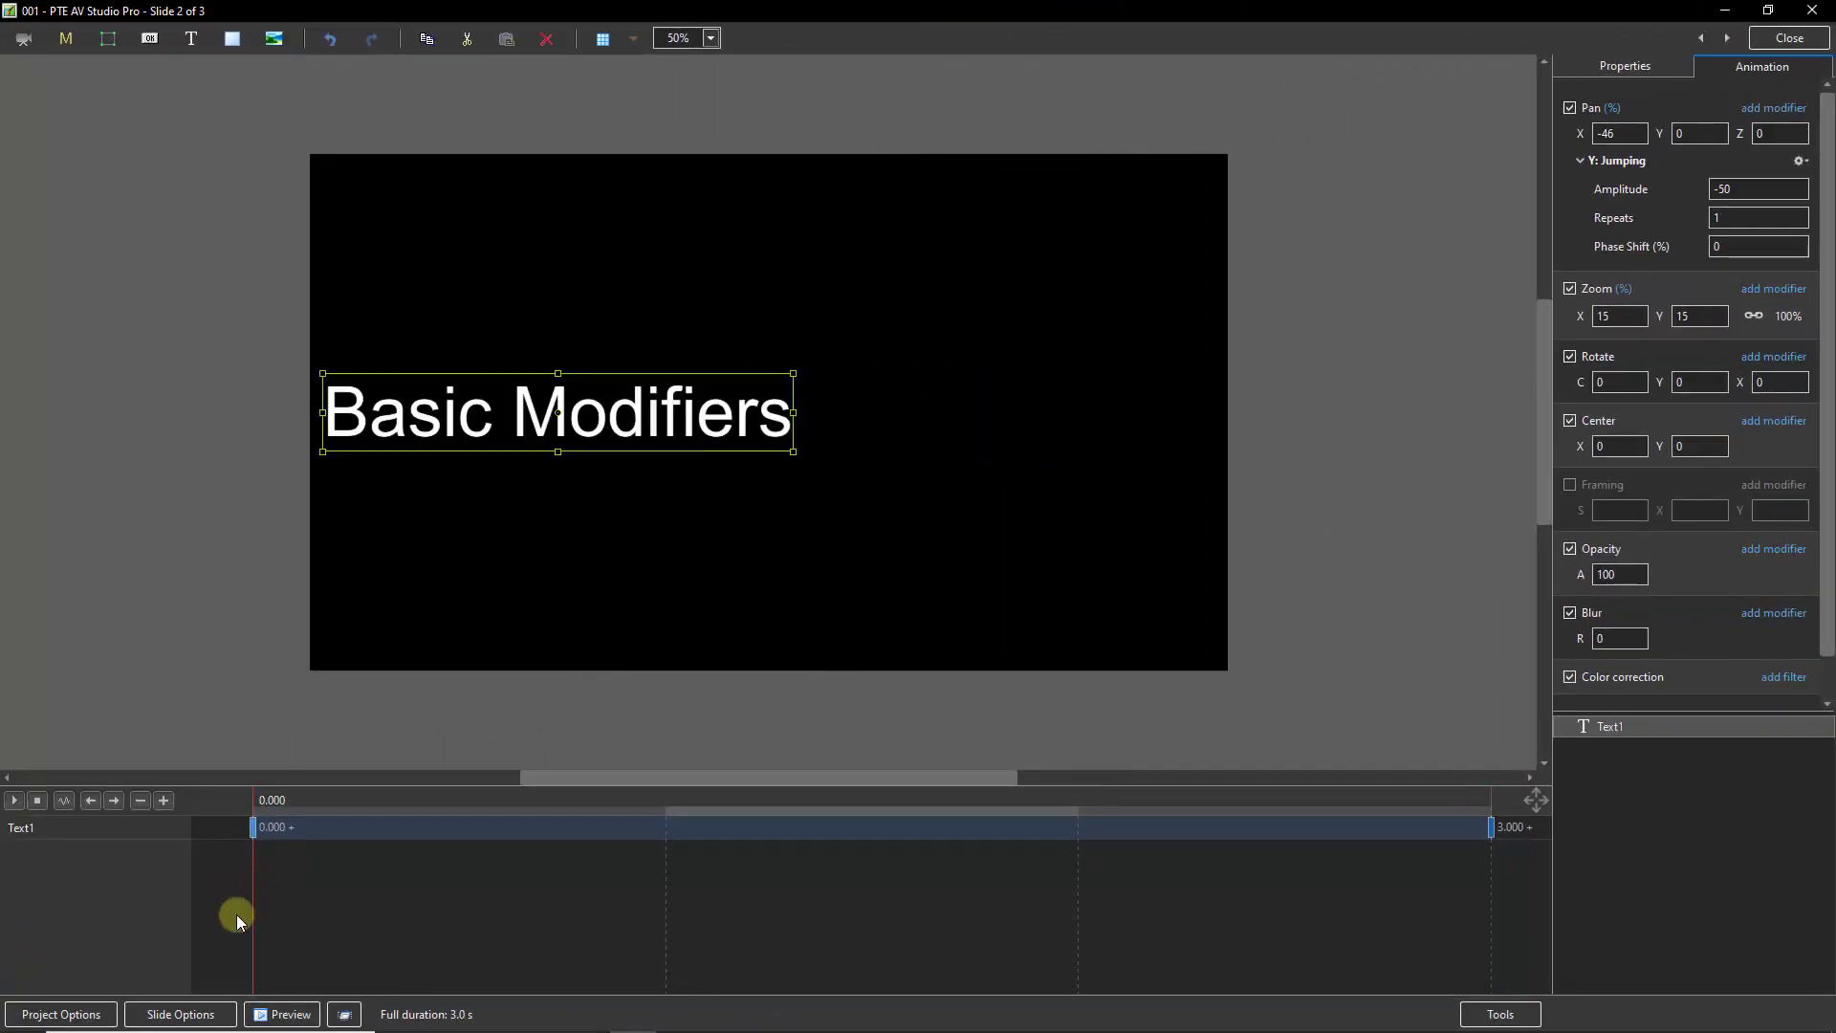
left_click(13, 801)
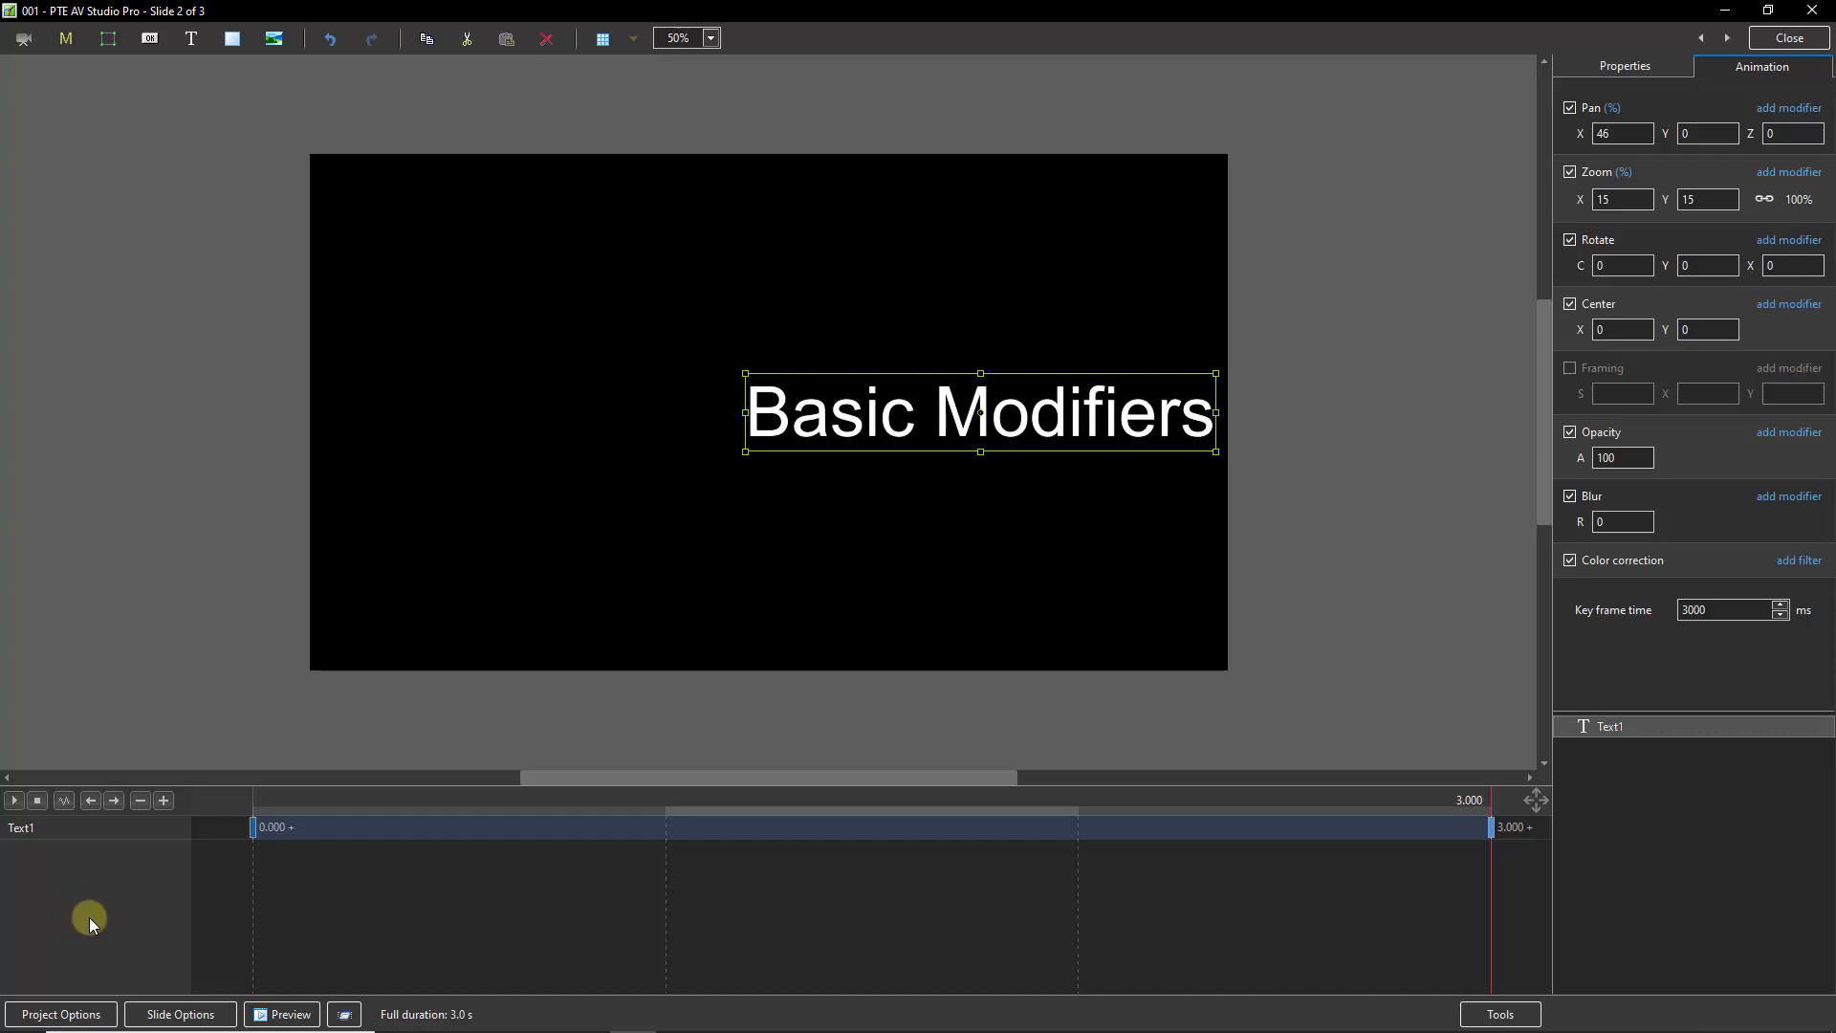
Remove the Pan Y Jumping modifier from the text's first key frame.
left_click(254, 828)
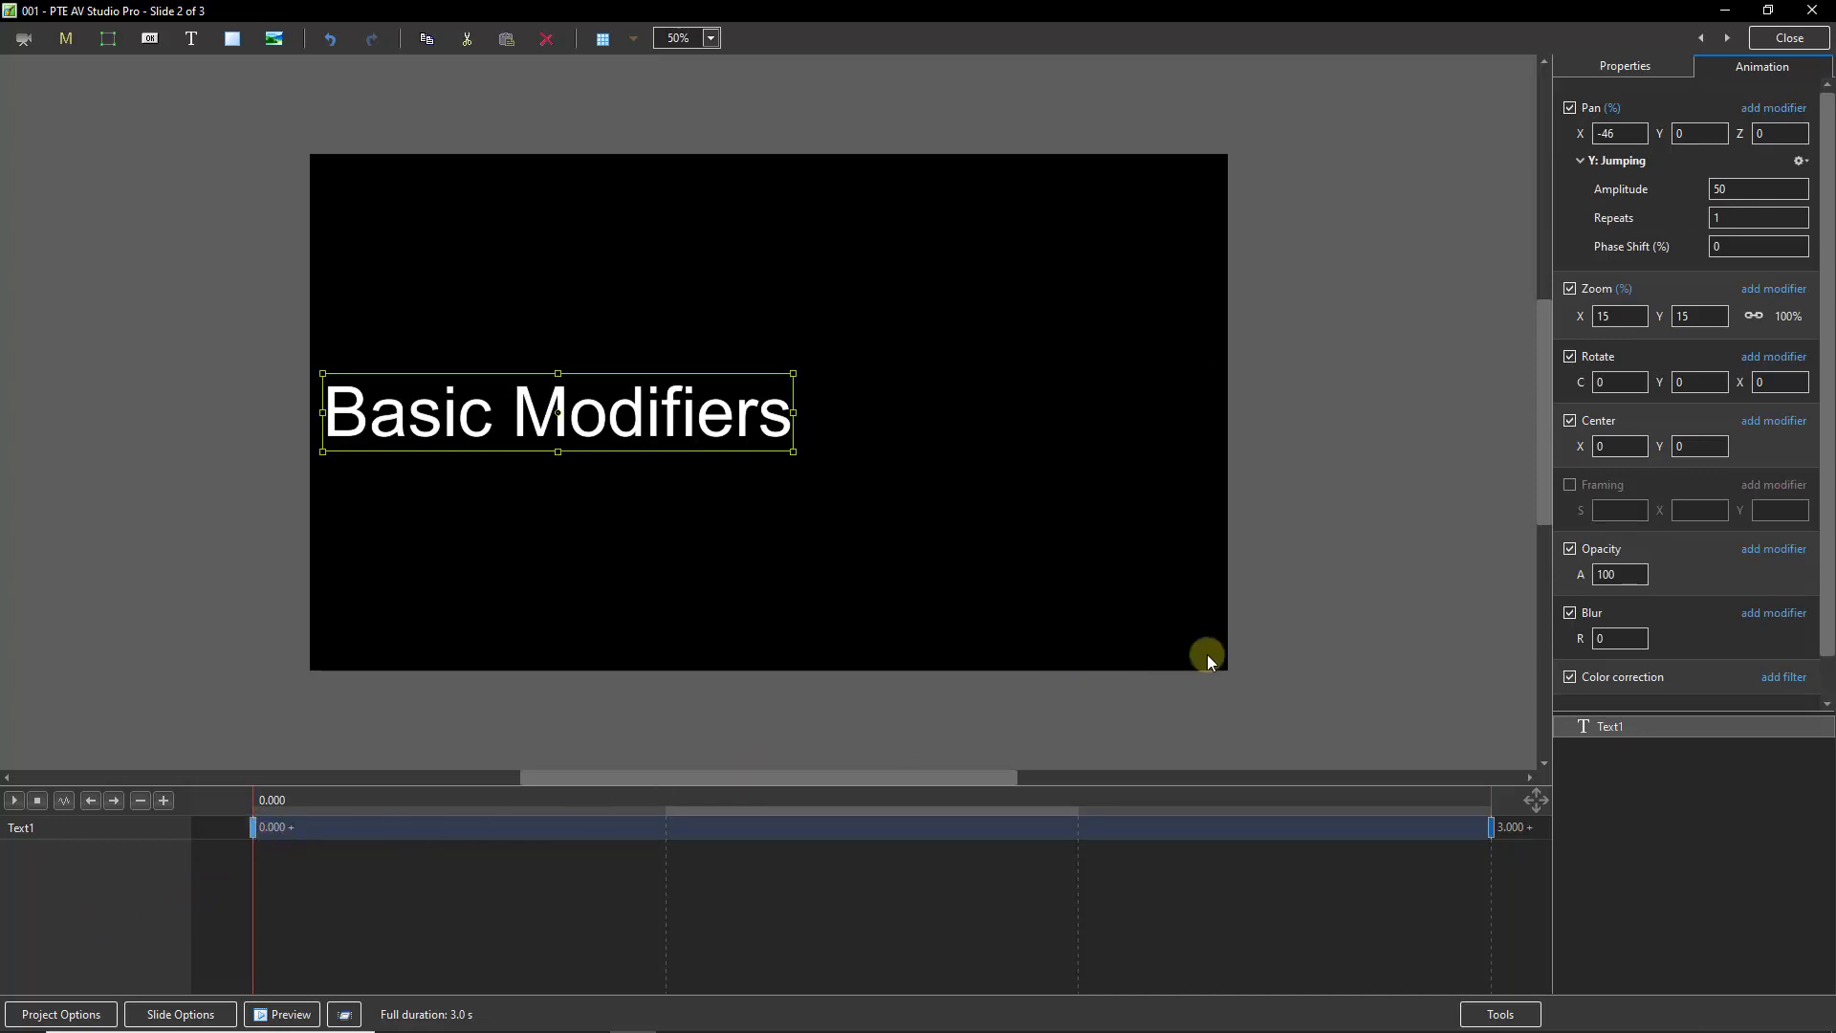
left_click(1797, 211)
left_click(1802, 164)
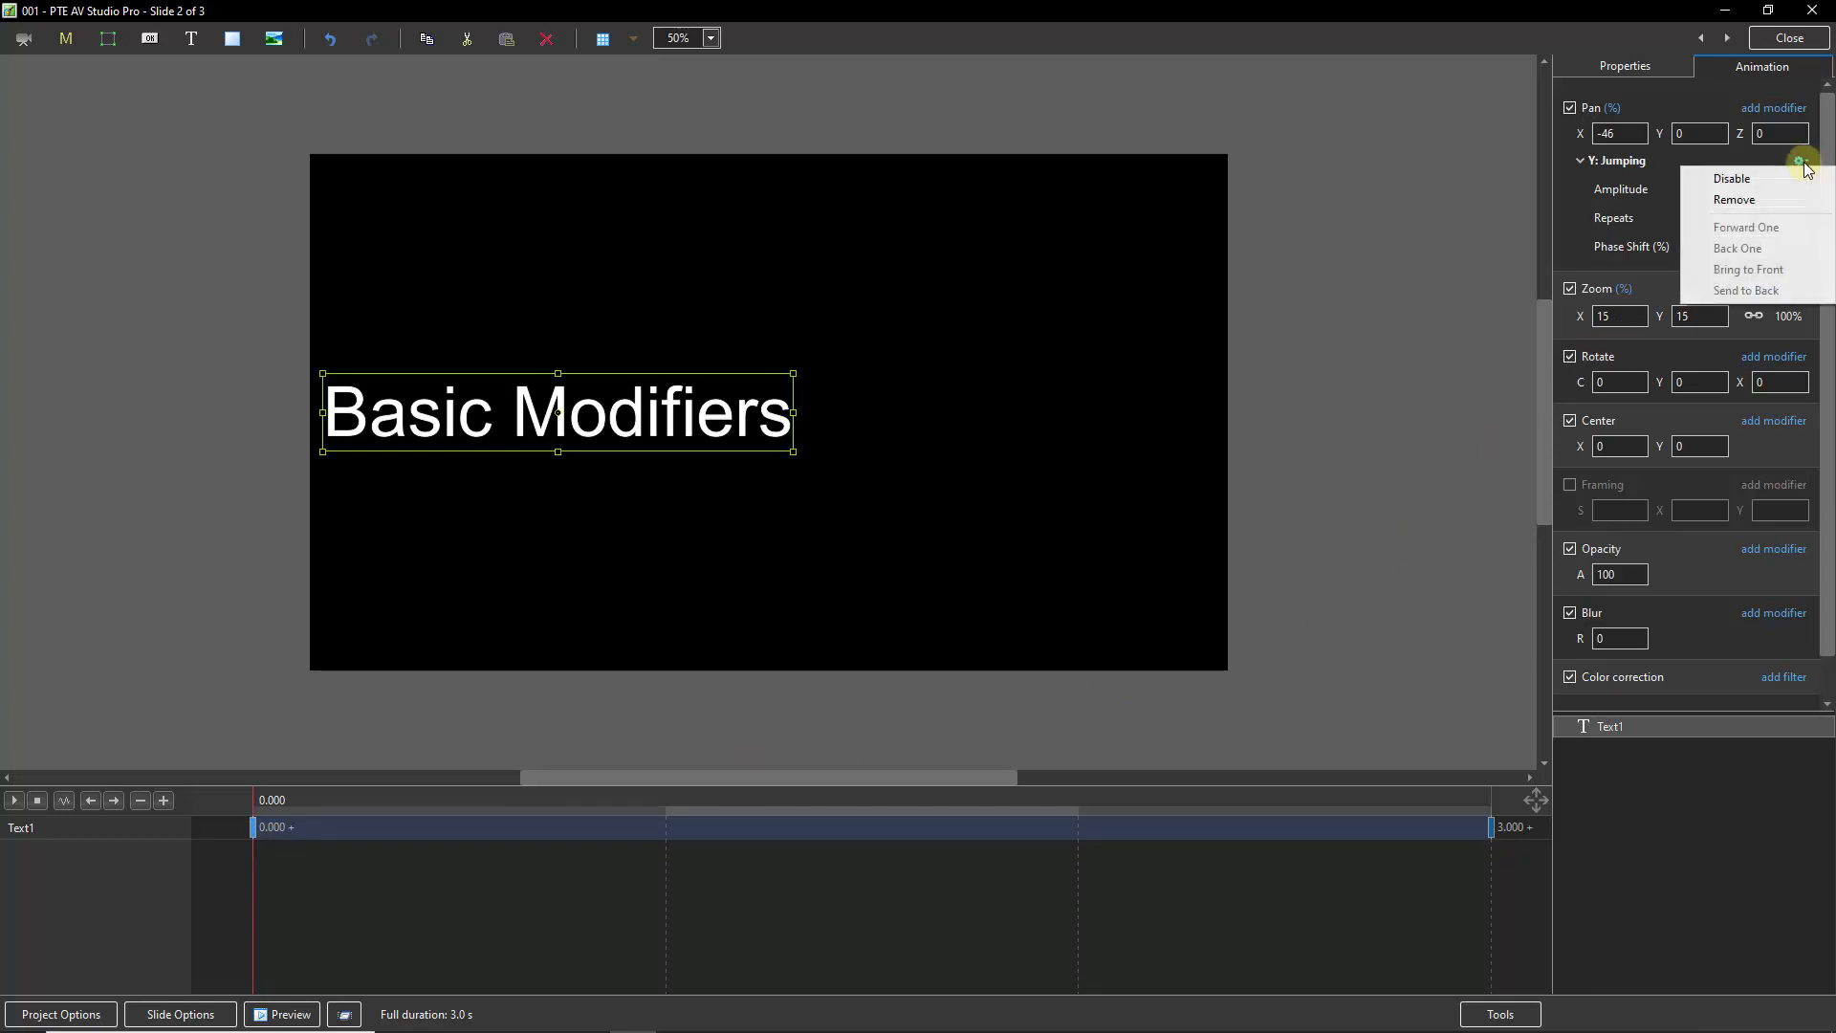
left_click(1752, 203)
Add an Oscillation modifier to the text's Pan Y at the first key frame and play the slide.
left_click(1791, 109)
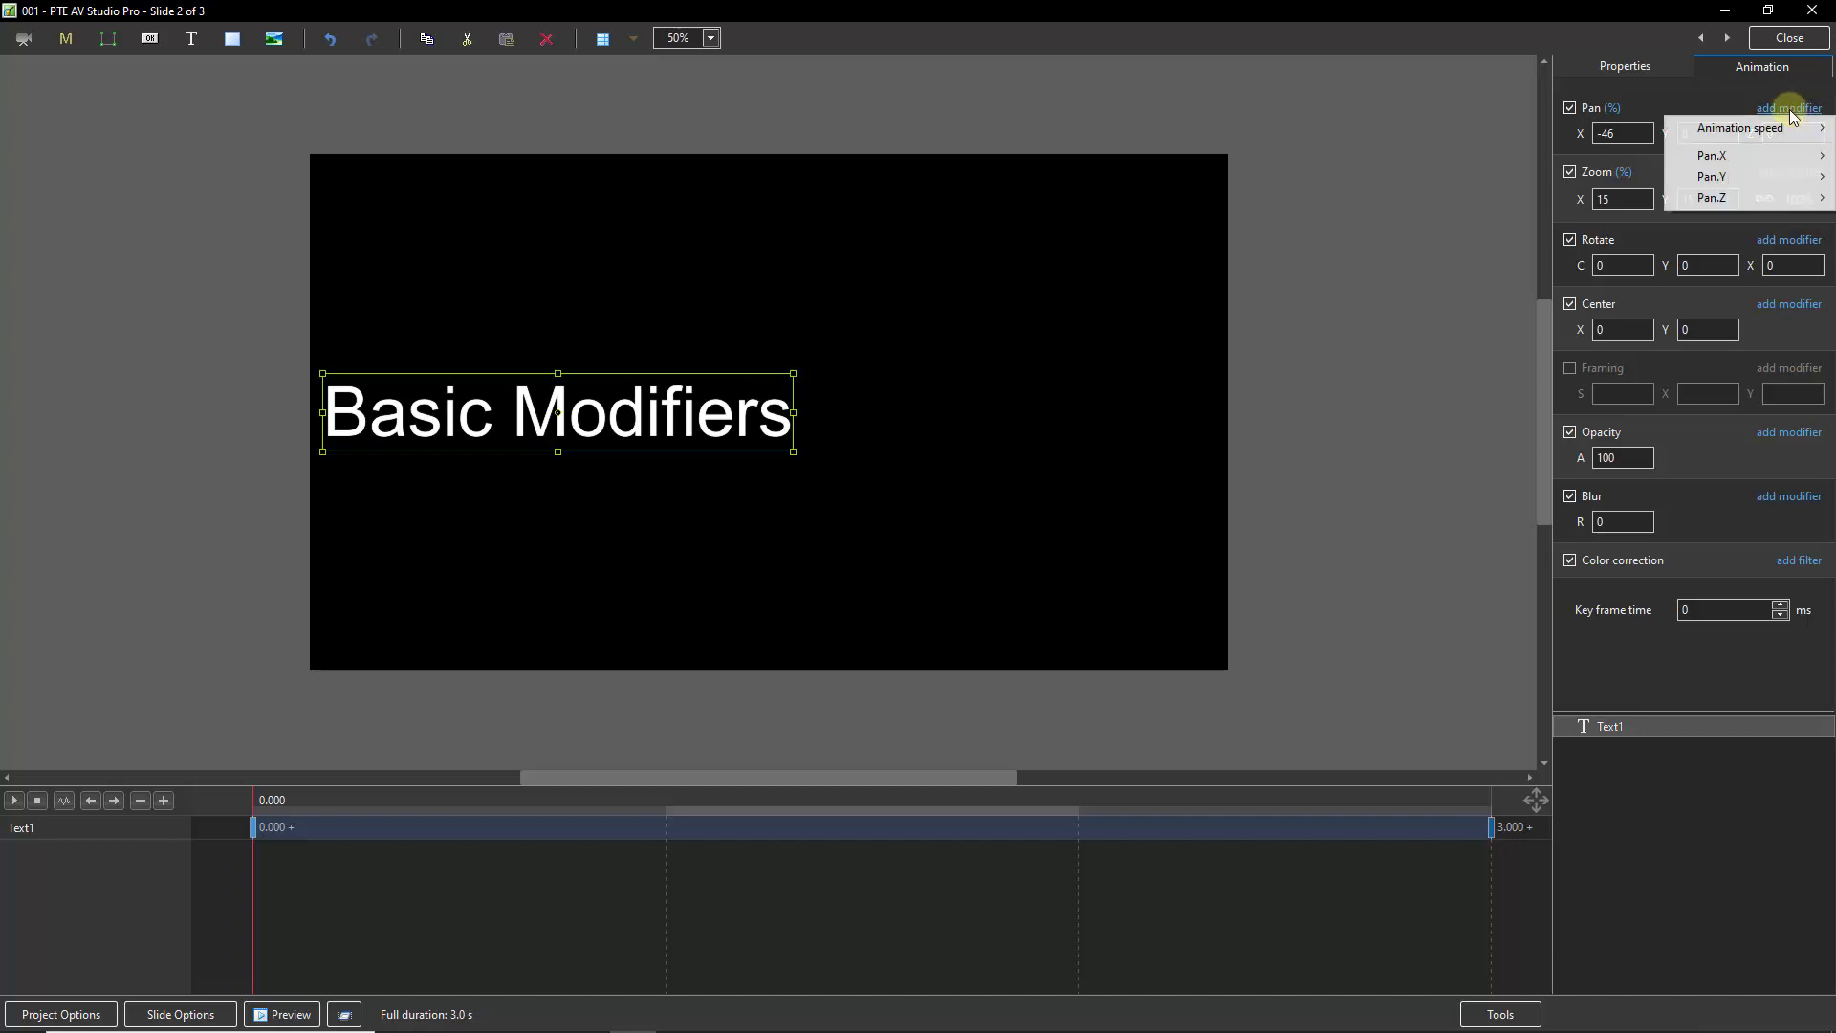
mouse_move(1725, 183)
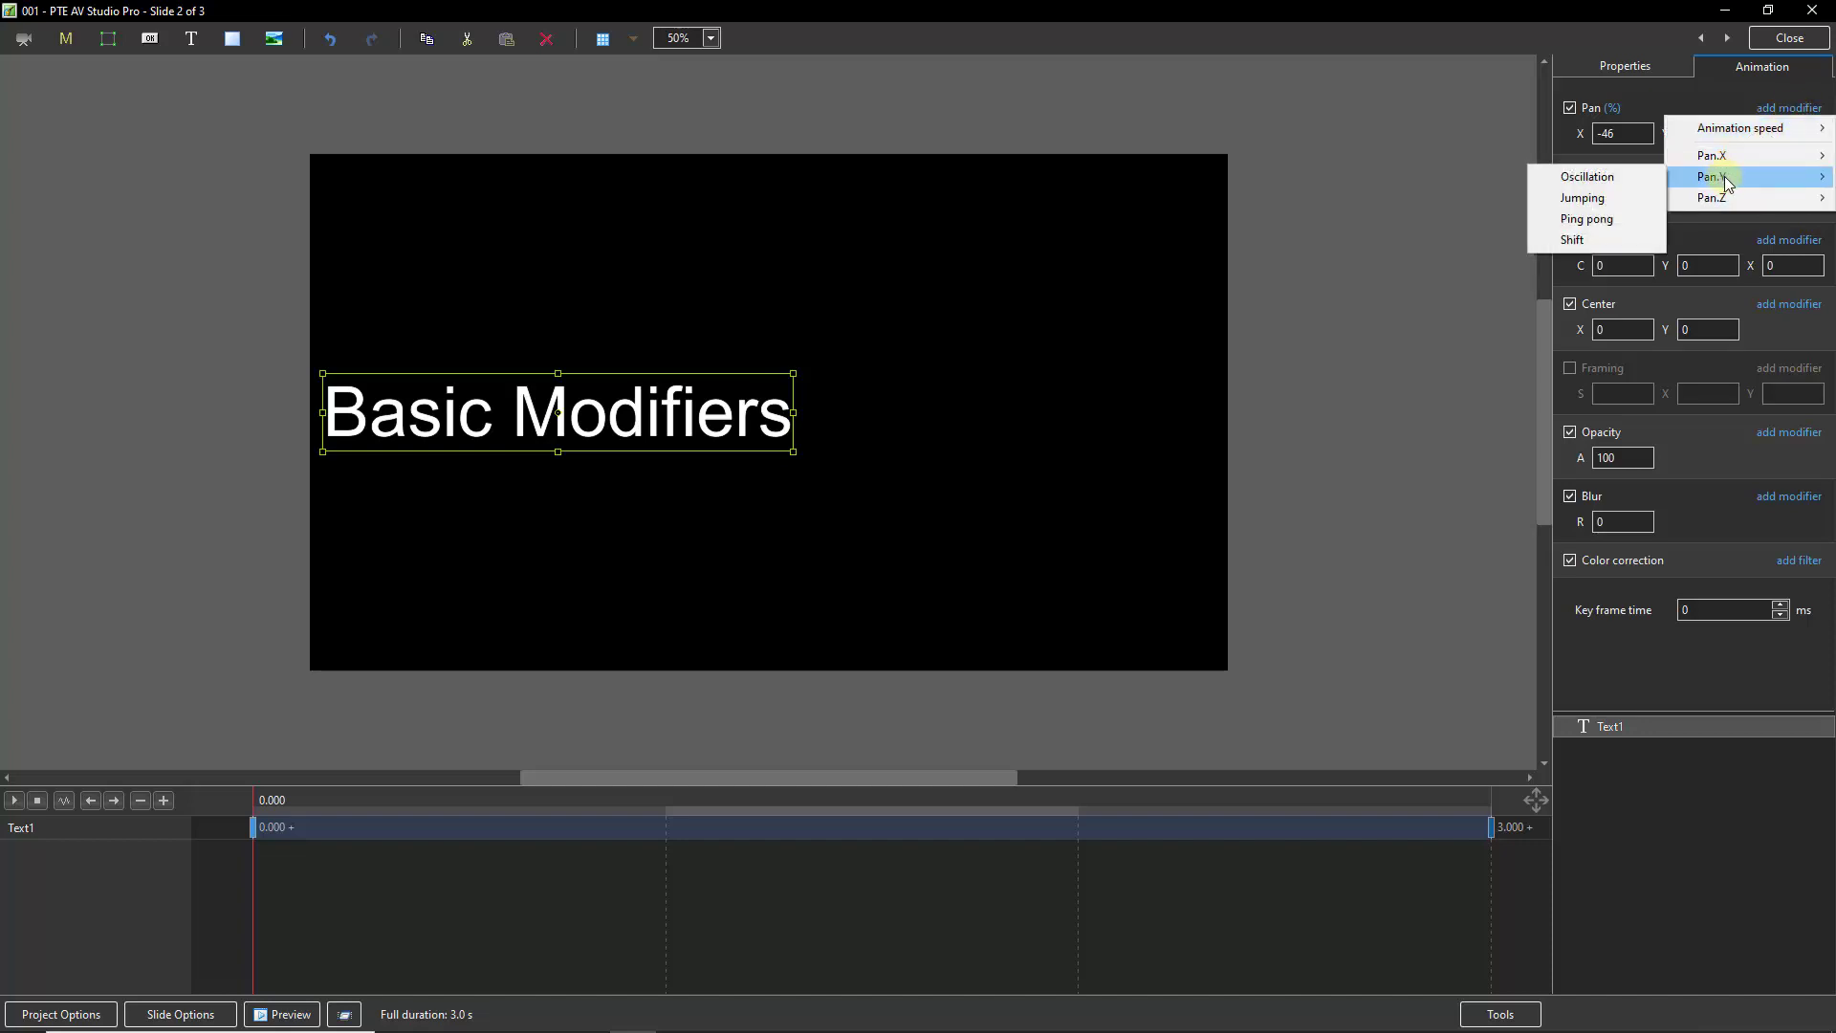
left_click(1600, 181)
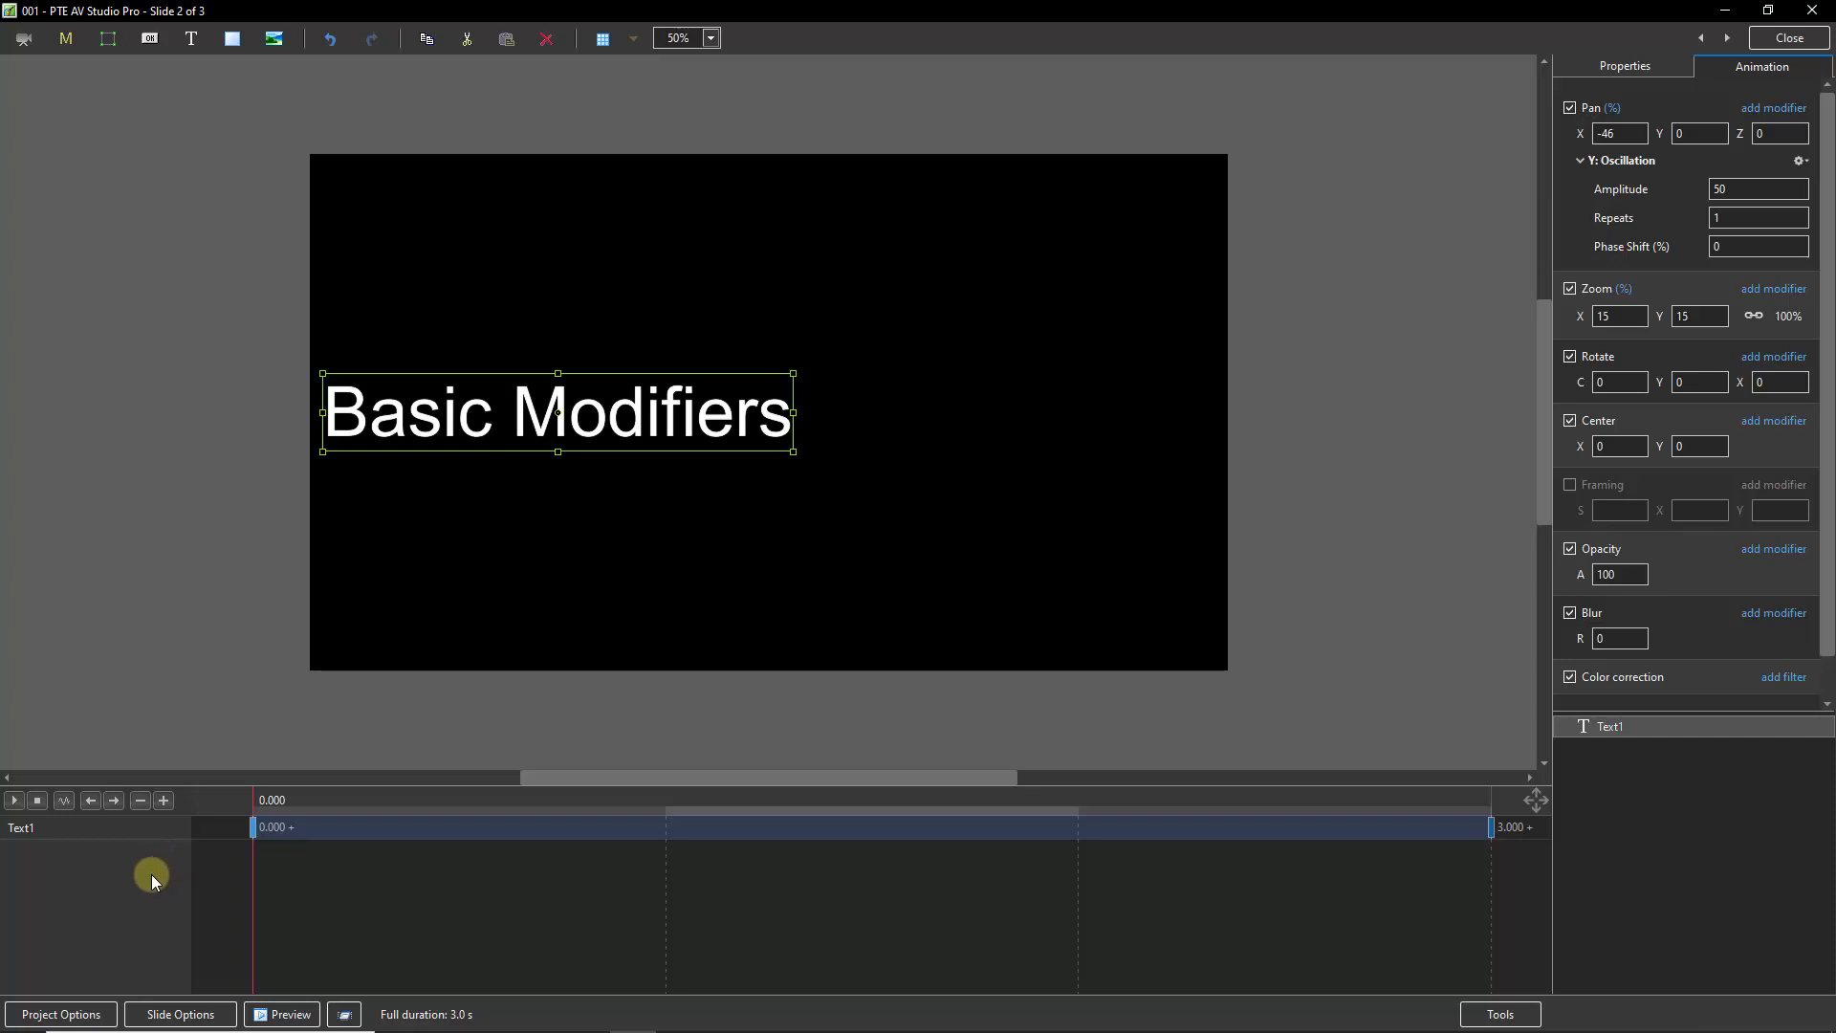
left_click(15, 801)
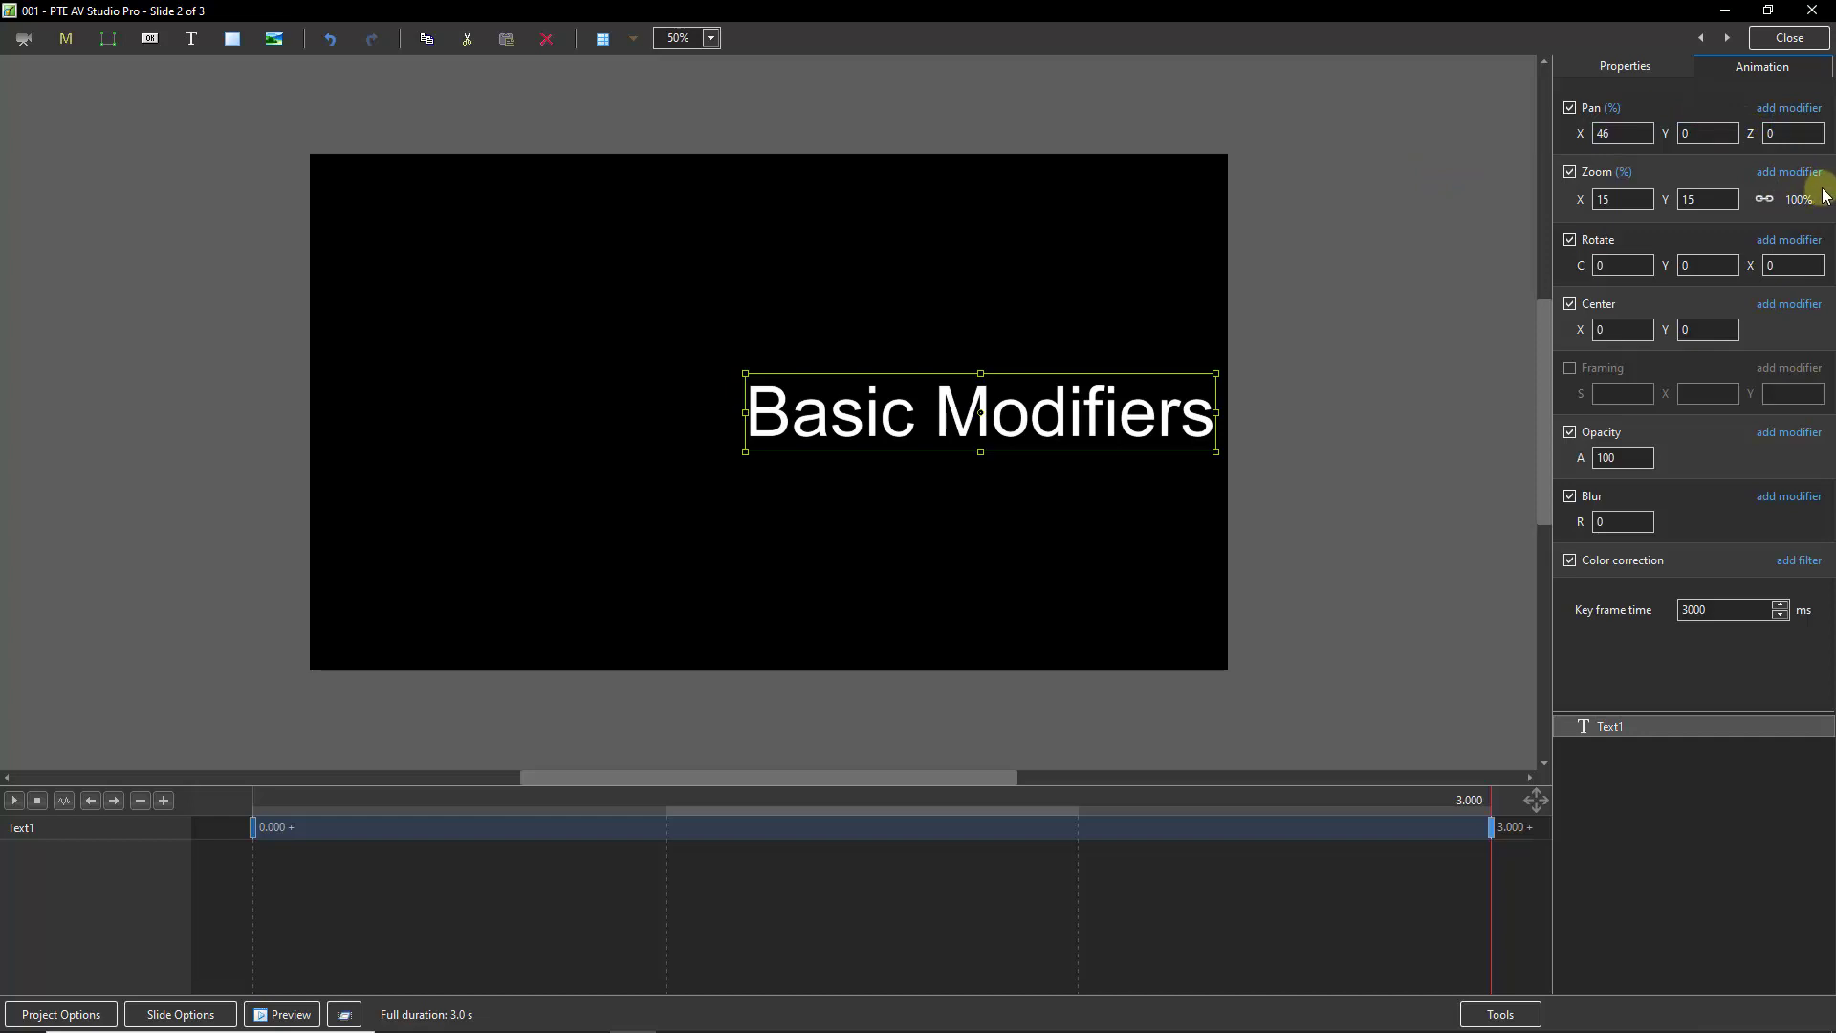
left_click(1784, 109)
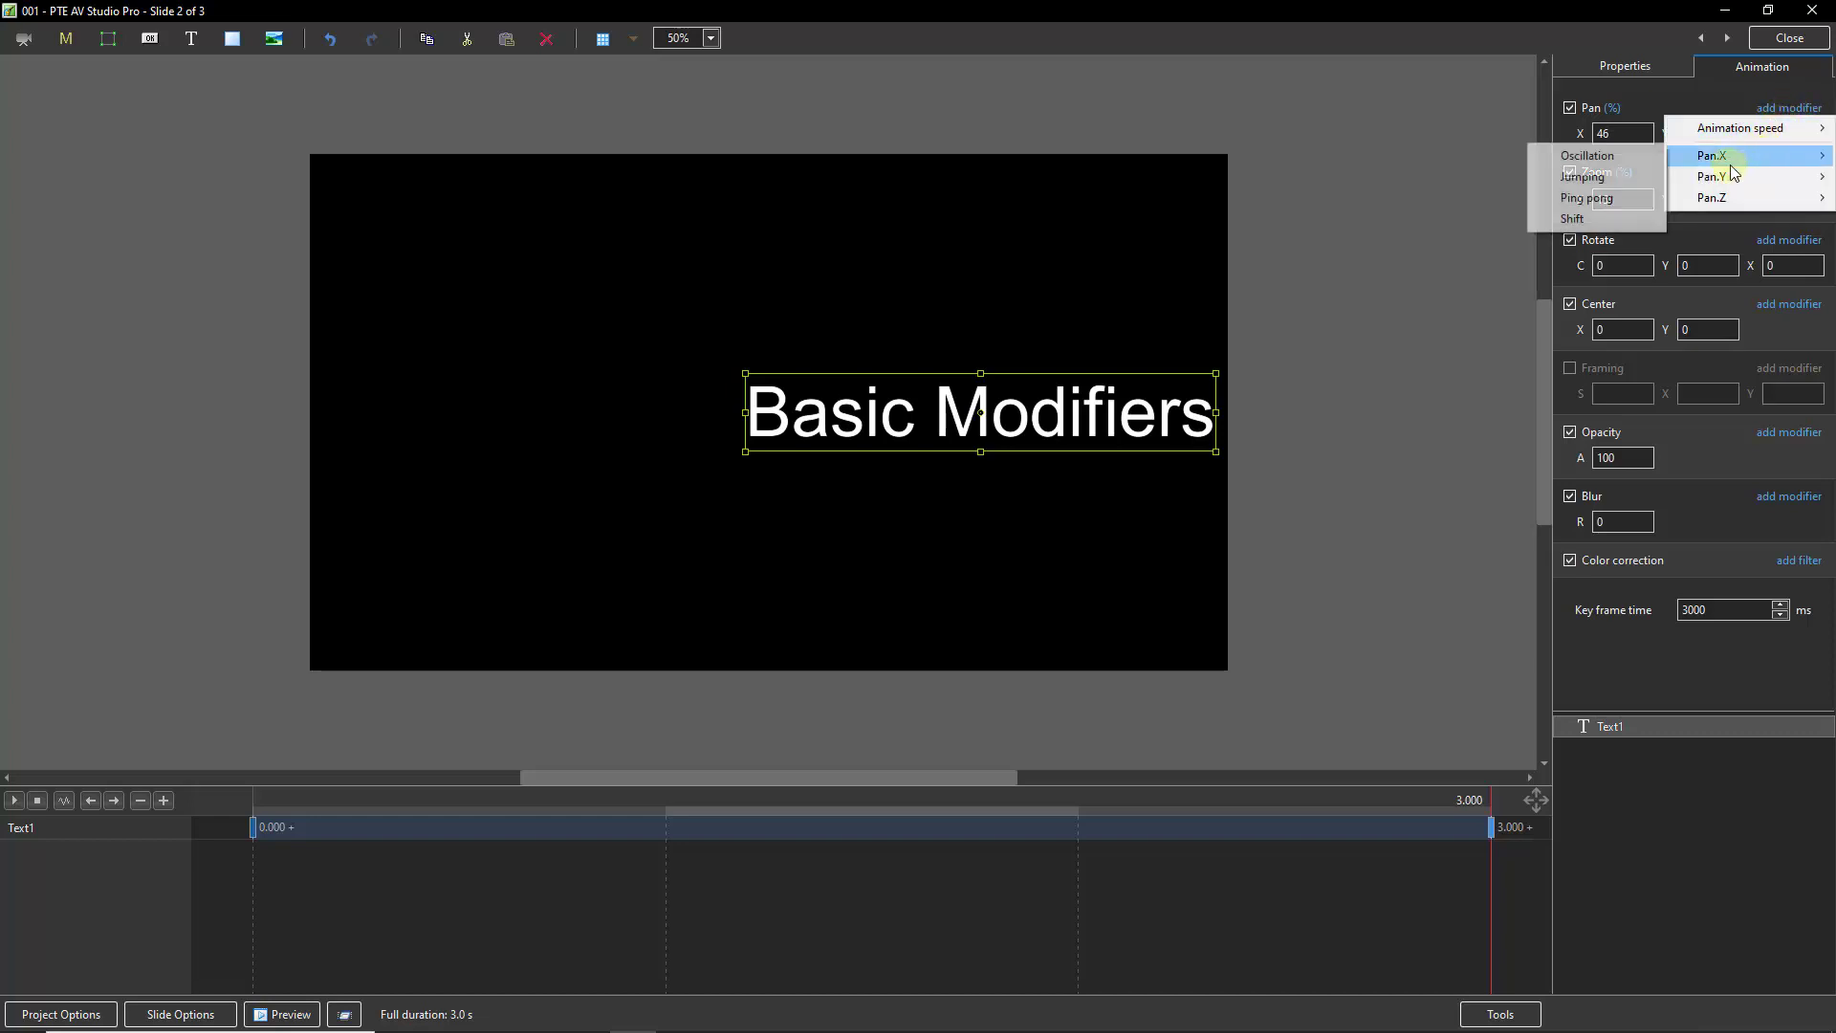
mouse_move(1725, 180)
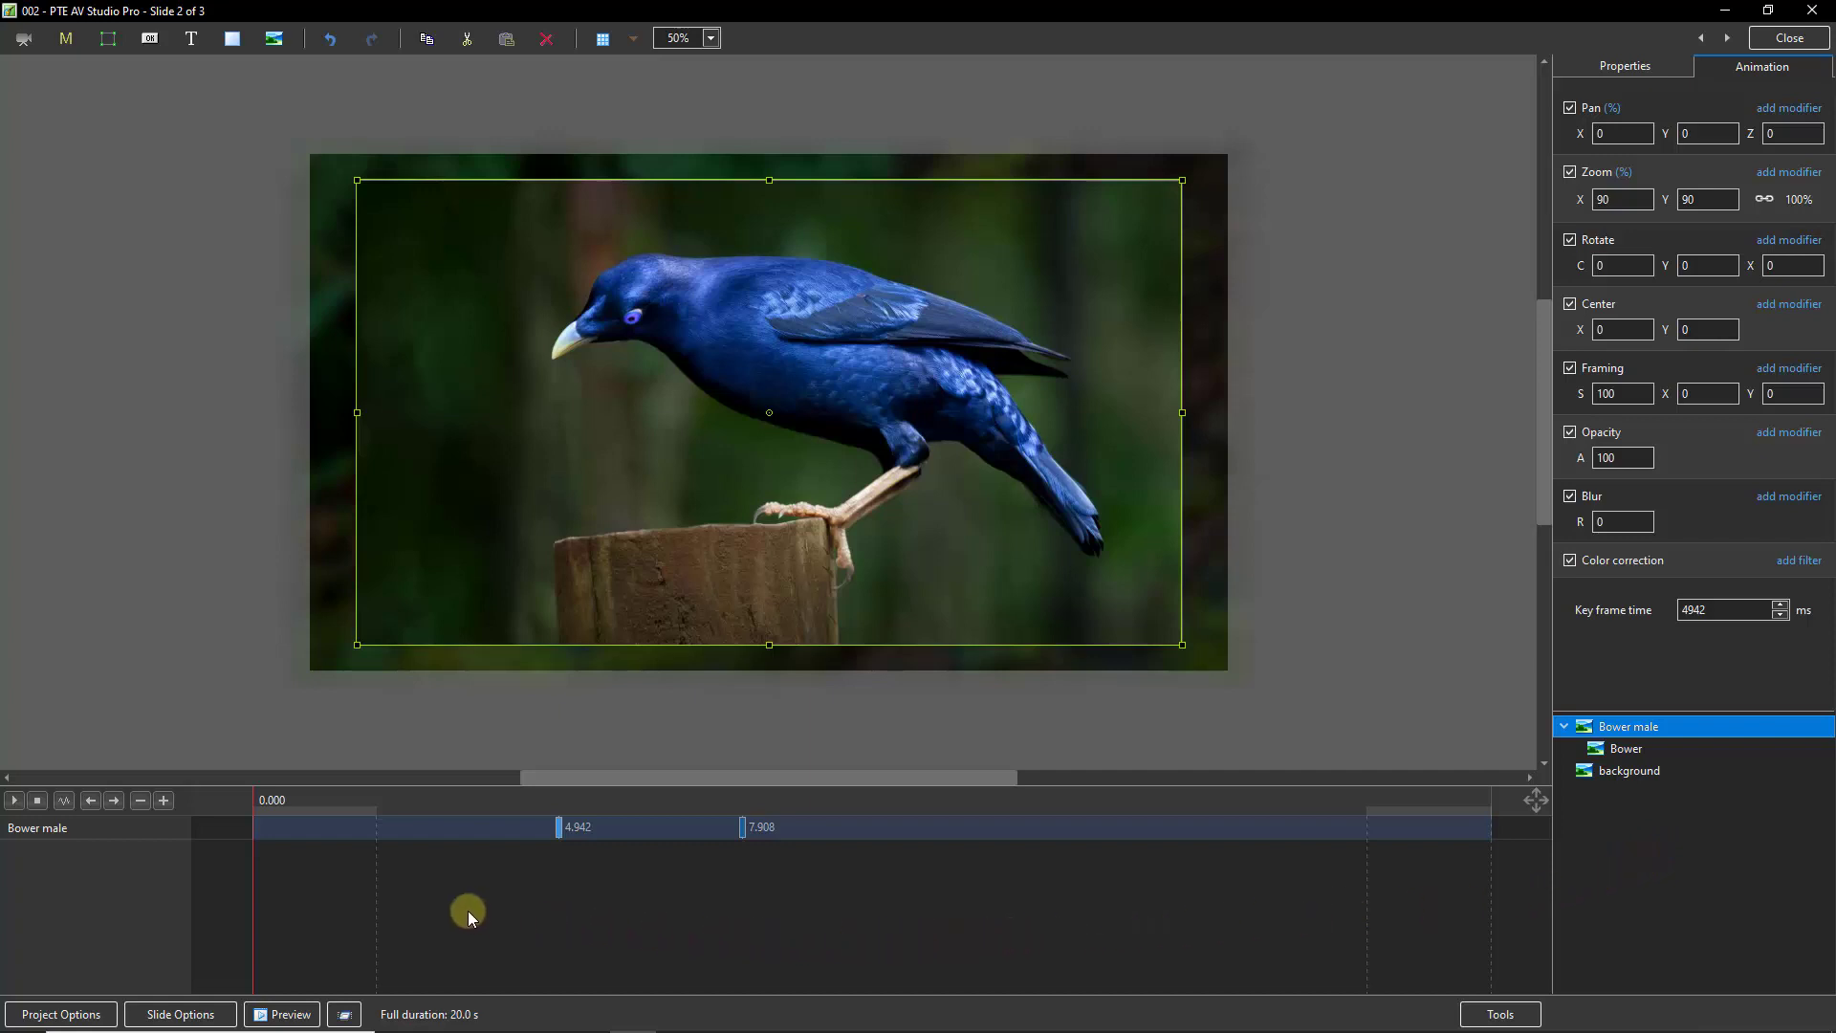
Play the bird slide and examine the Bower male flip between its key frames at 4.942 s and 7.908 s.
left_click(14, 799)
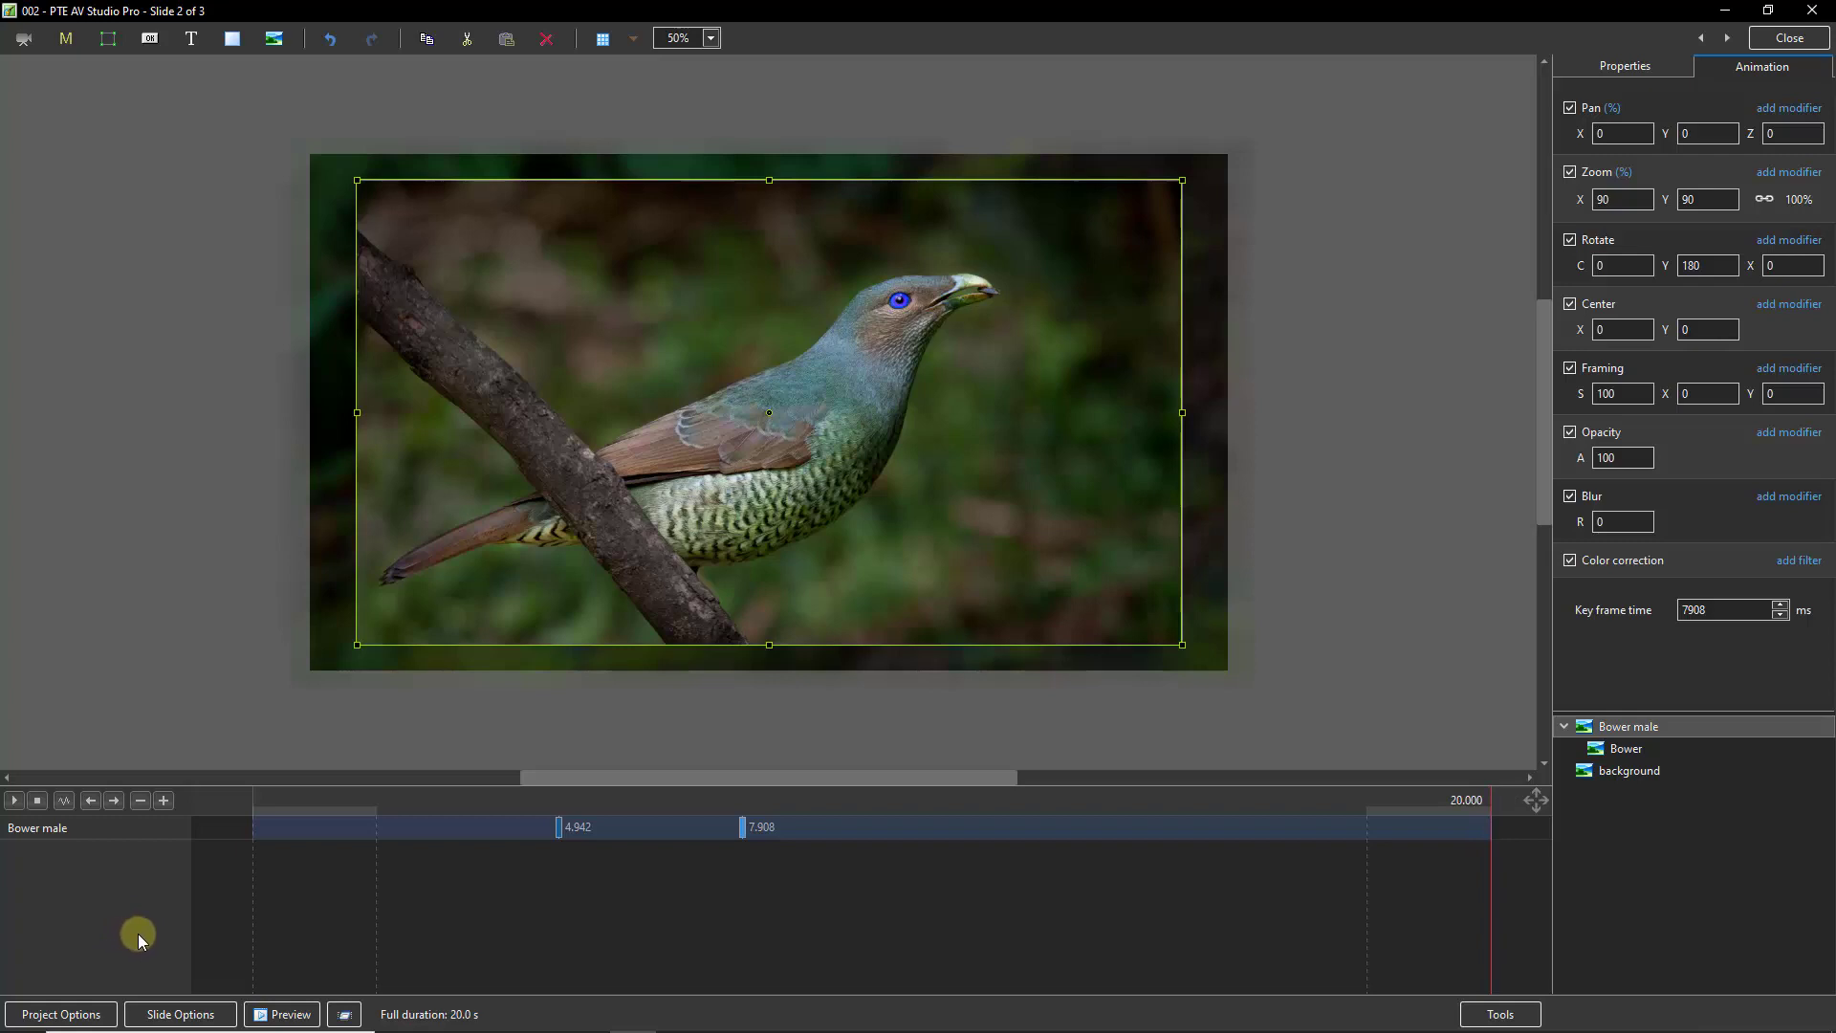
left_click(548, 847)
key("space")
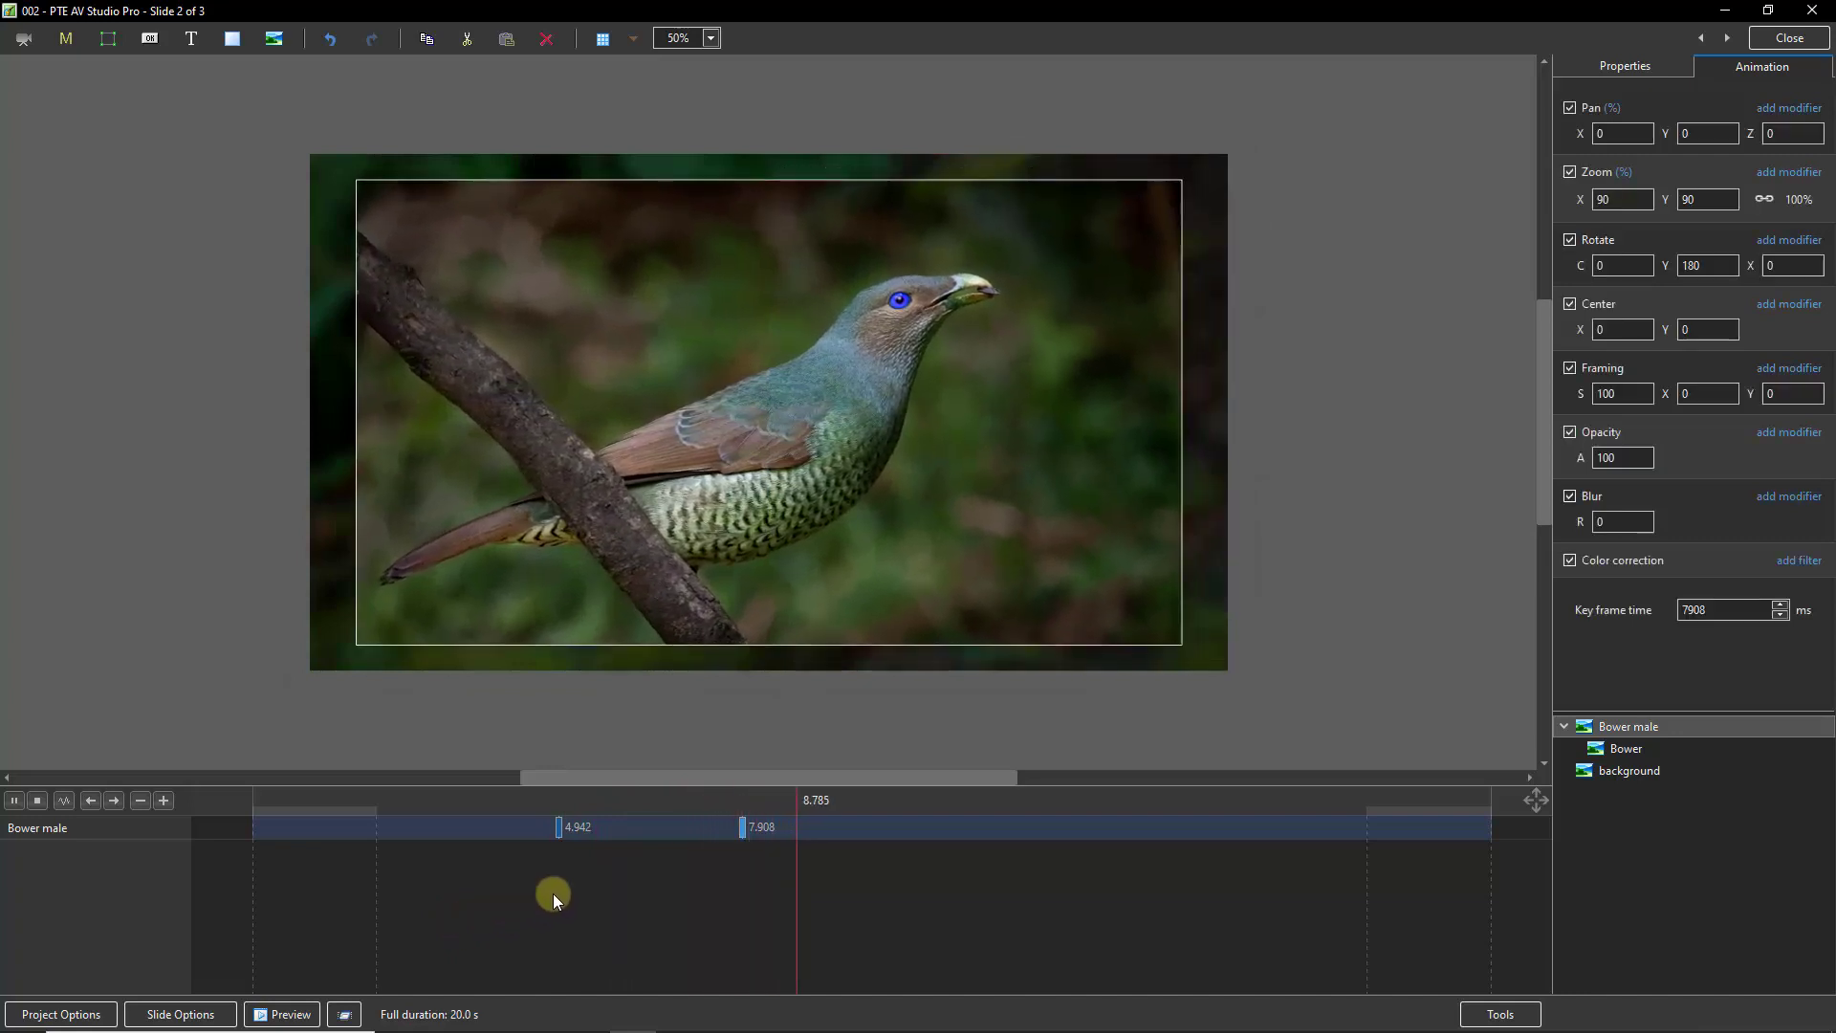
key("space")
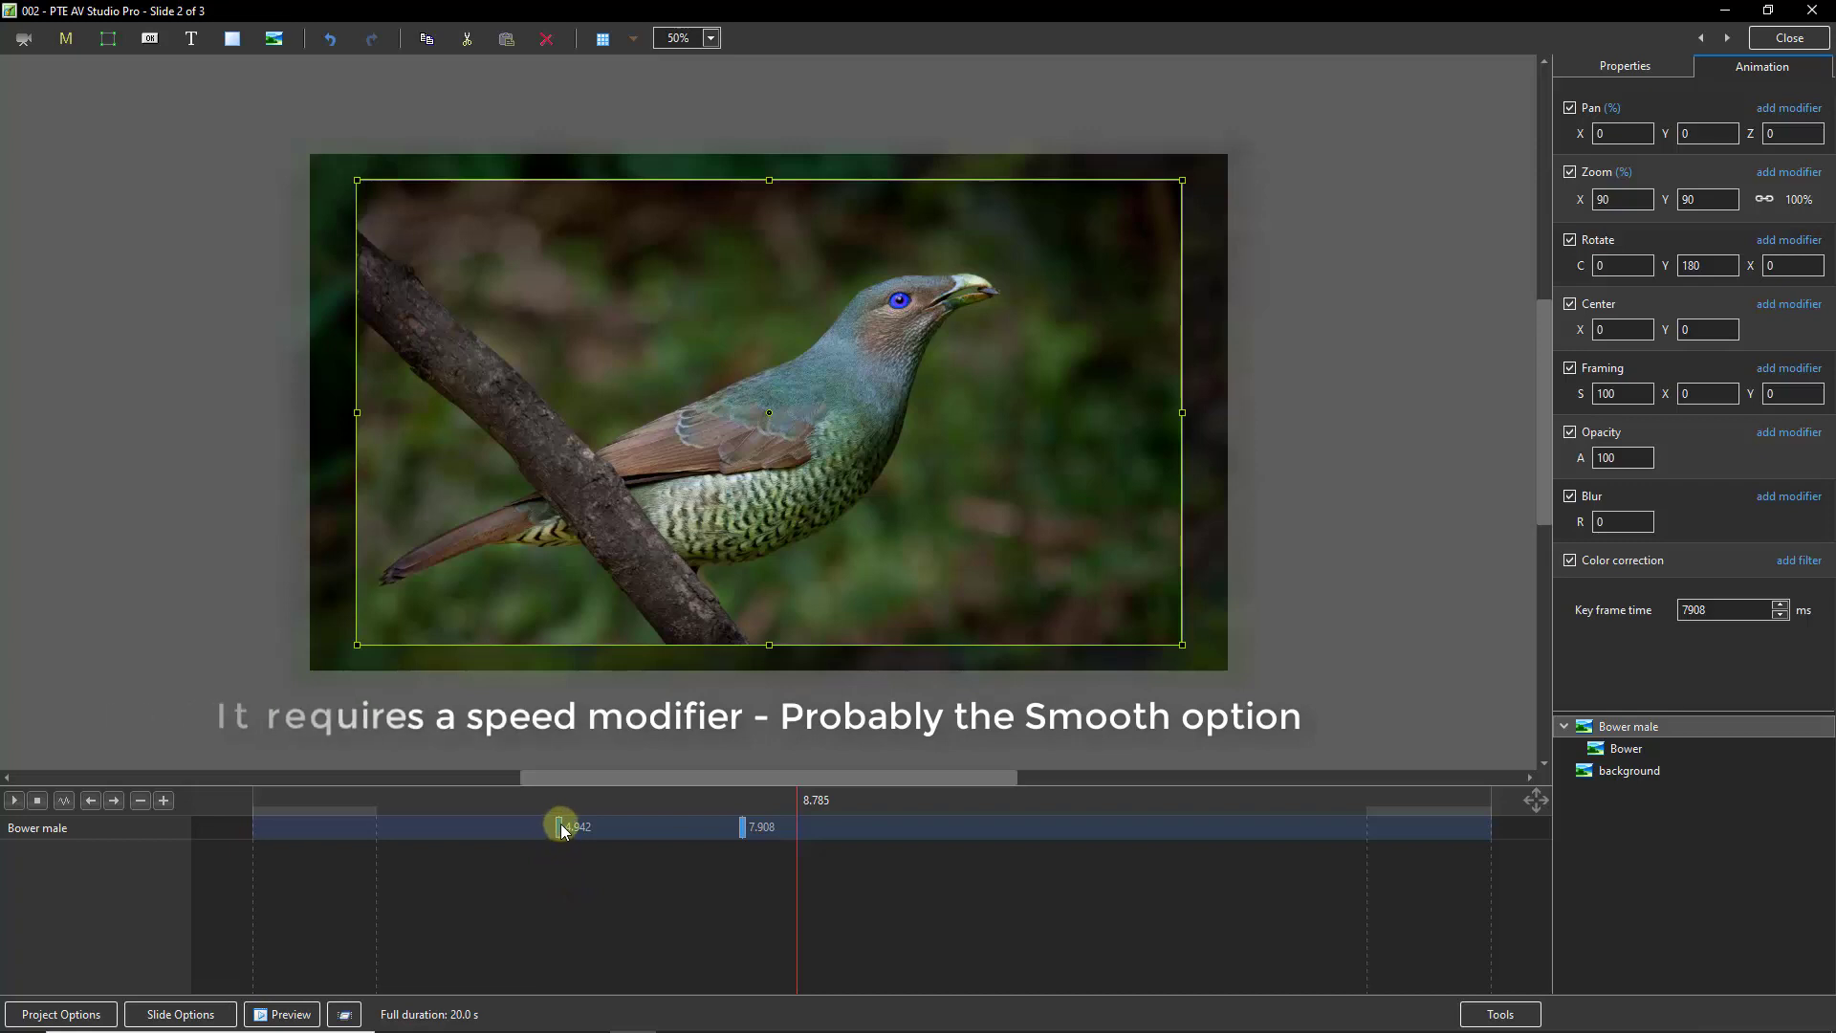
left_click(557, 845)
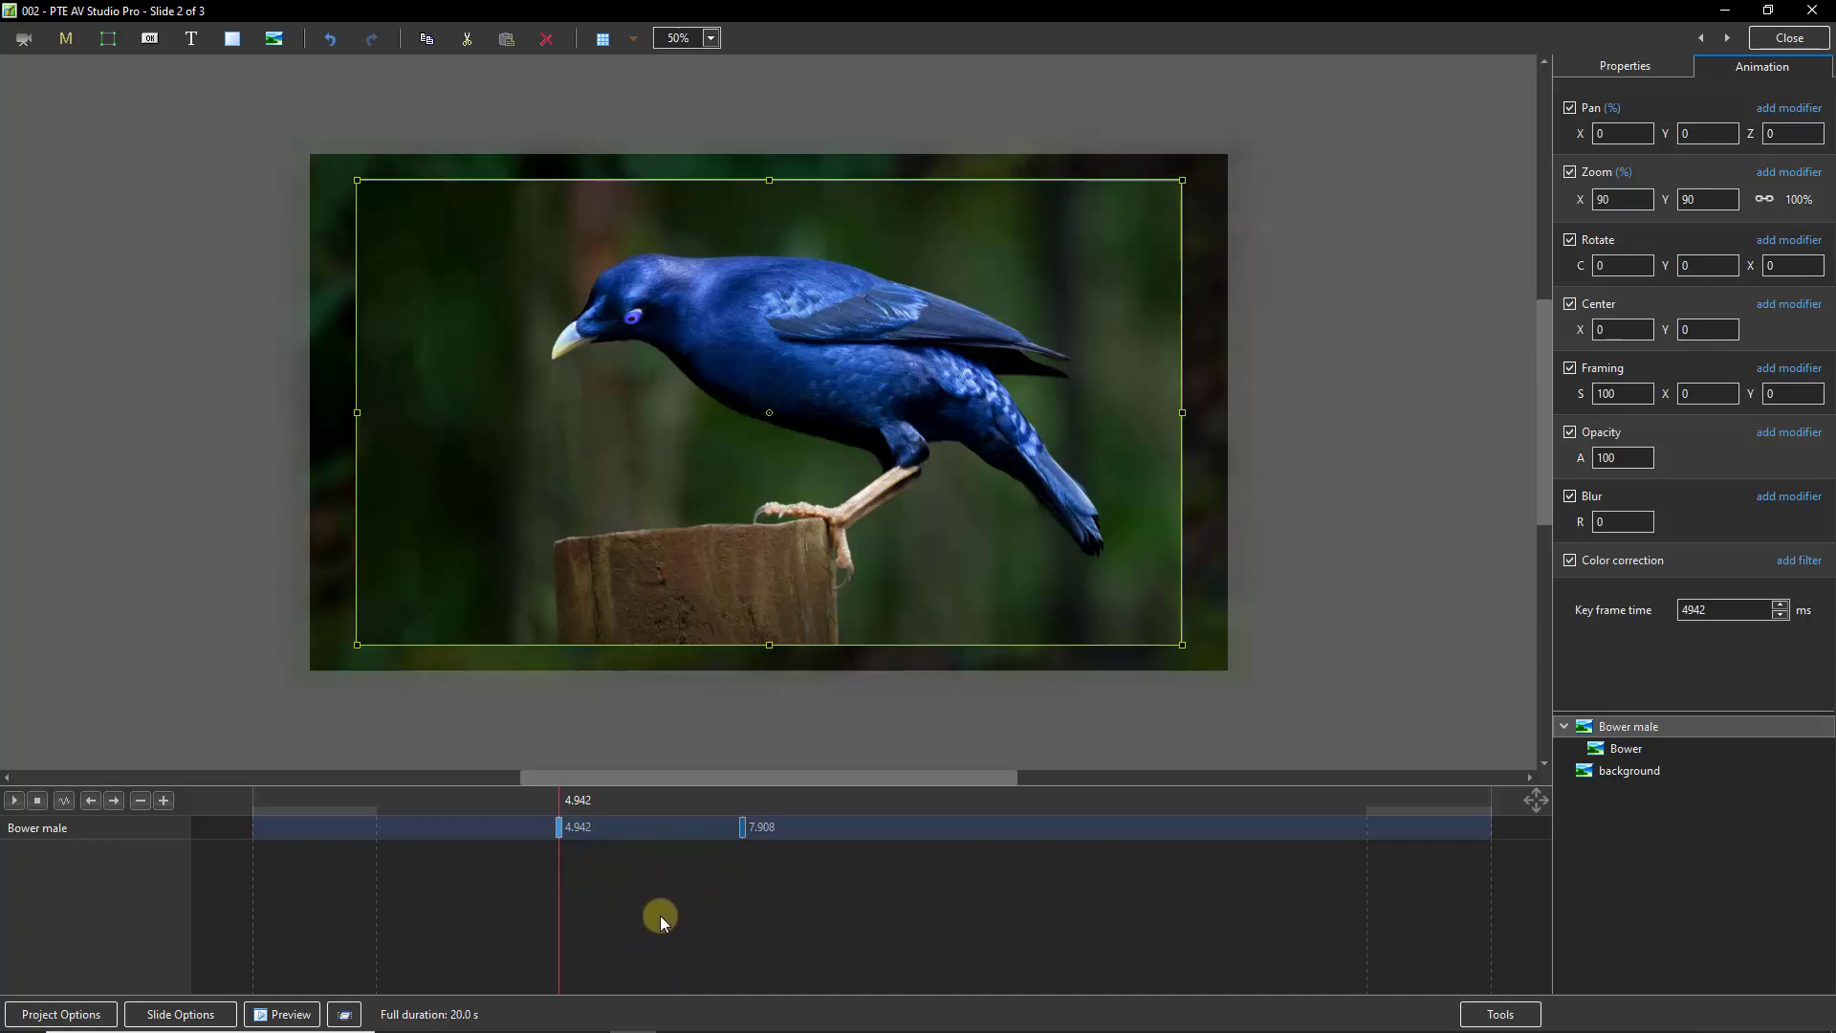
left_click(744, 826)
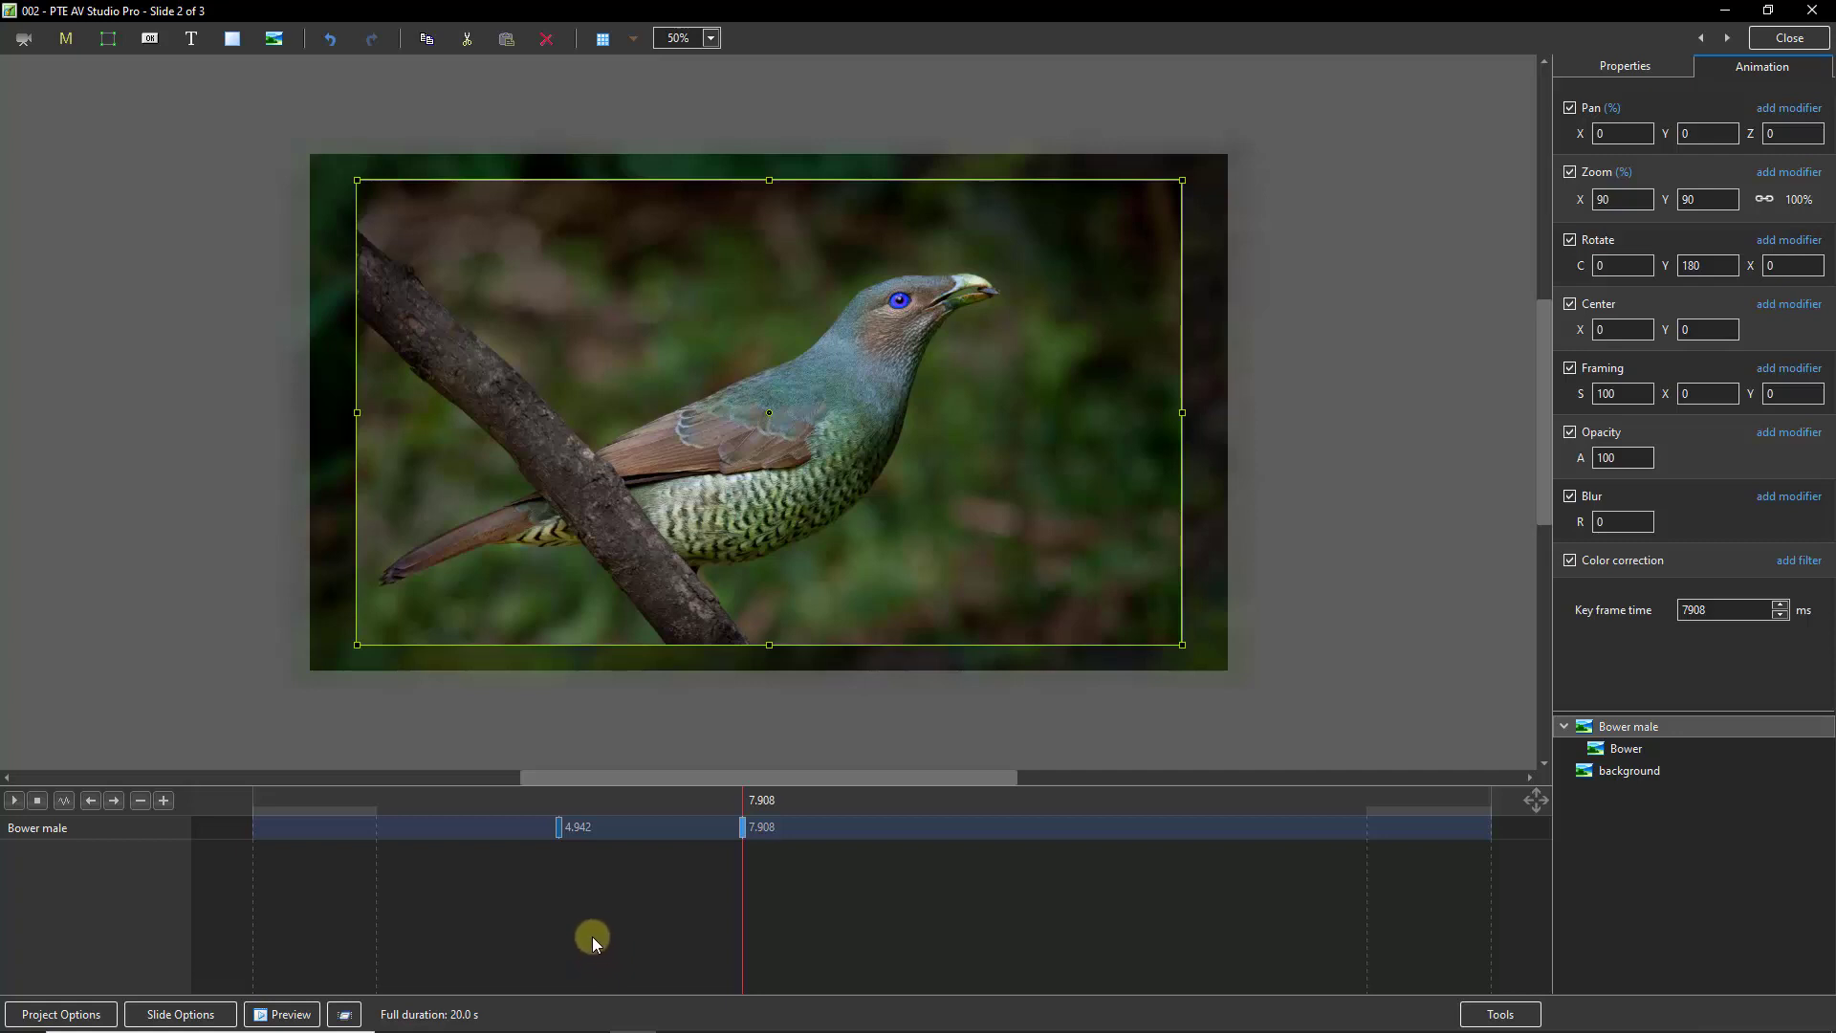
Add a Smooth animation speed modifier to Bower male's Rotate at the 4.942 s key frame and play the flip.
left_click(560, 827)
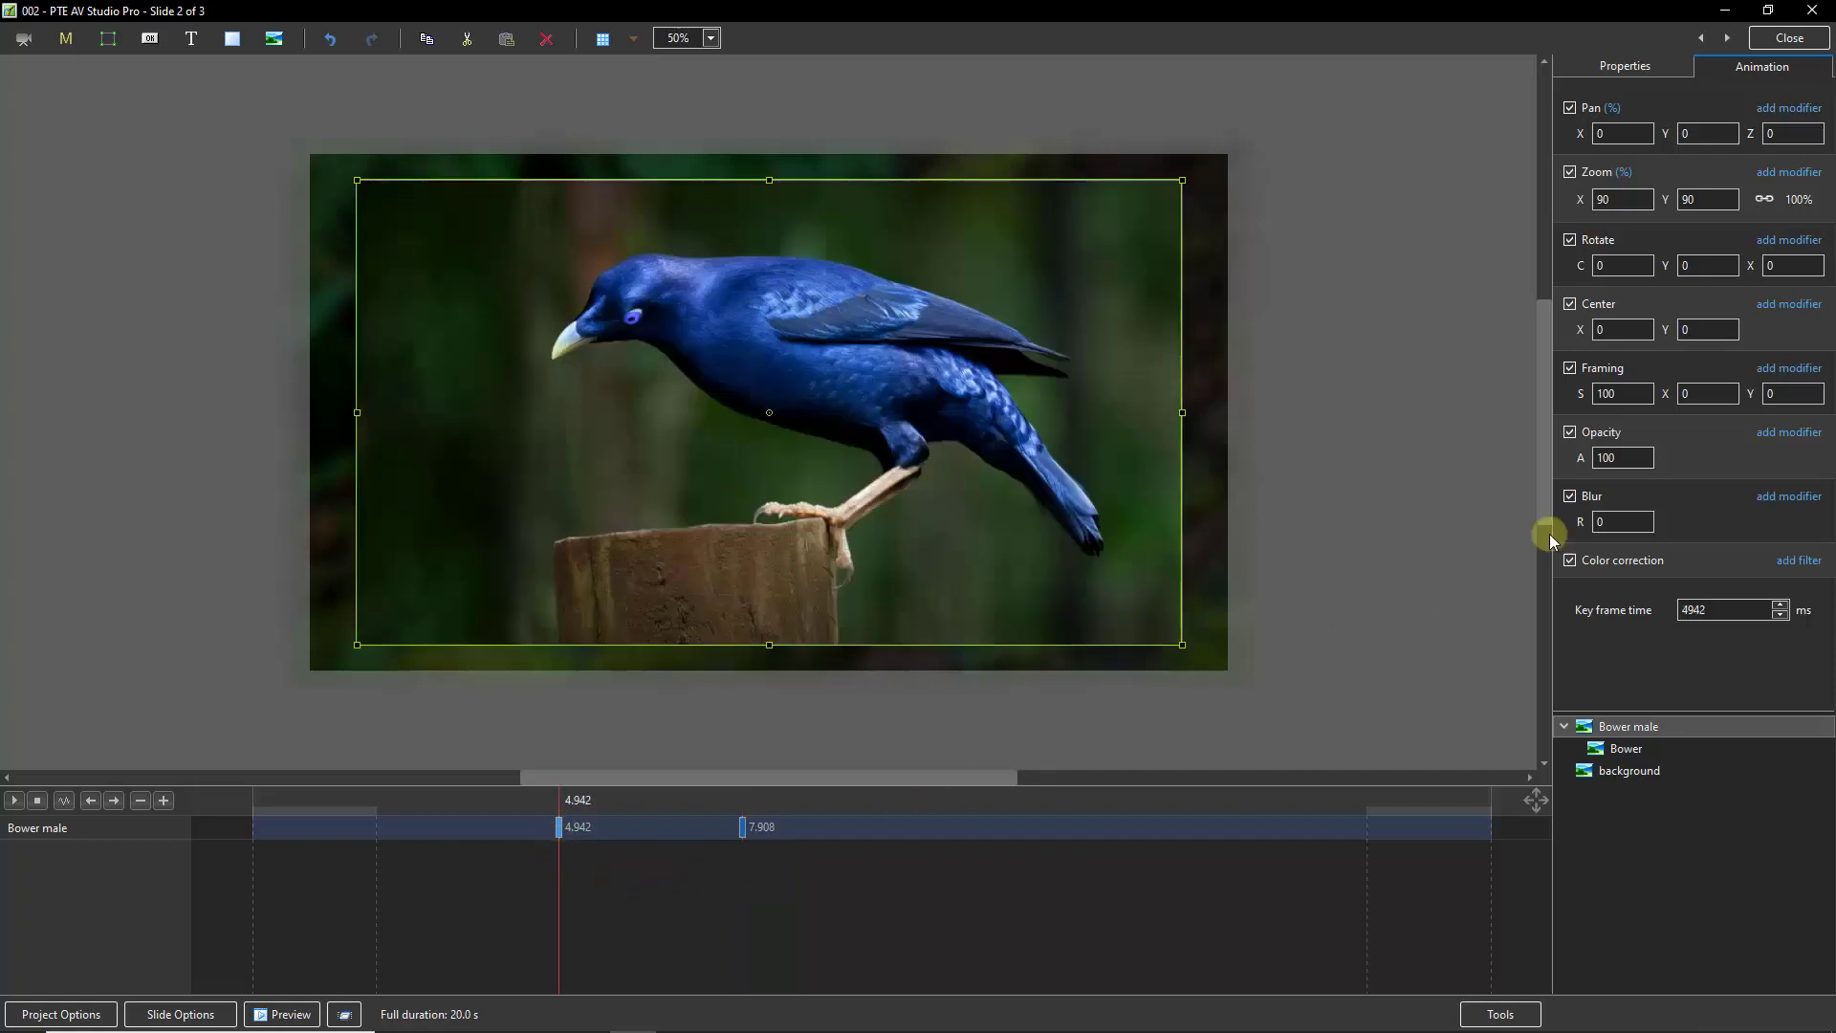
left_click(1794, 243)
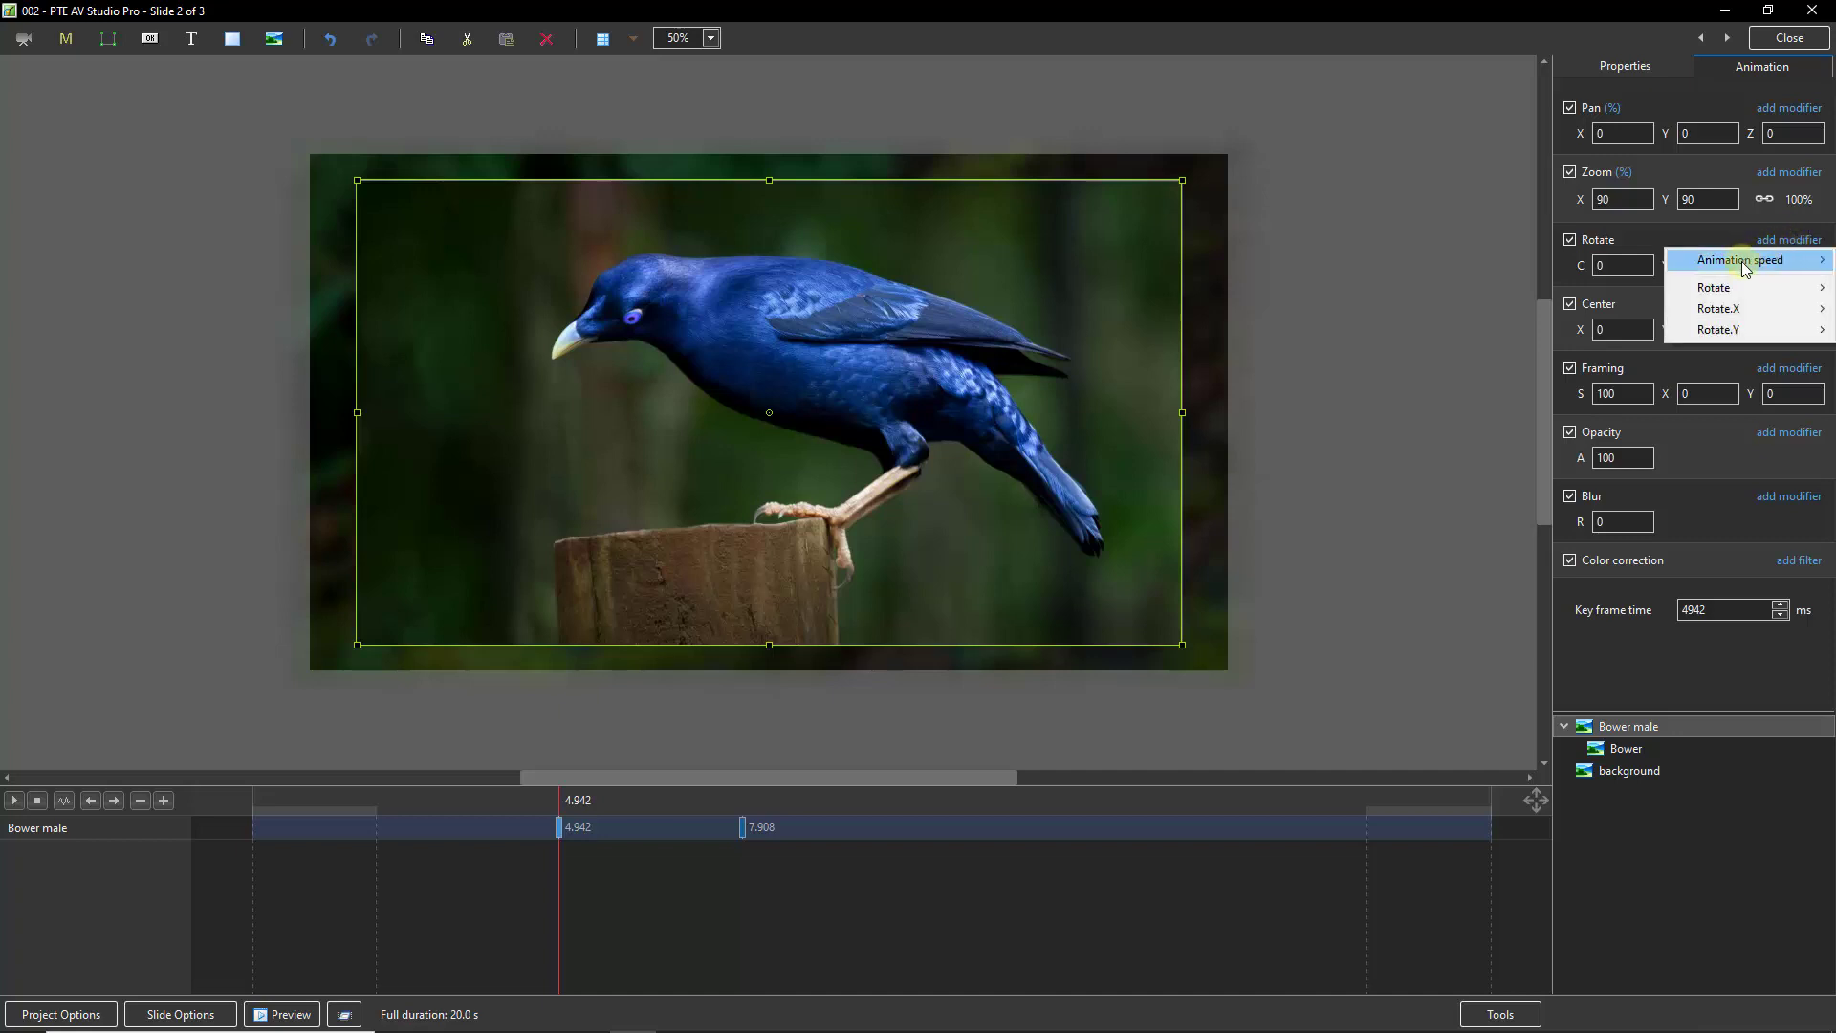
mouse_move(1746, 267)
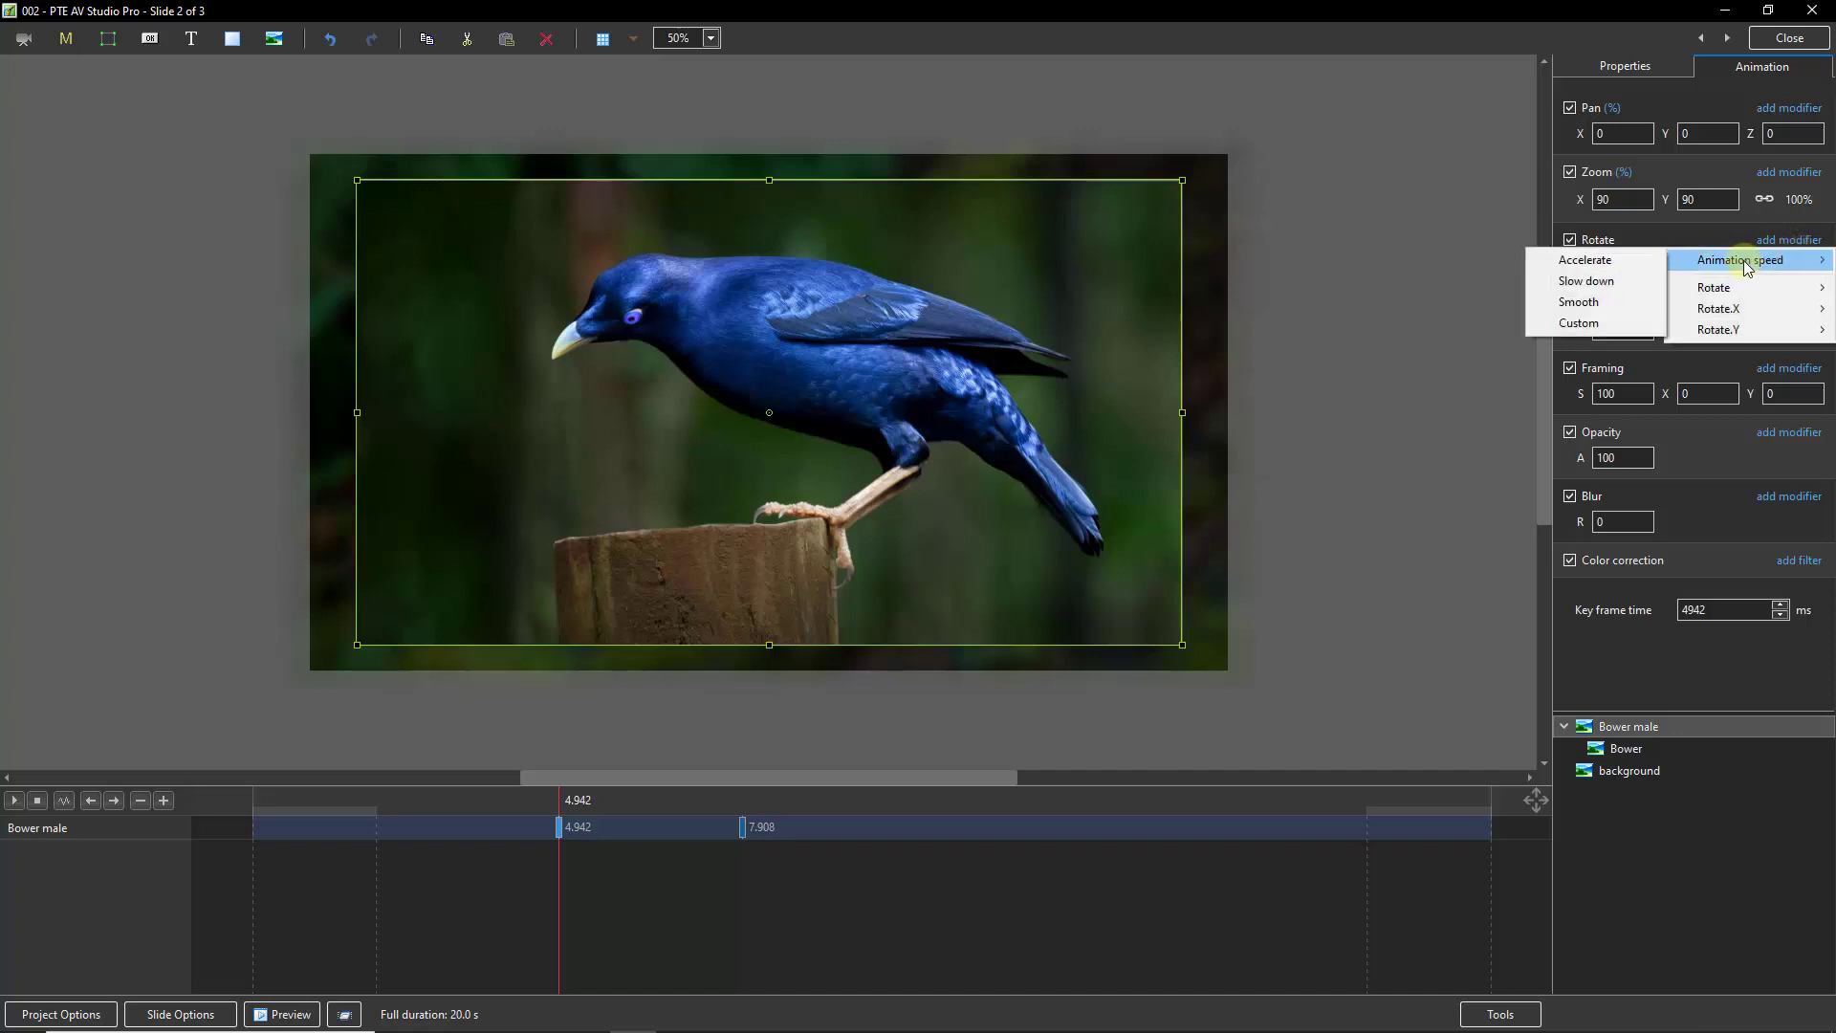
left_click(1580, 304)
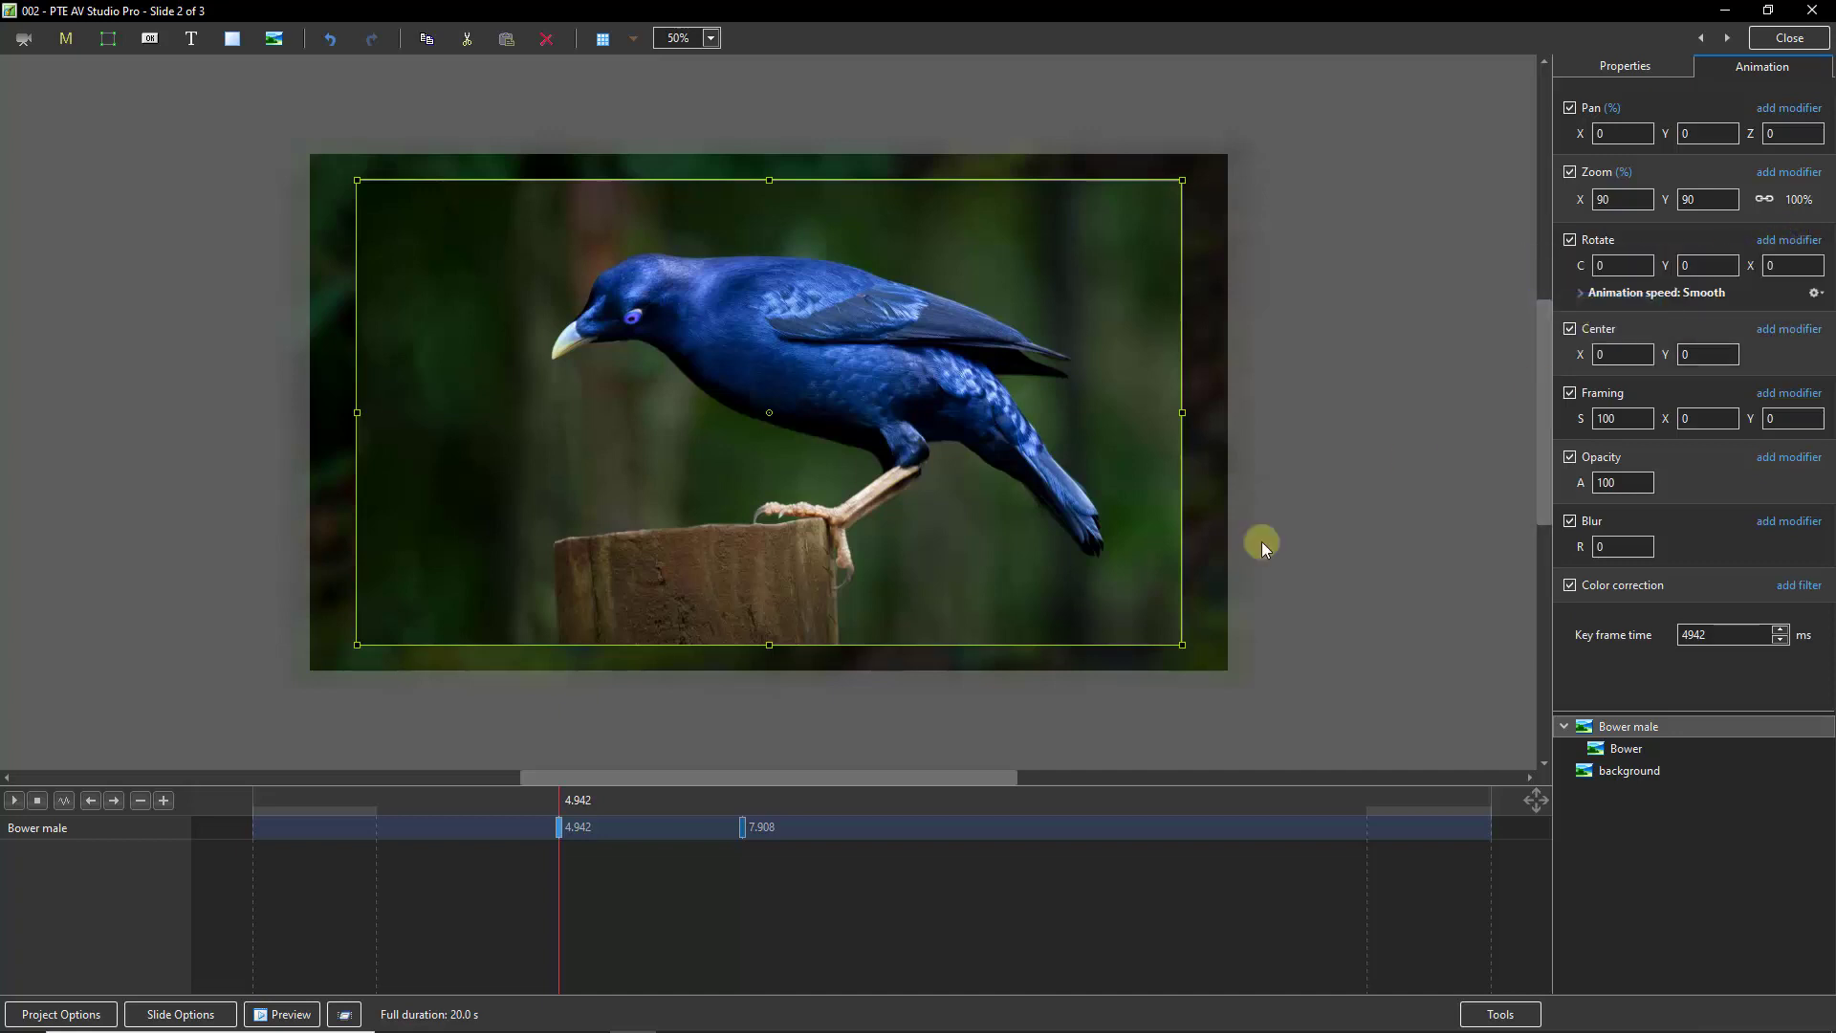
left_click(548, 870)
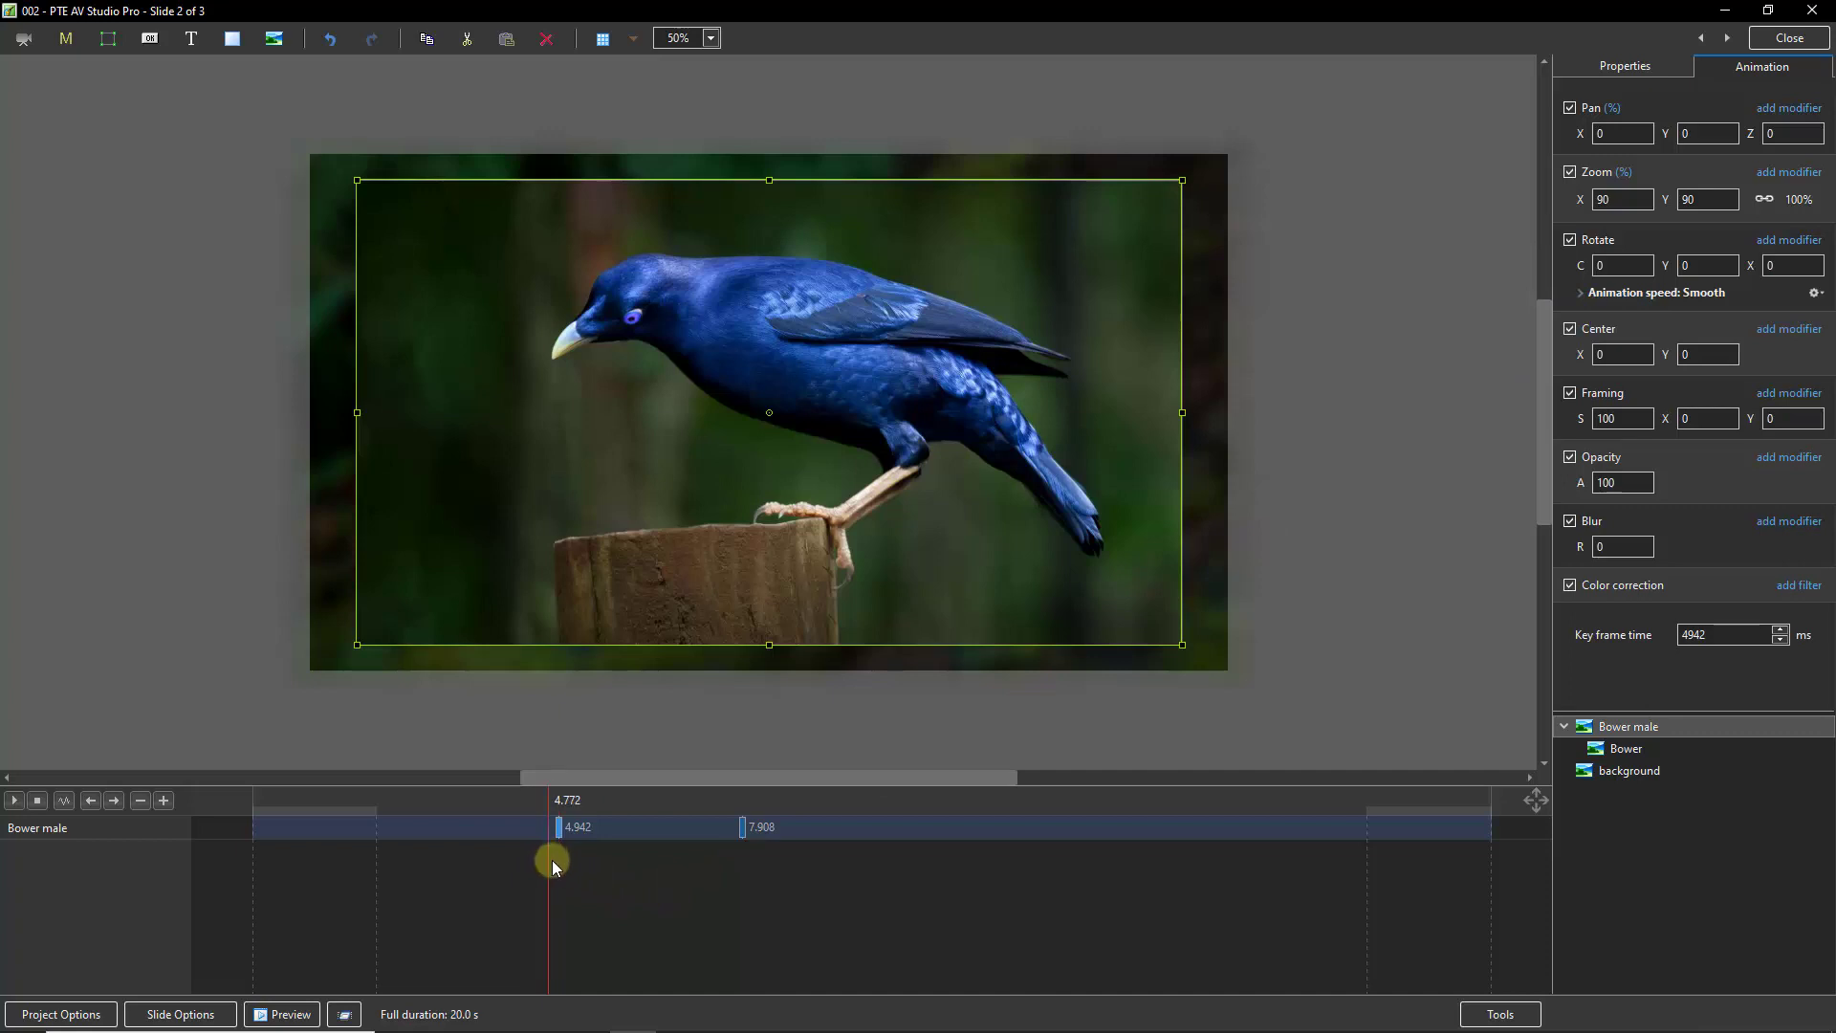
left_click(15, 806)
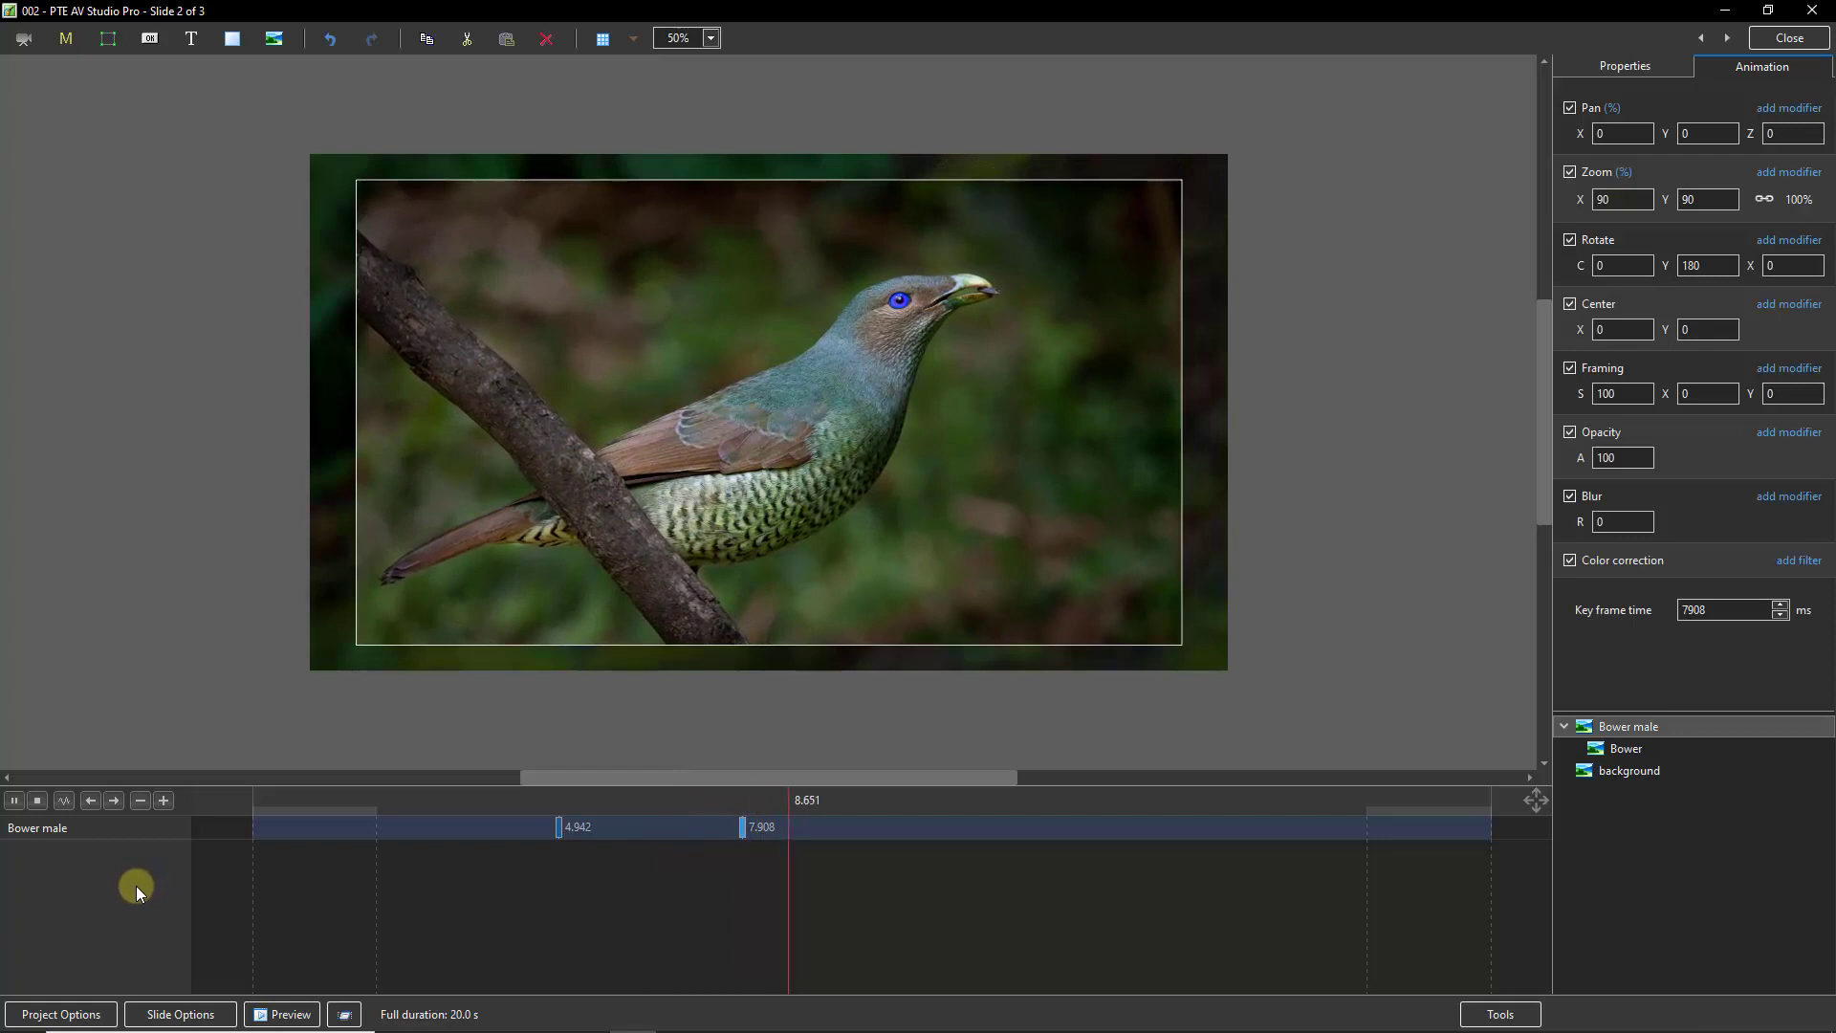
Add a Jumping modifier to Bower male's Pan Z at the 4.942 s key frame with an amplitude of 250.
left_click(561, 828)
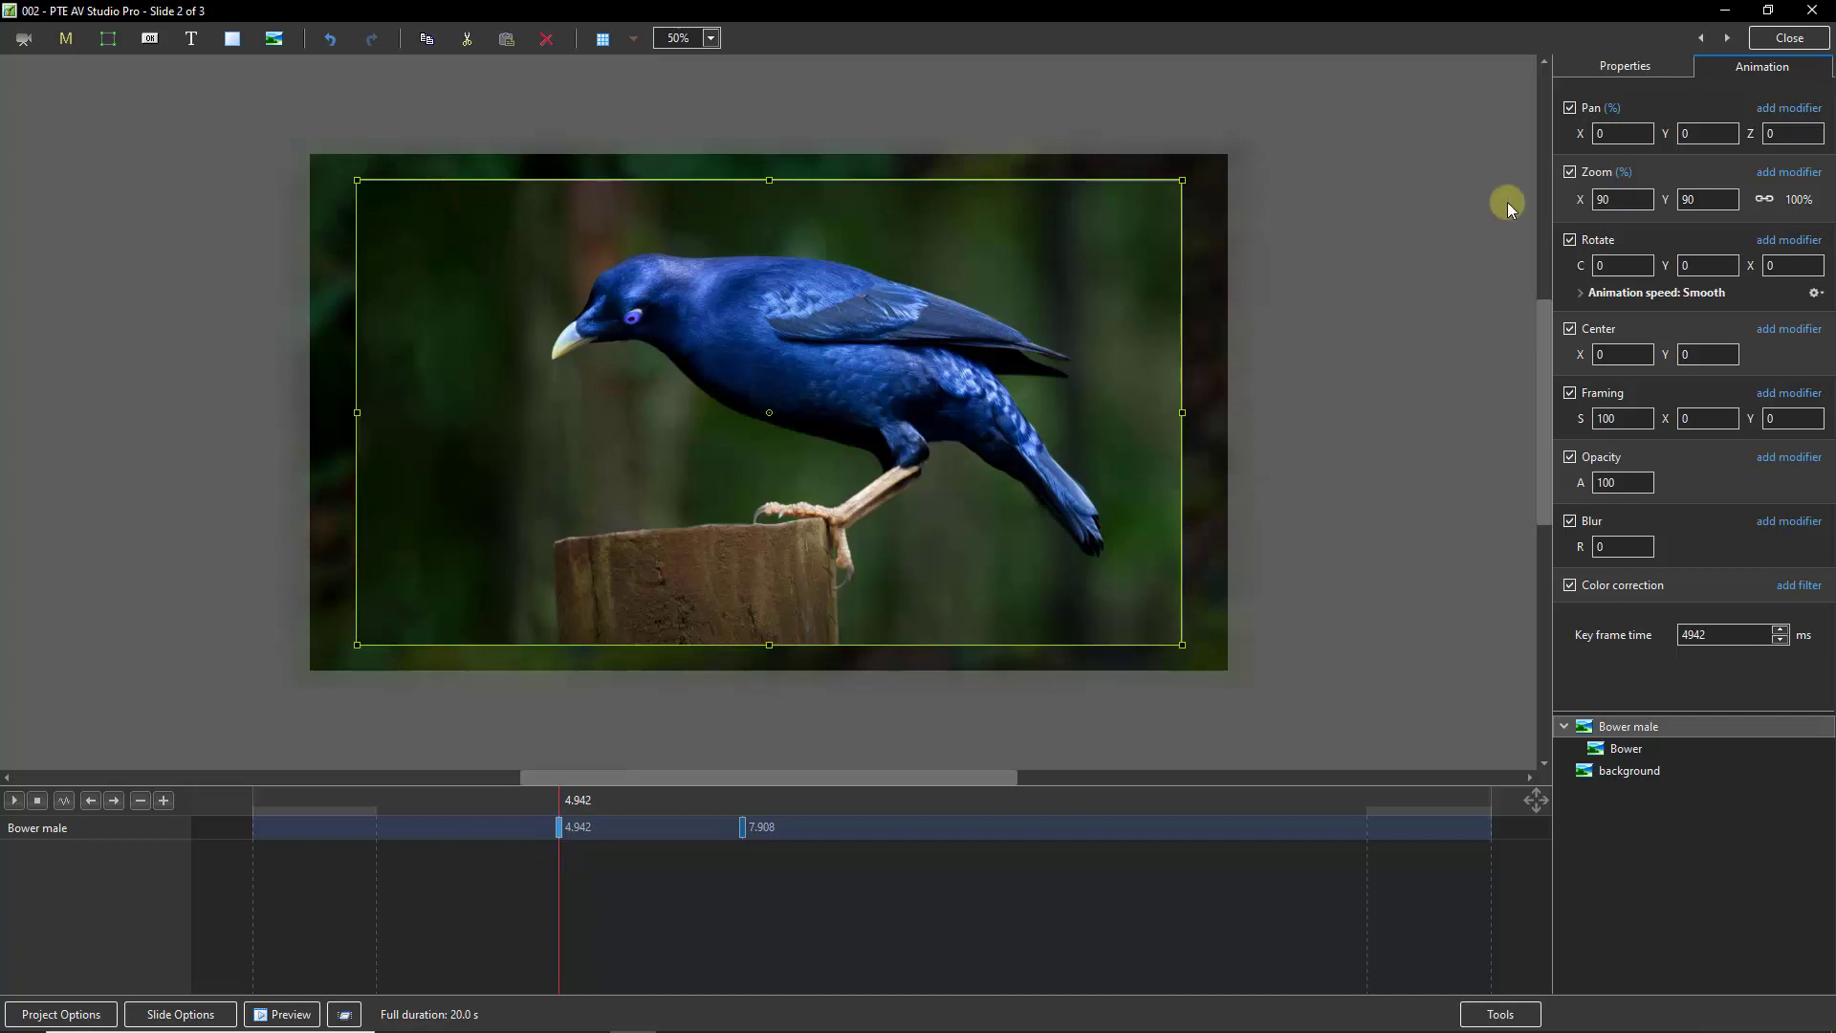
left_click(1790, 108)
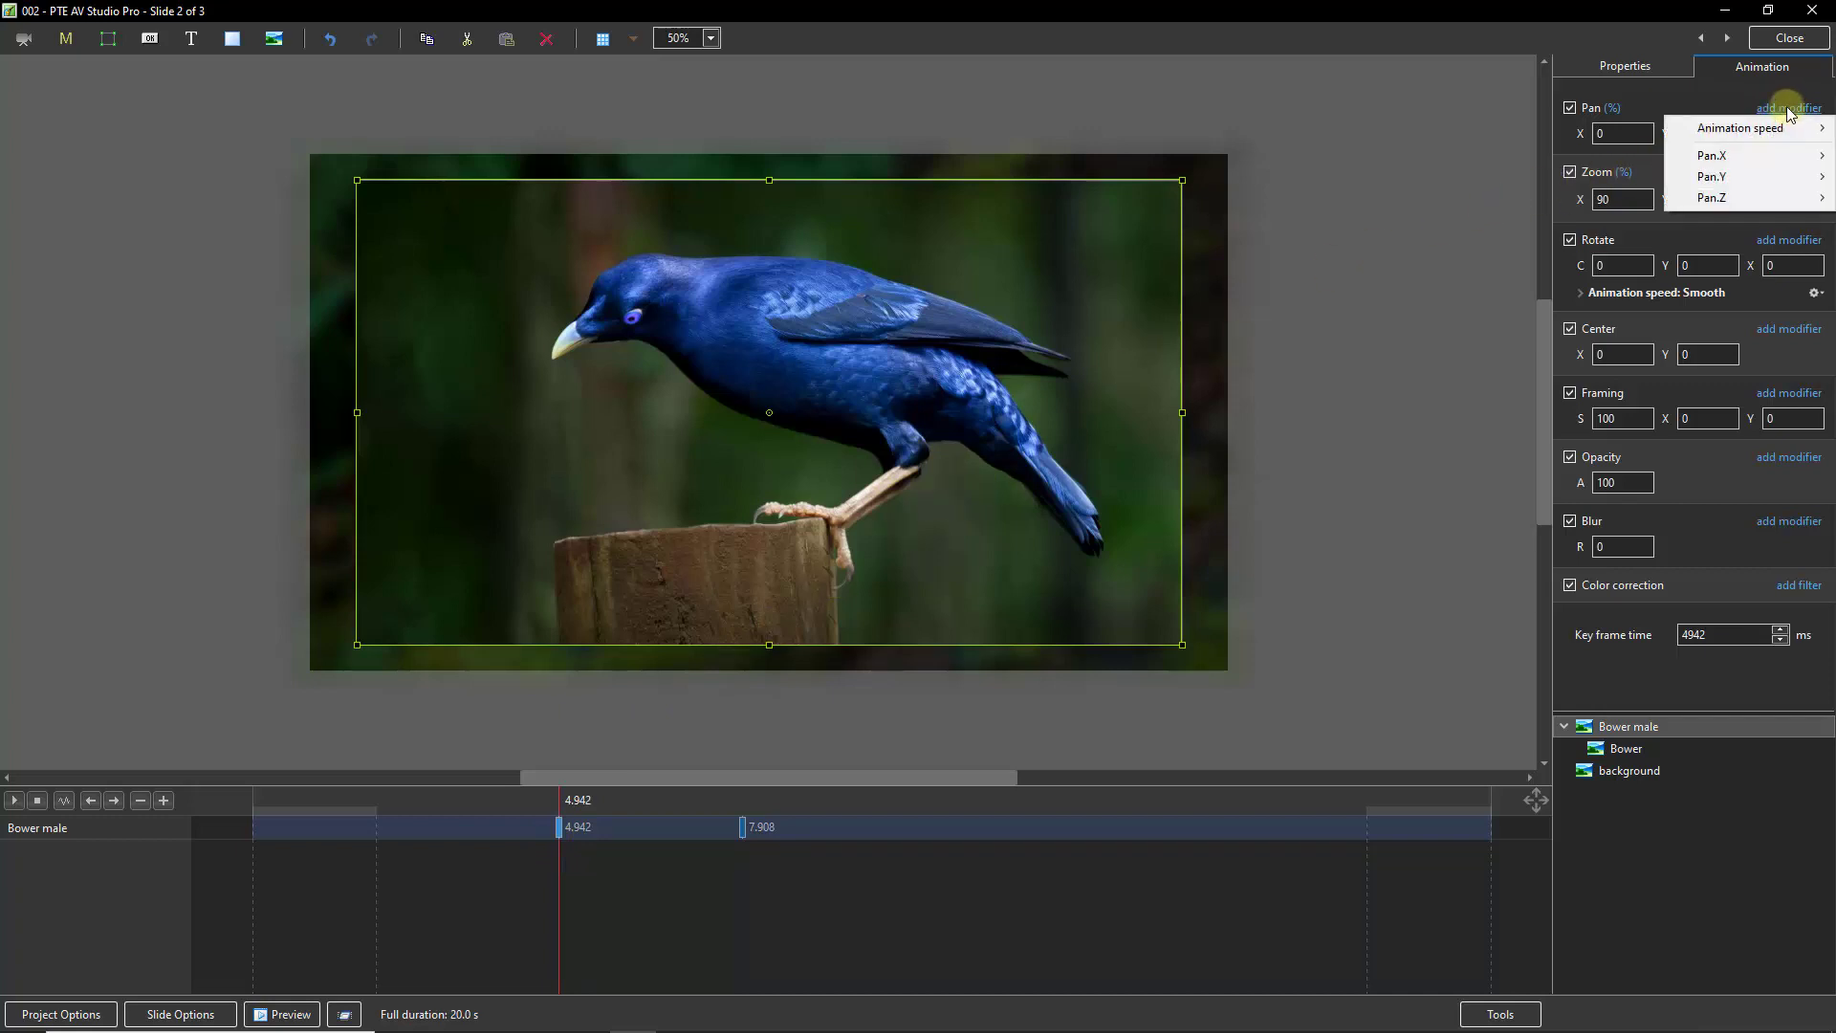
mouse_move(1722, 201)
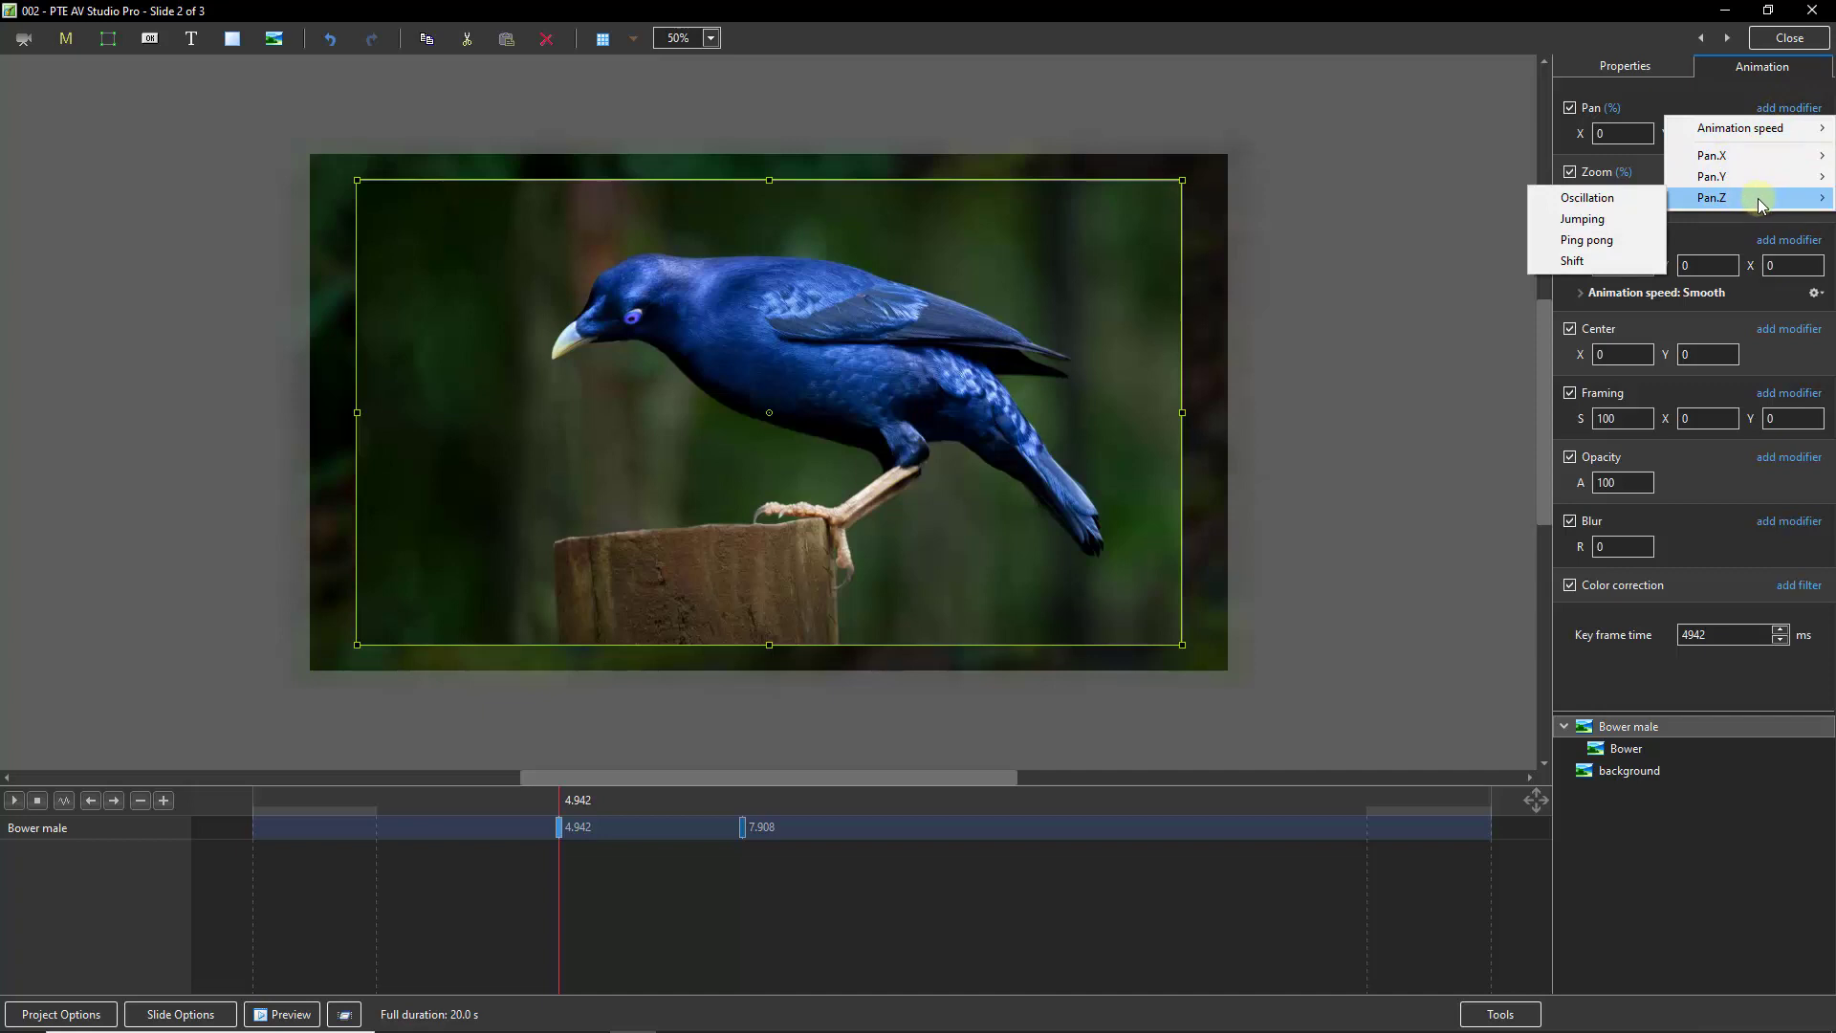
left_click(1579, 221)
left_click(1737, 212)
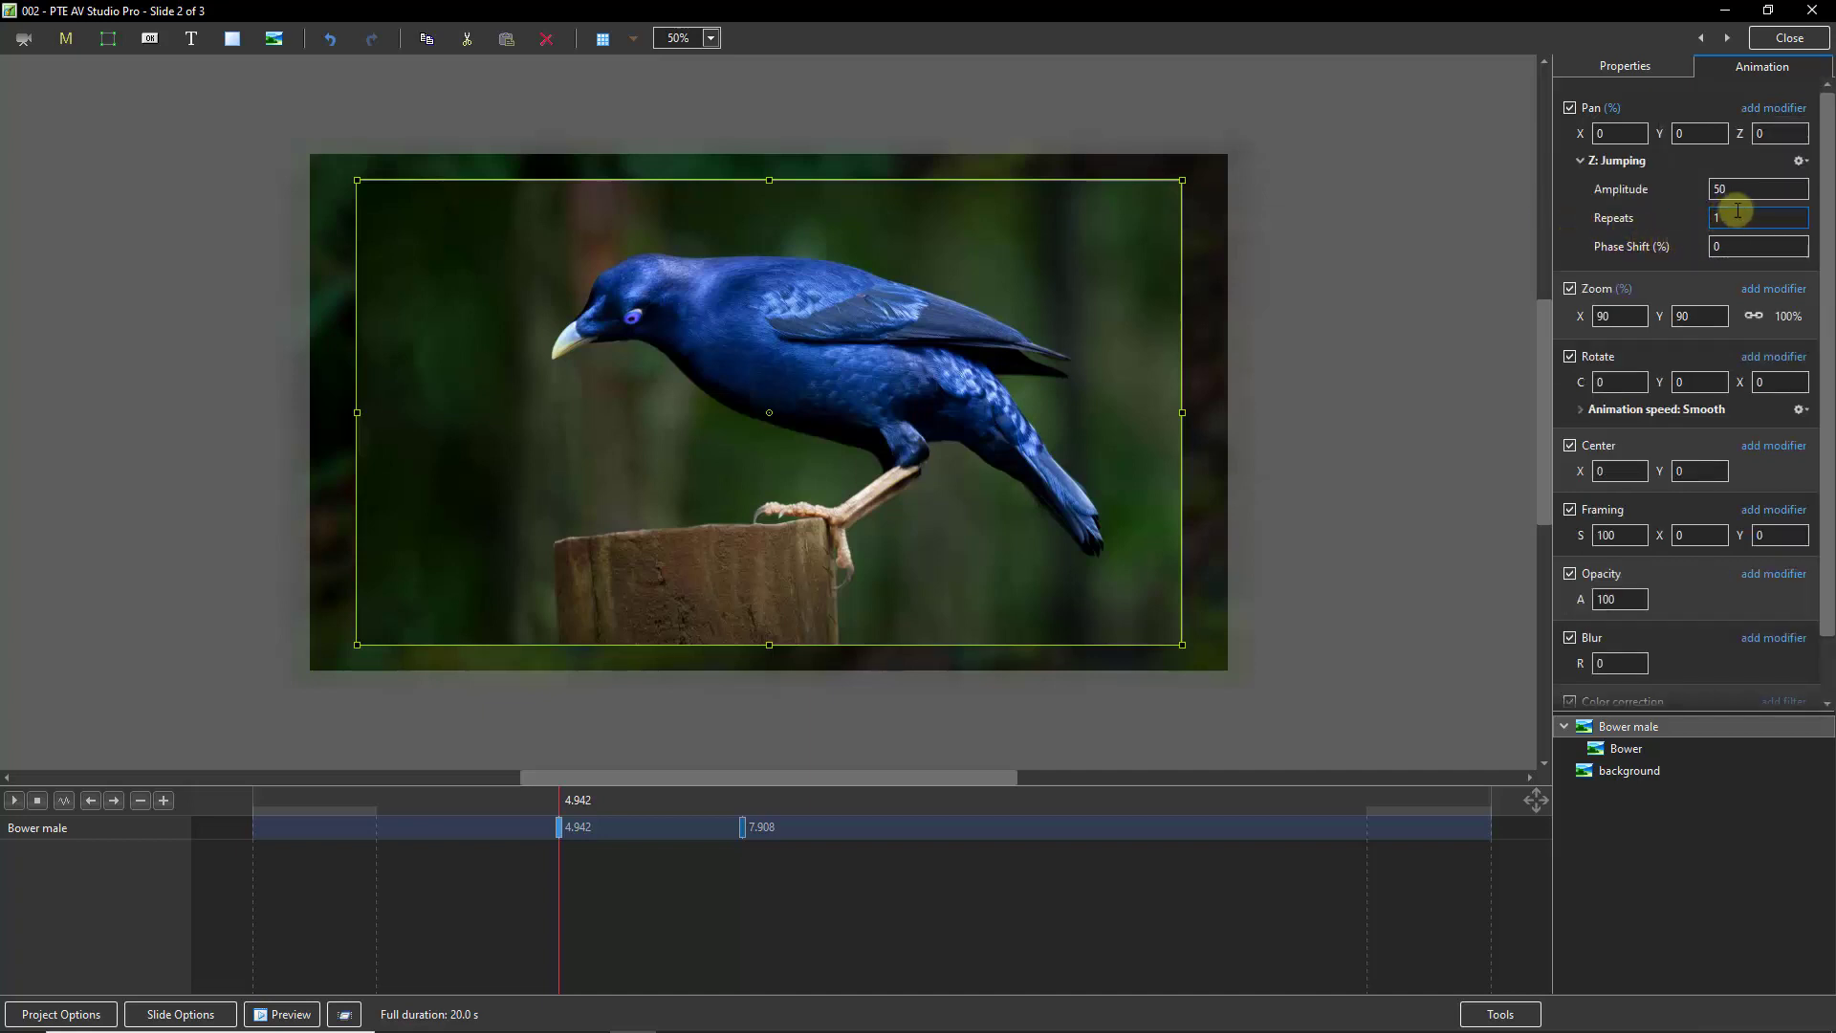
left_click(1733, 188)
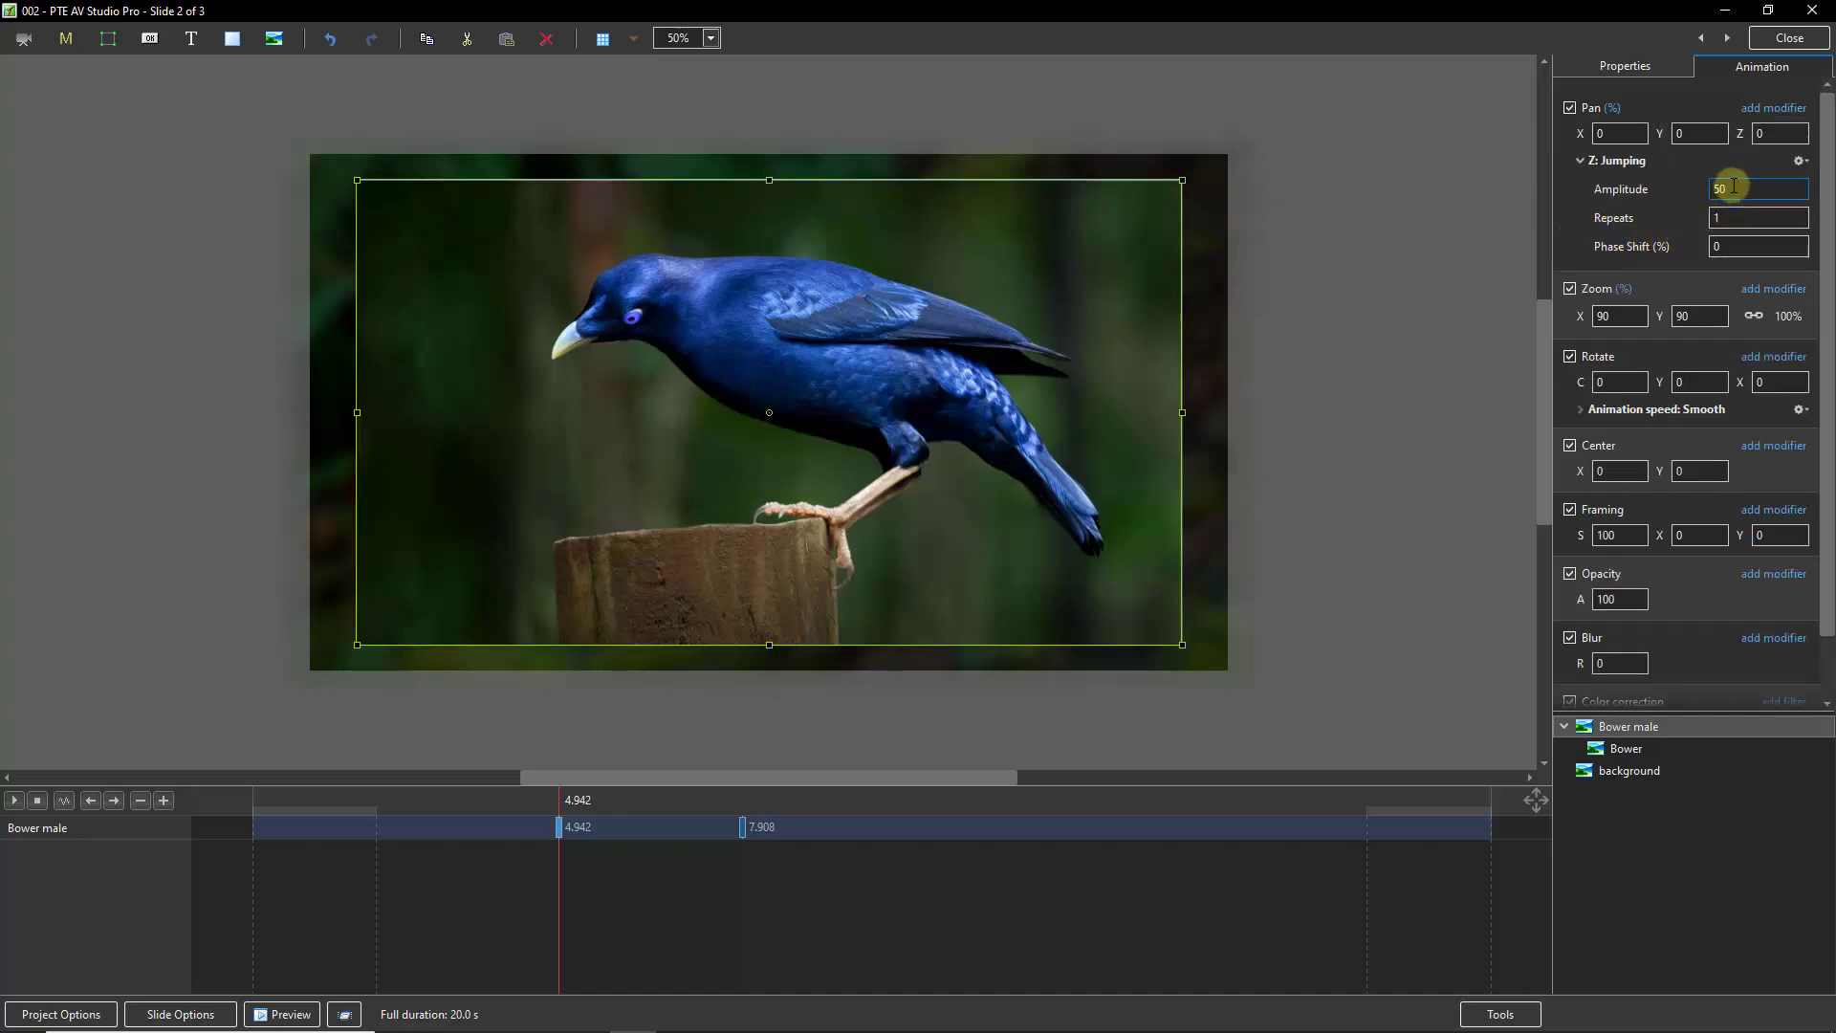
left_click_drag(1733, 189, 1691, 186)
Play the bird slide from the start and replay the flip from just before the first key frame.
left_click(253, 856)
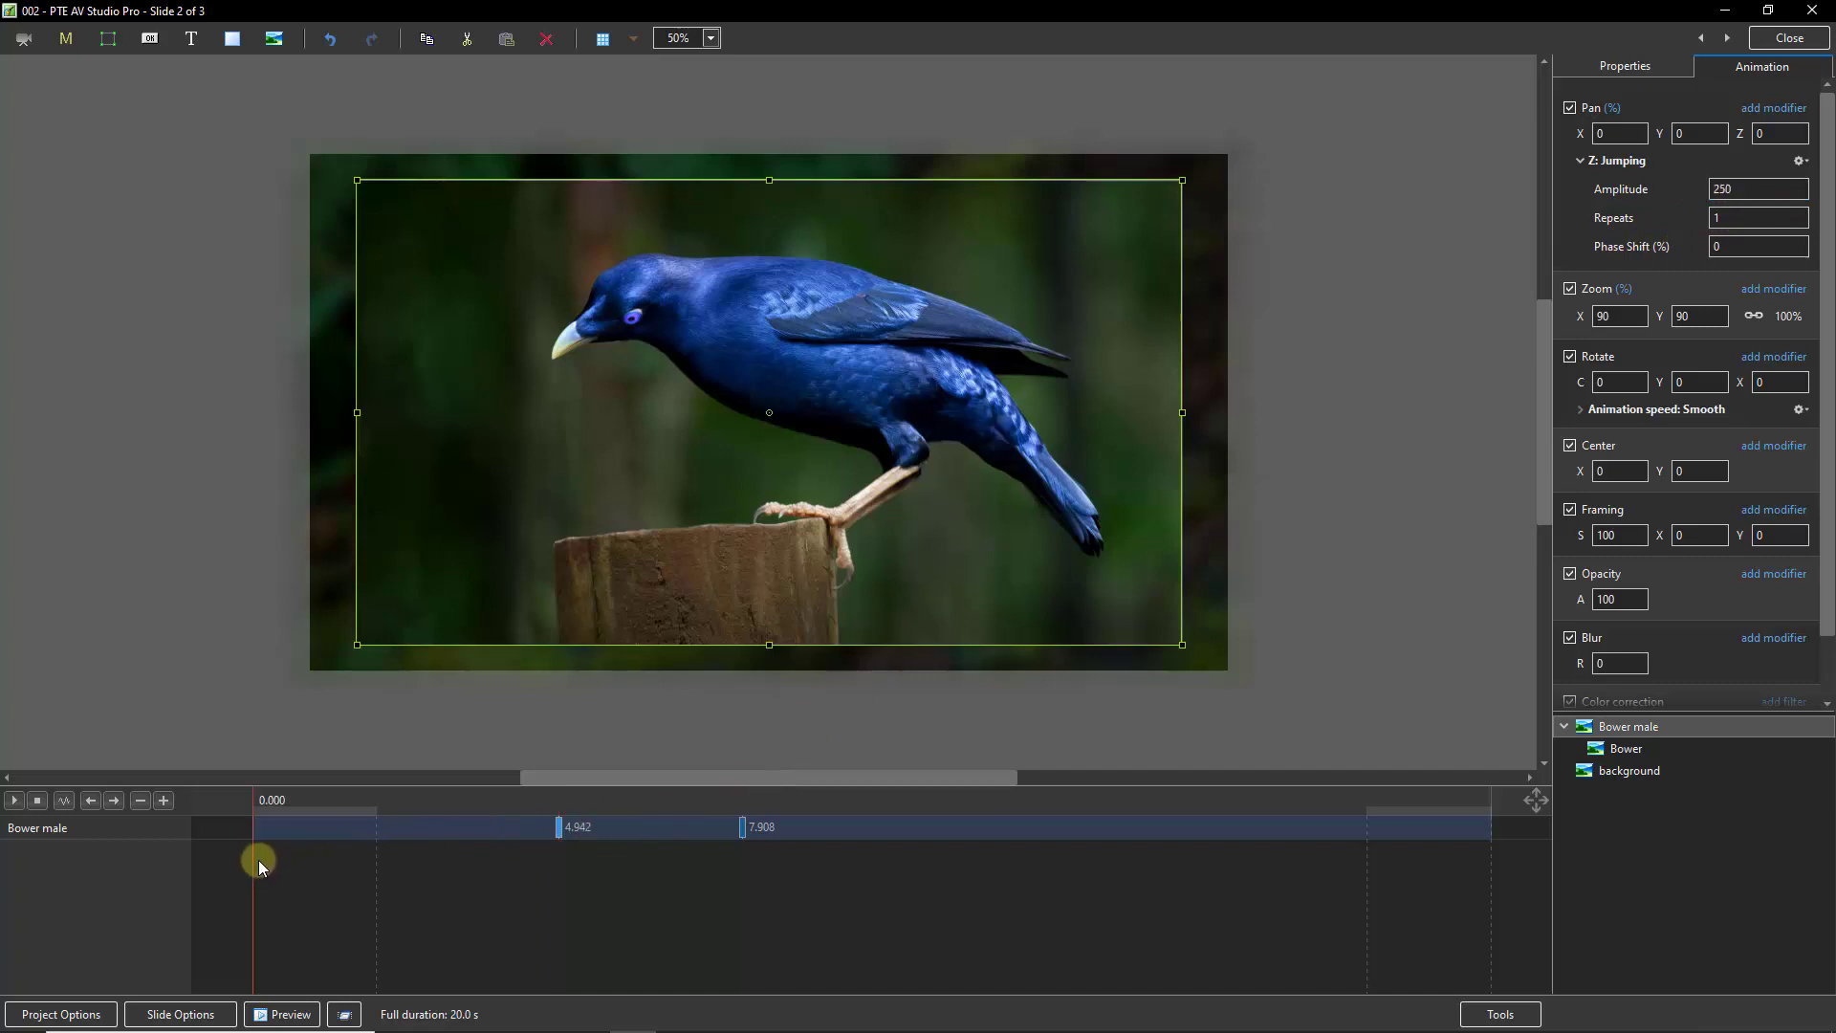
left_click(12, 800)
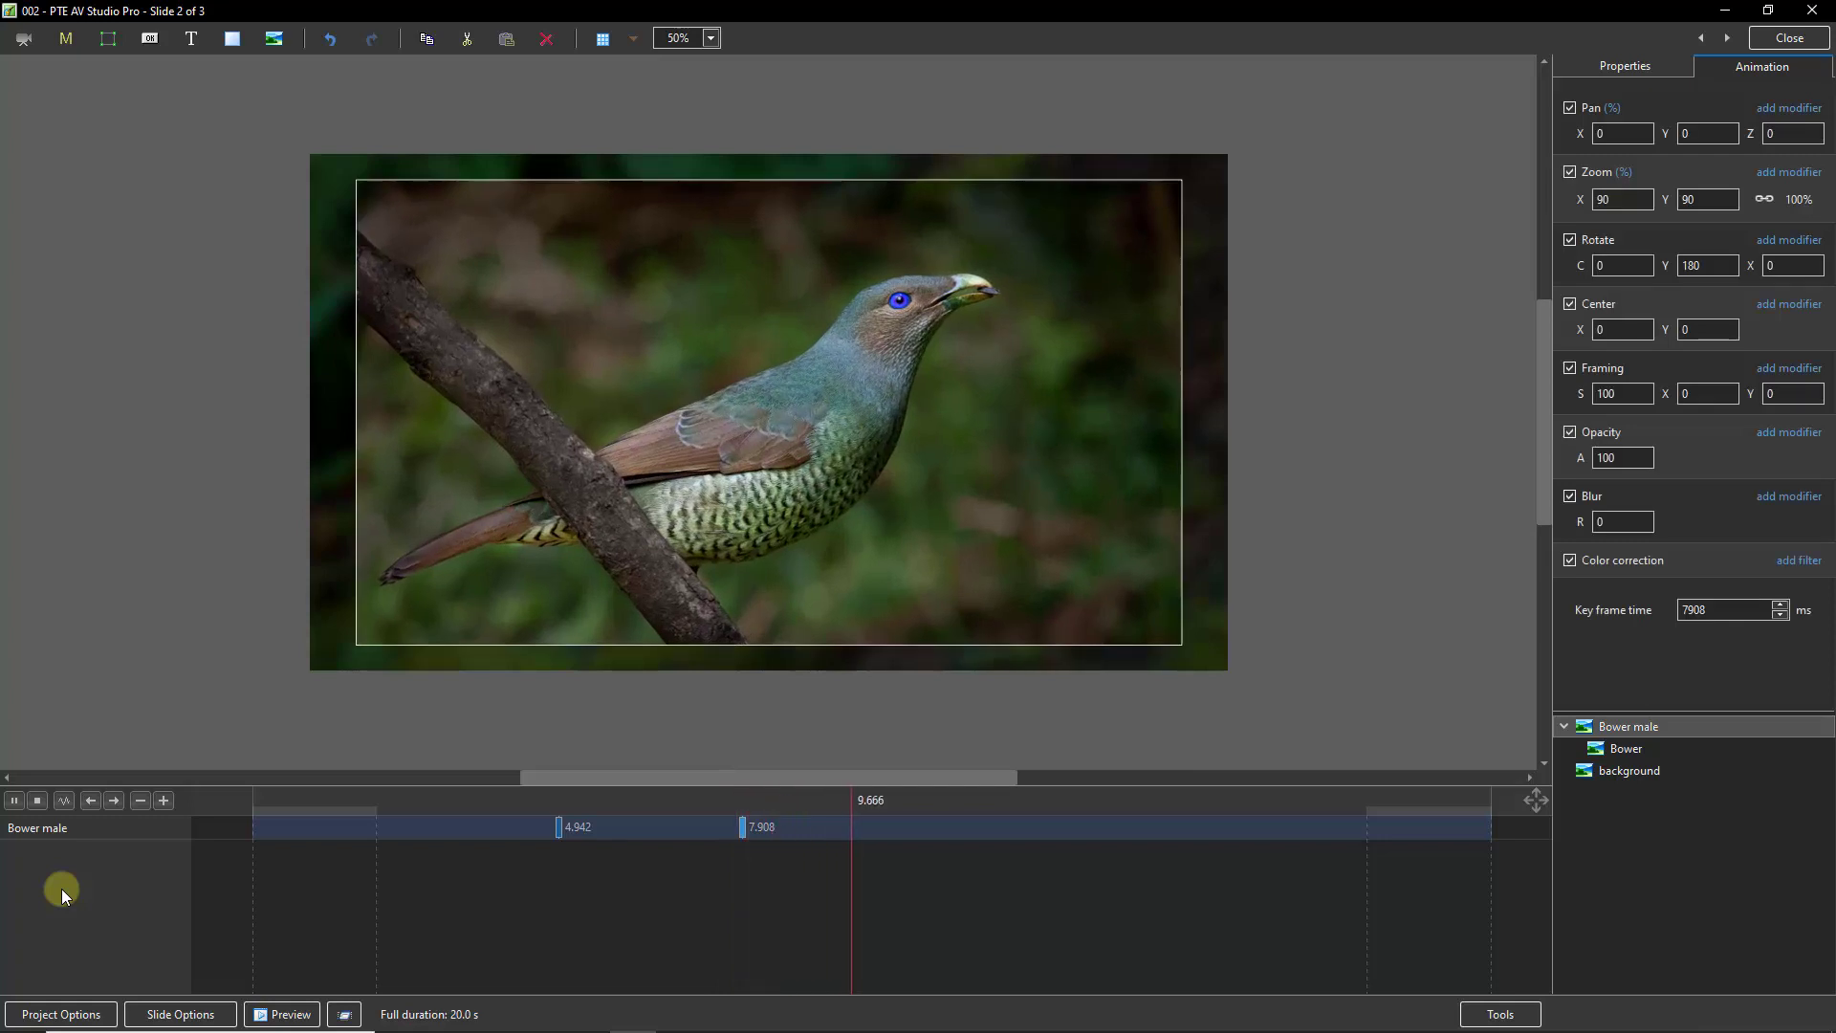
key("space")
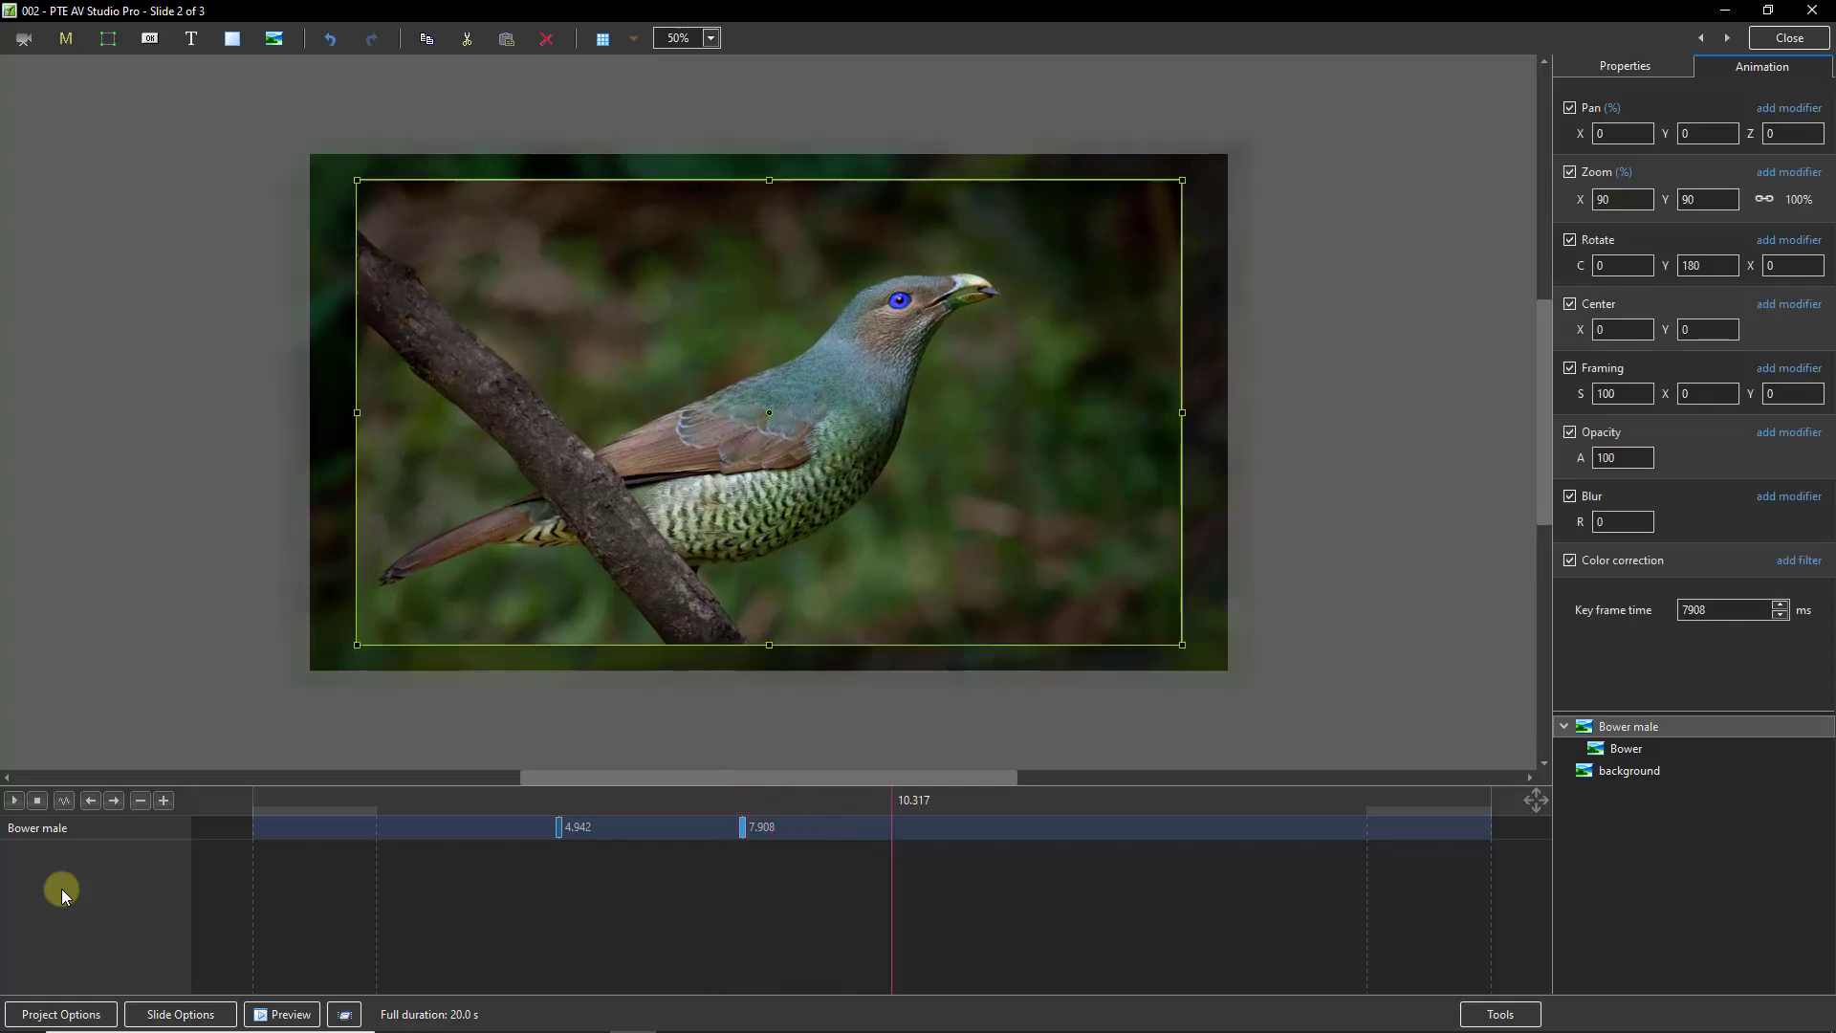
left_click(518, 833)
left_click(14, 801)
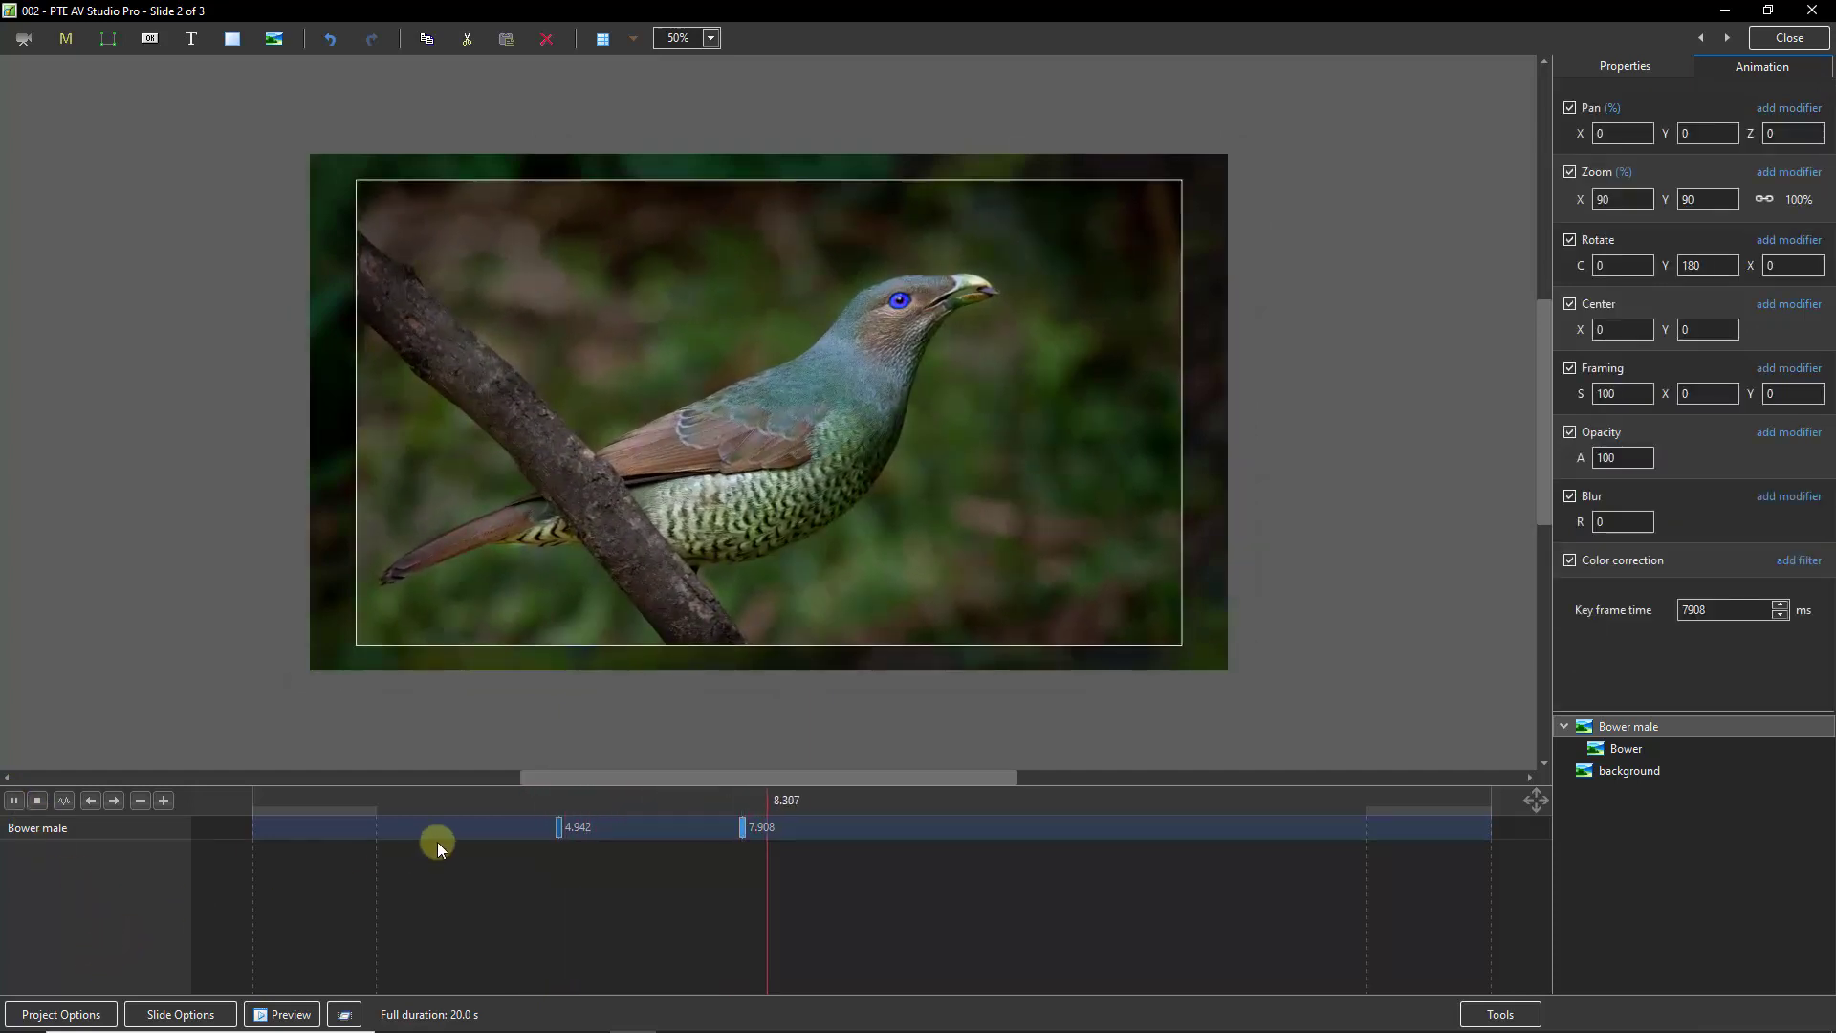
Add a Smooth animation speed modifier to Bower male's Pan at the 4.942 s key frame and play the slide from the start.
left_click(559, 834)
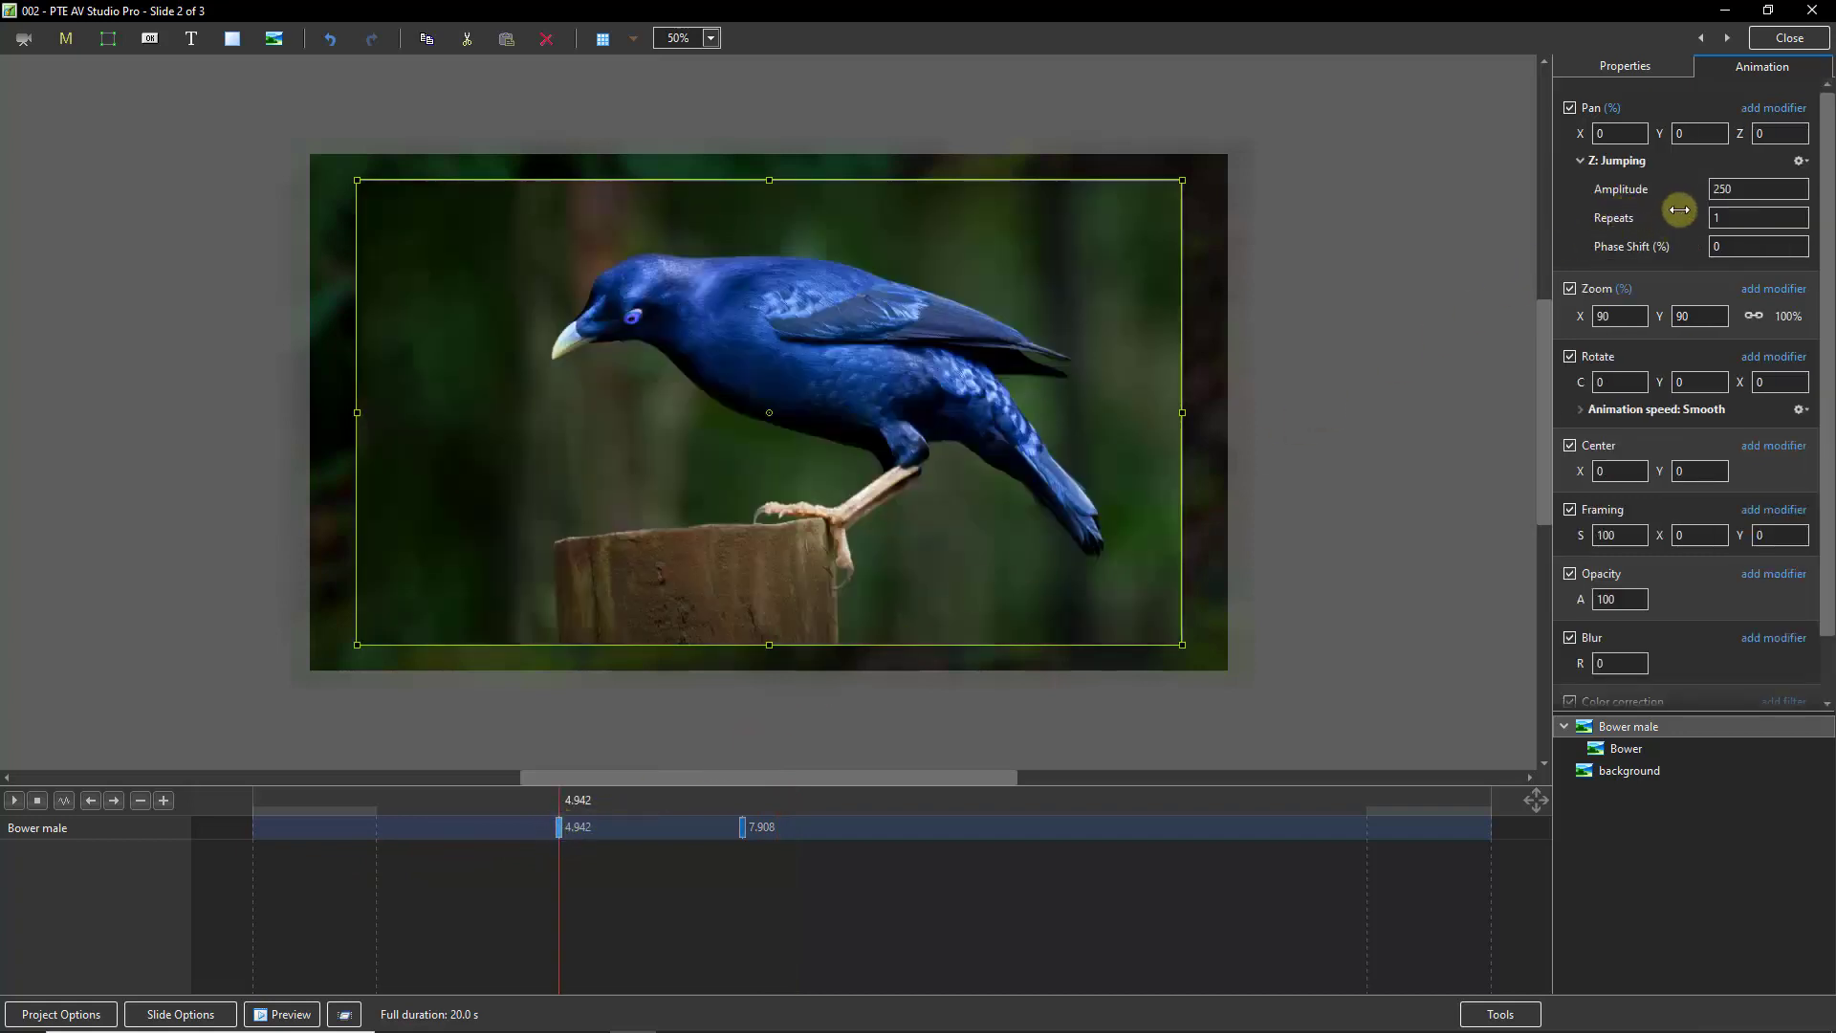
left_click(1764, 114)
mouse_move(1755, 134)
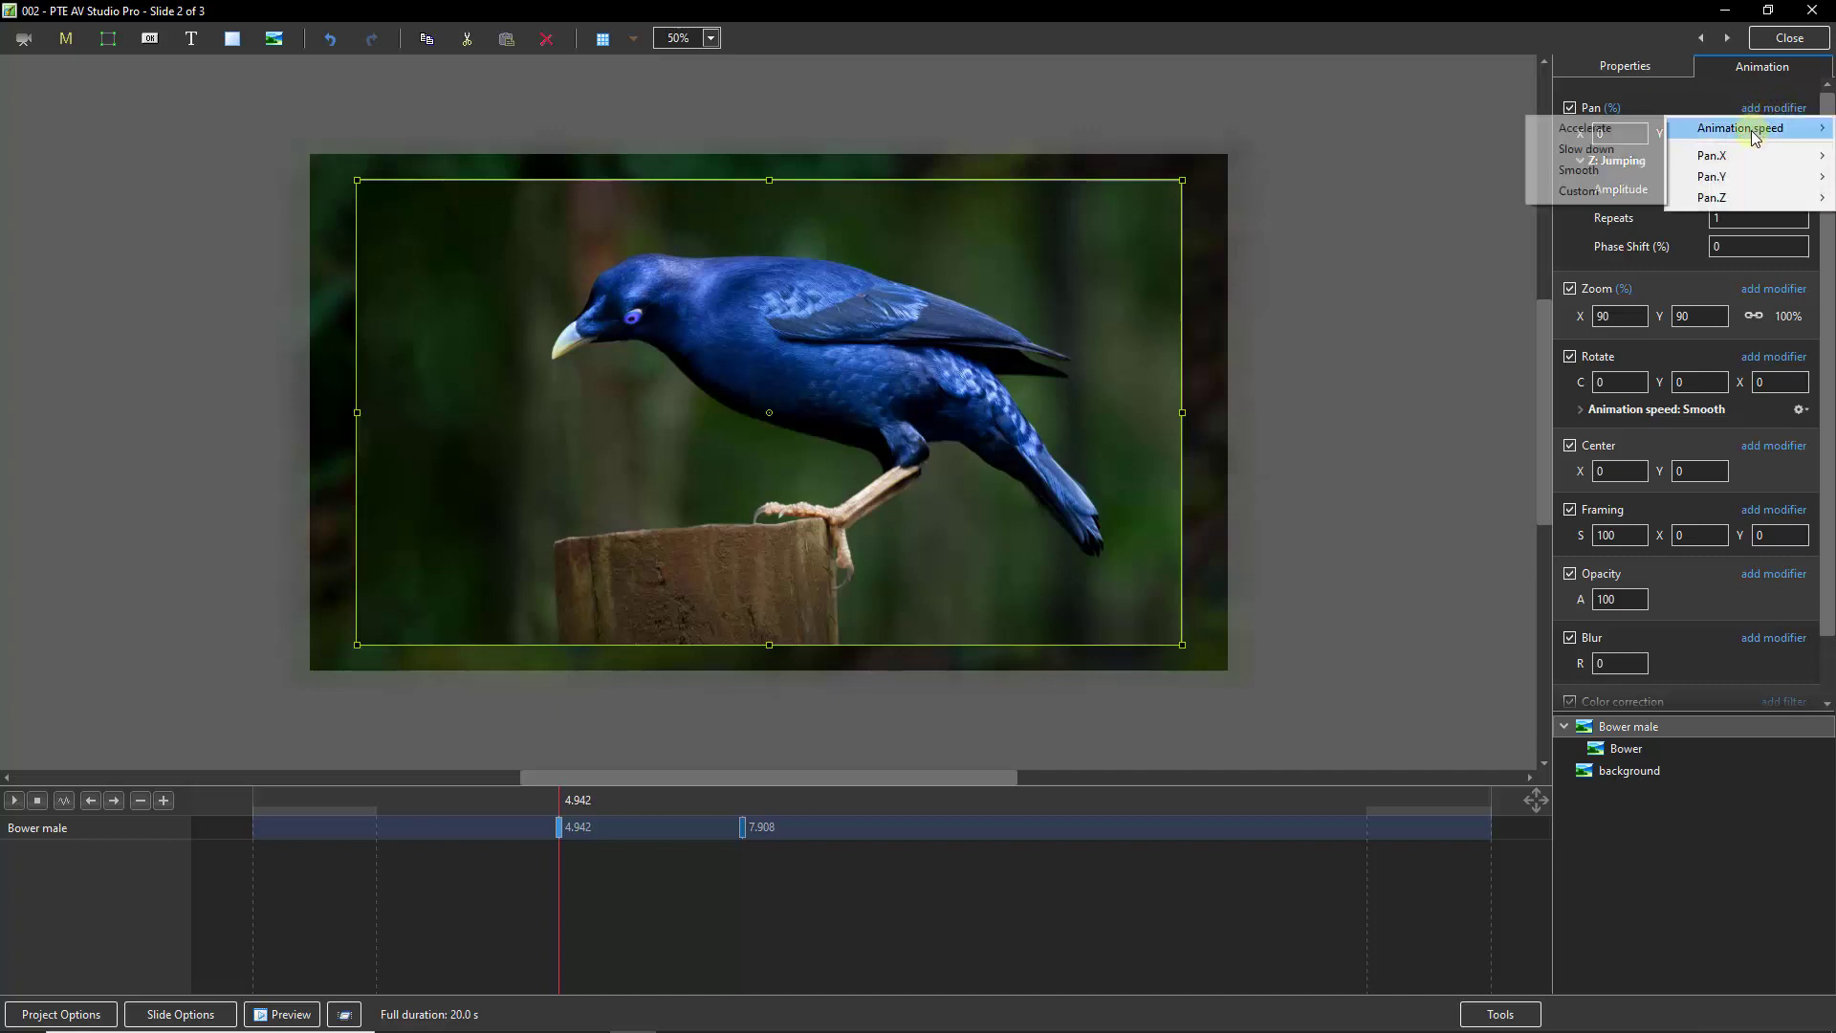
left_click(1578, 170)
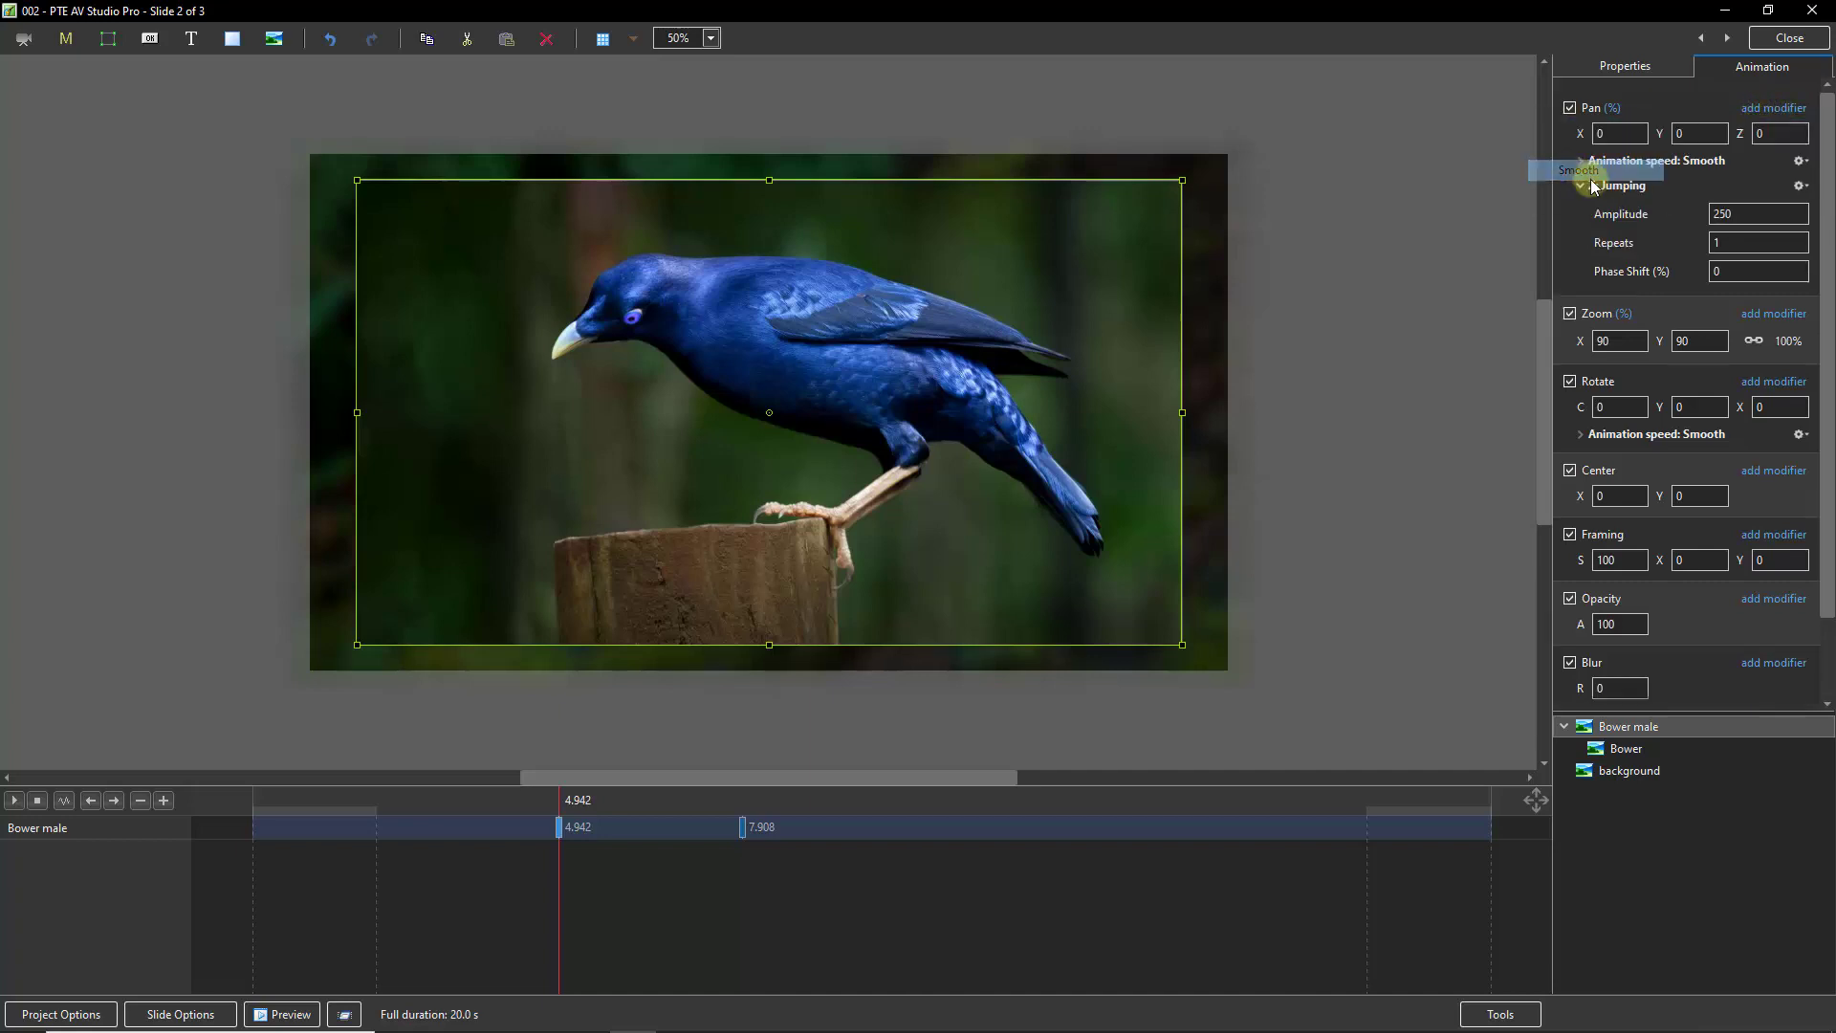
left_click(255, 849)
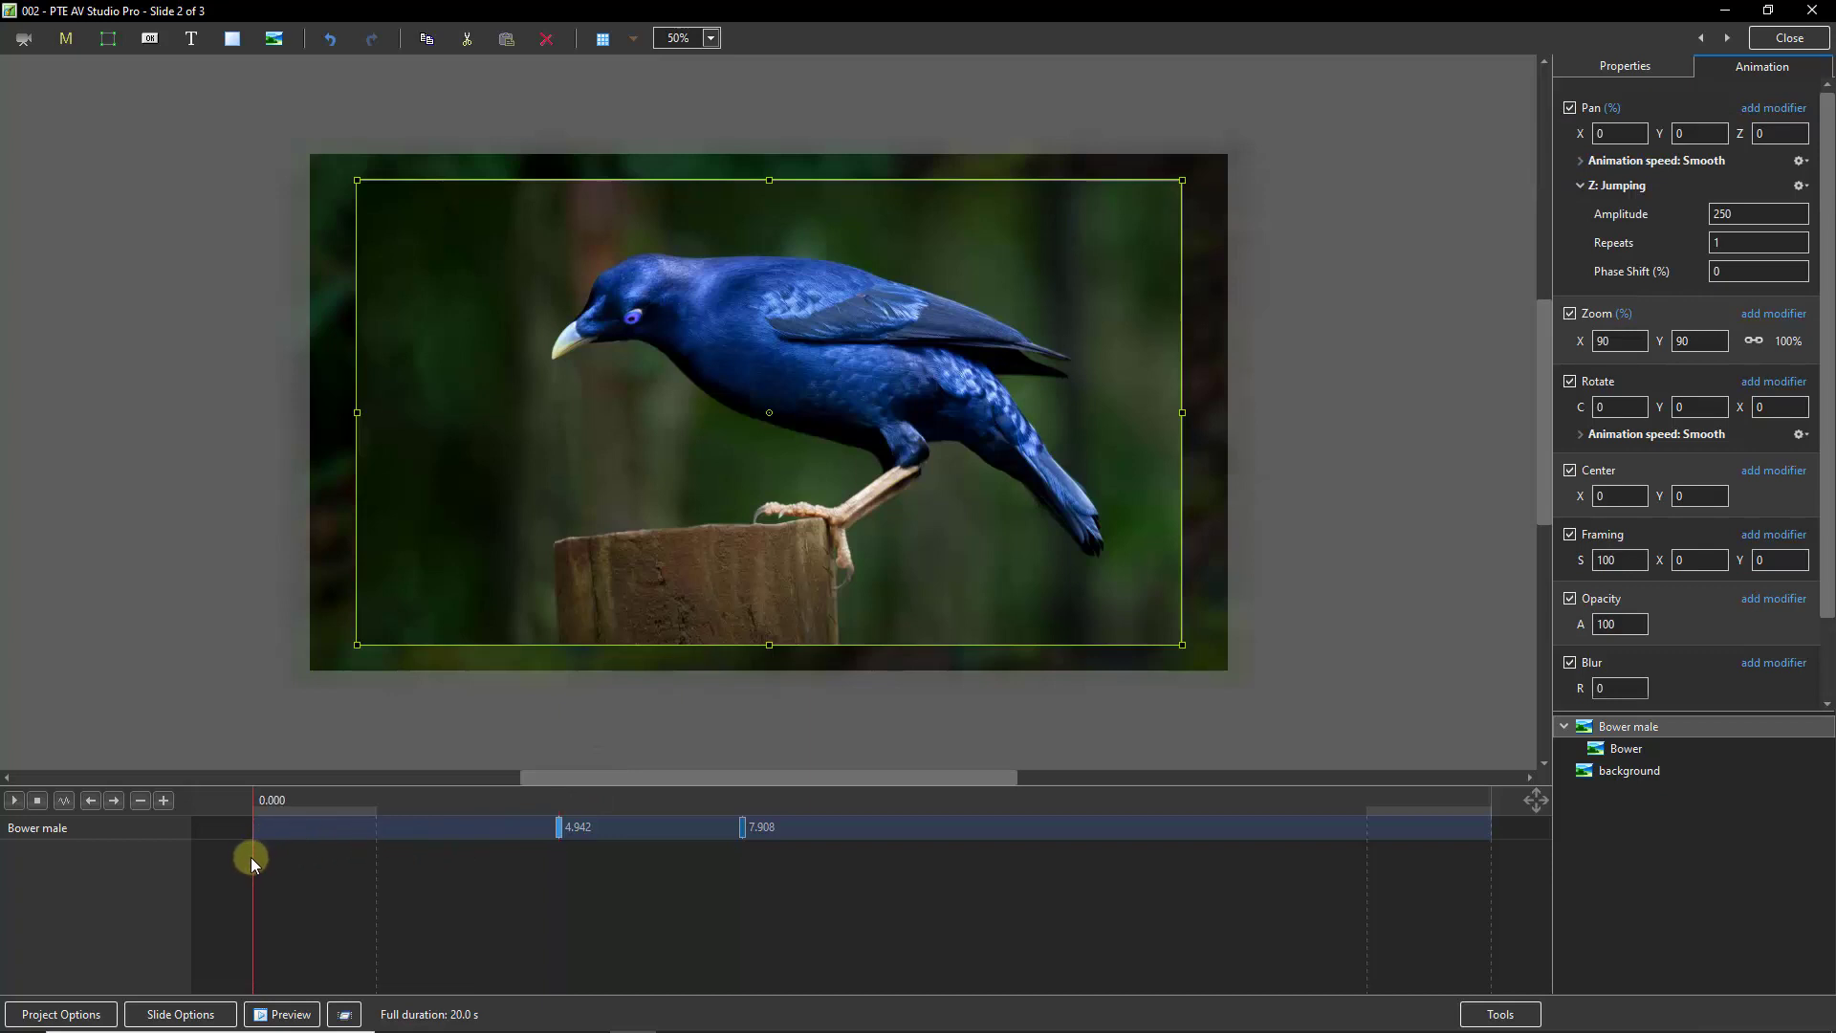
left_click(14, 801)
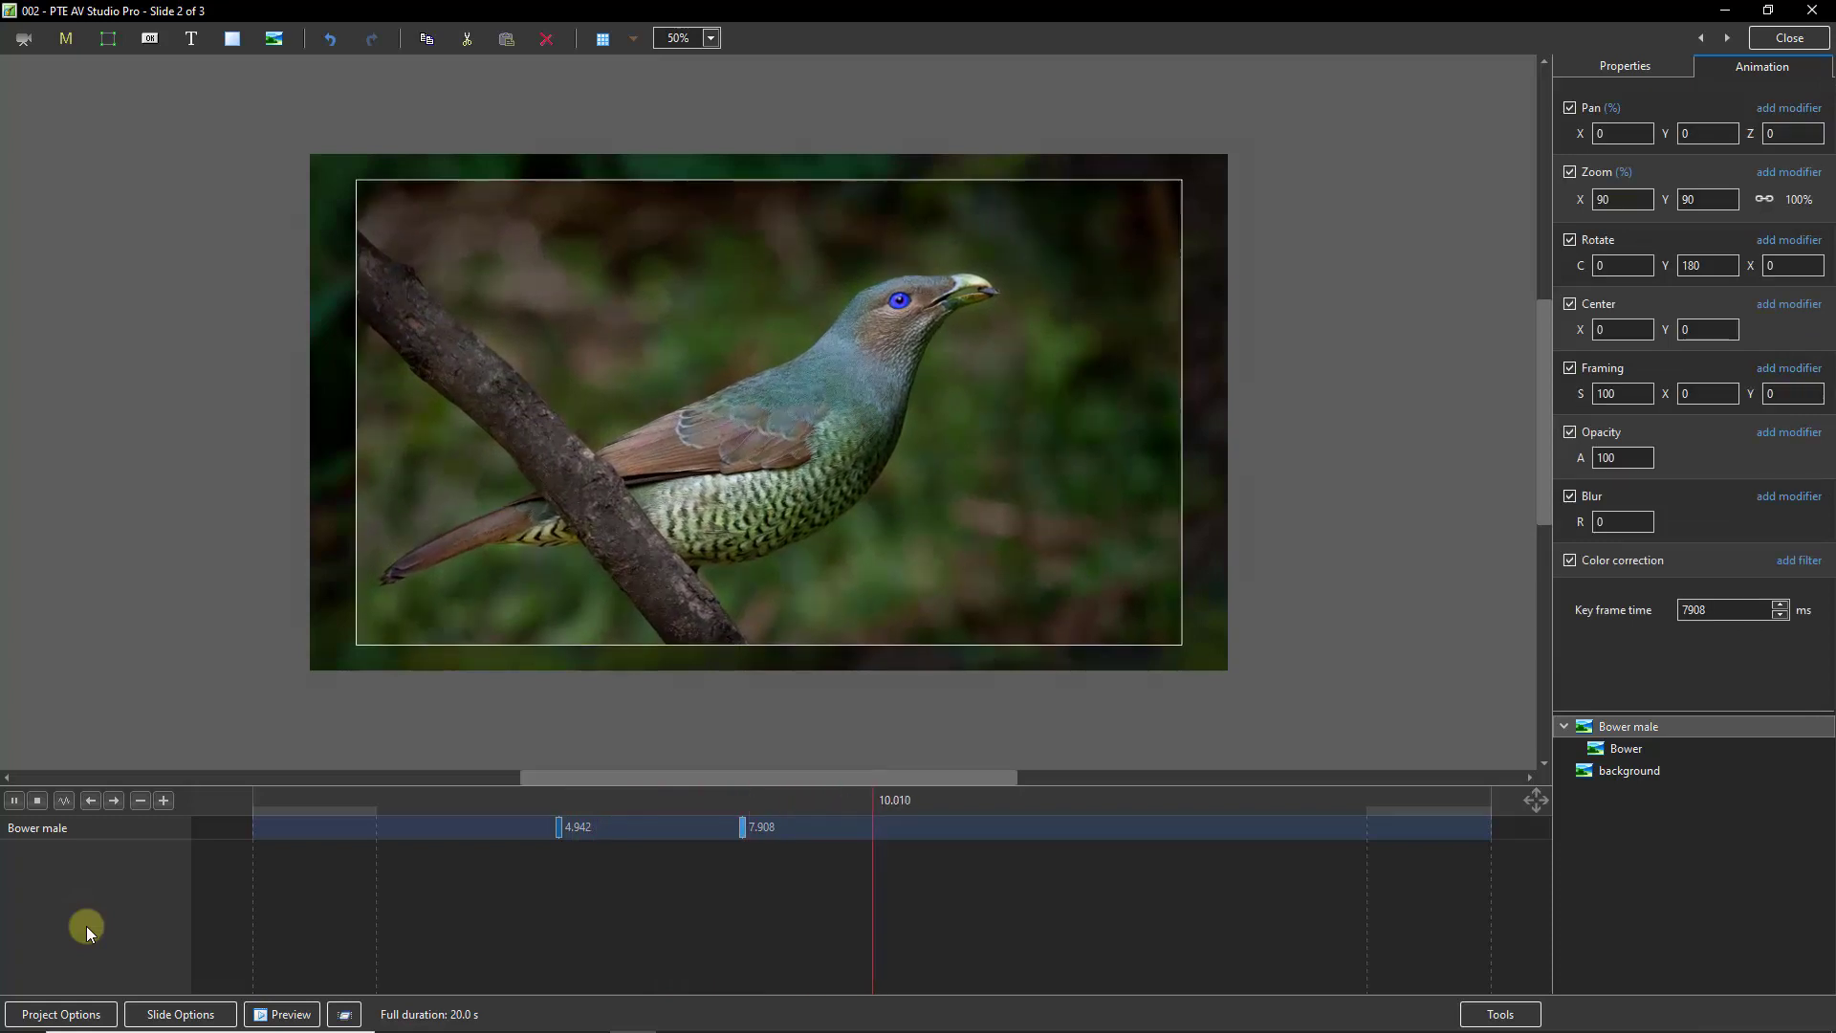
key("space")
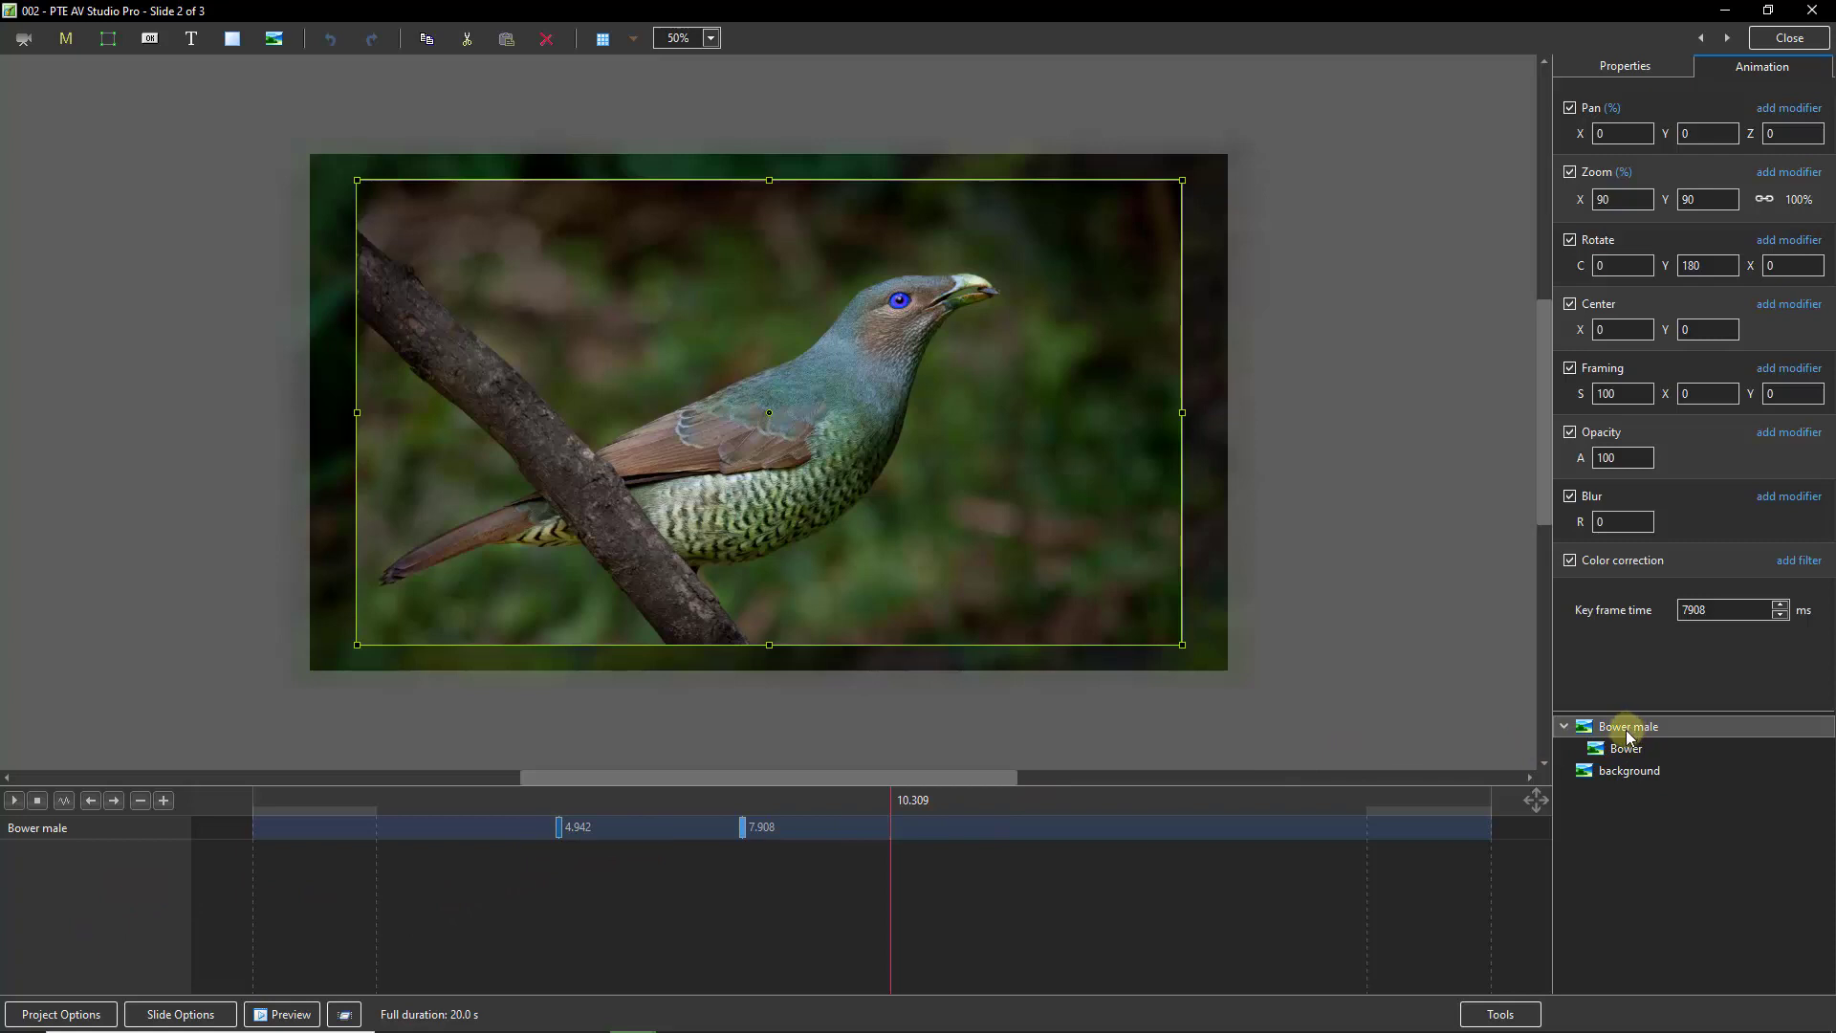
Select both of Bower male's key frames, 4.942 s and 7.908 s, and reset their Zoom to 100%.
left_click(559, 828)
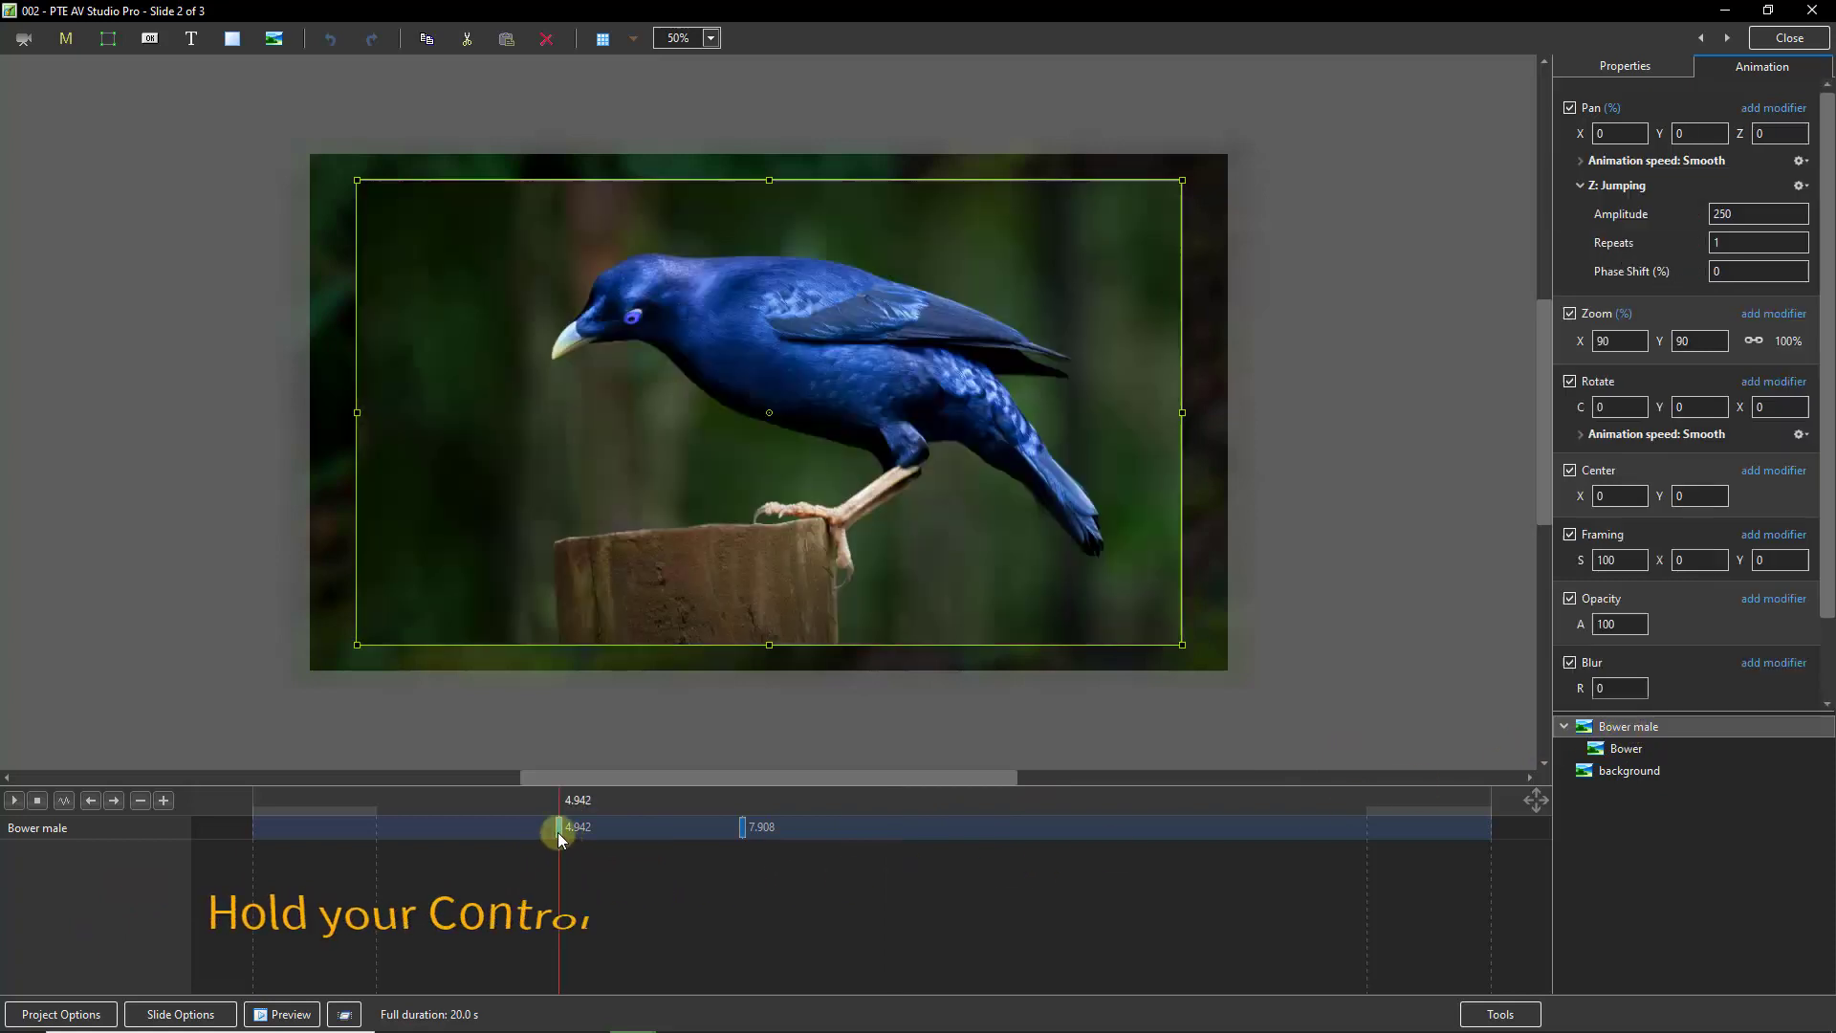
left_click(743, 828)
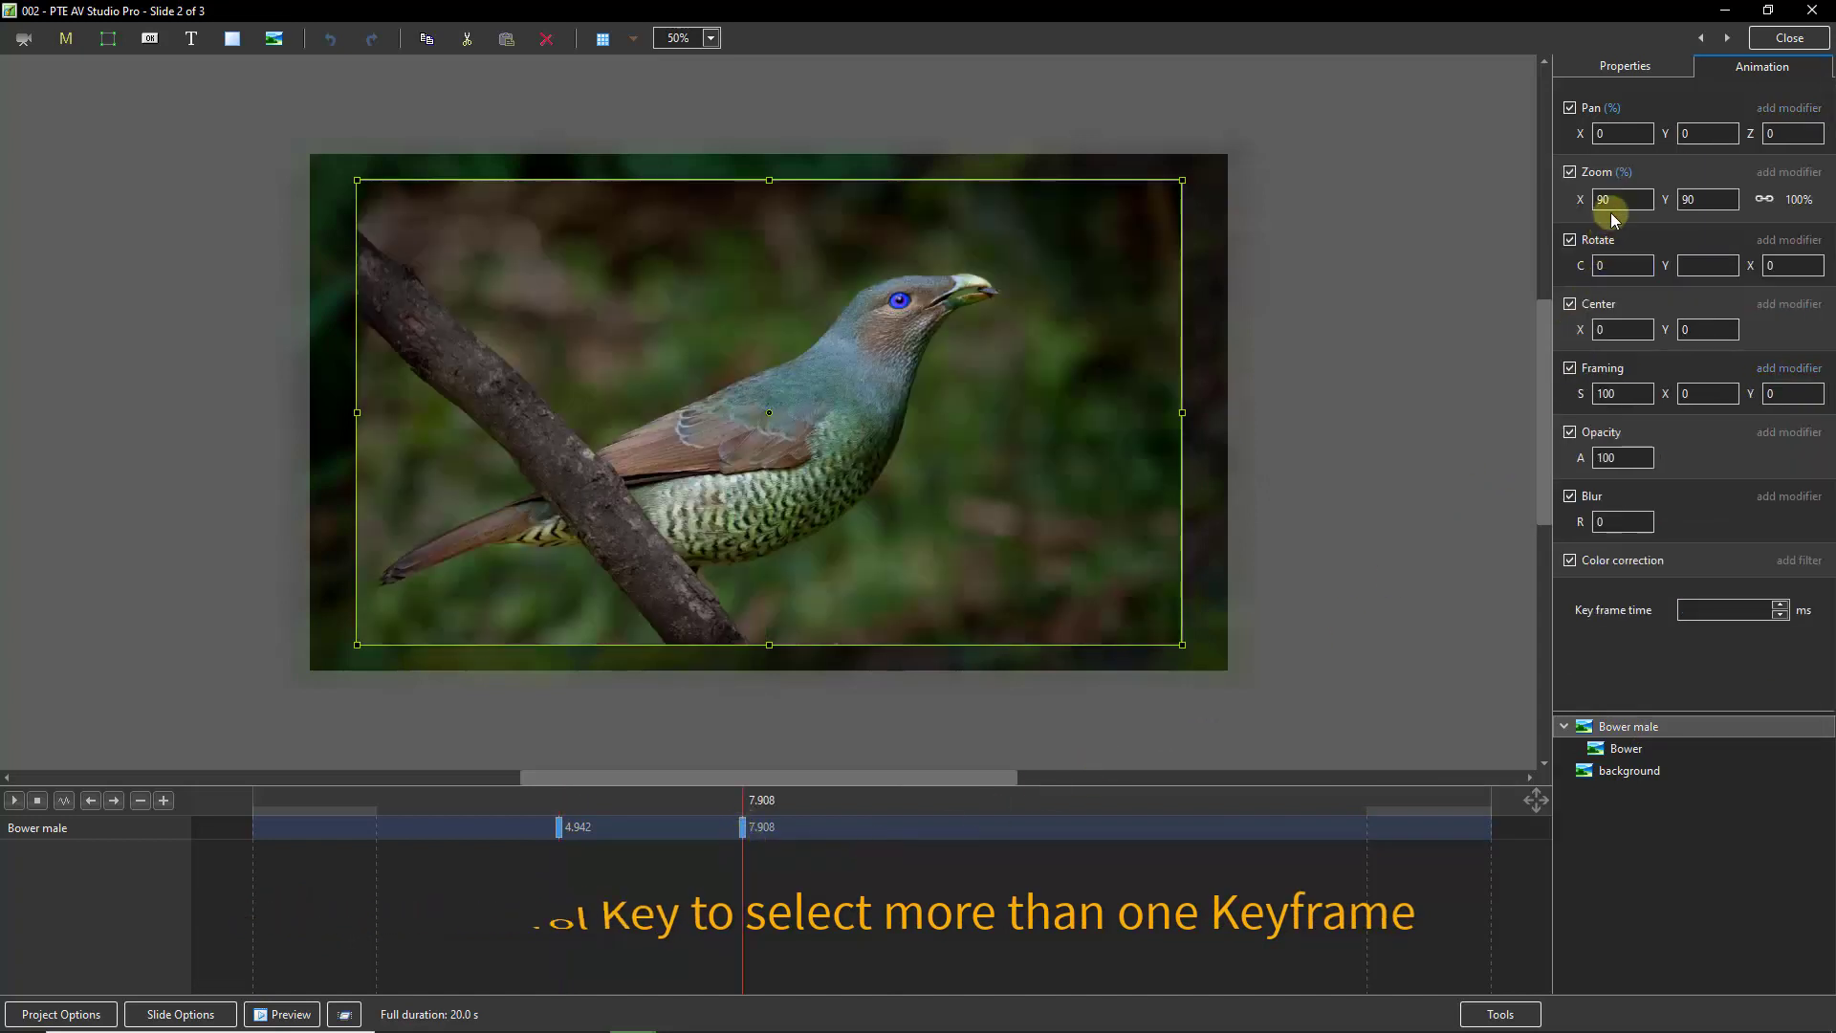
double_click(1580, 200)
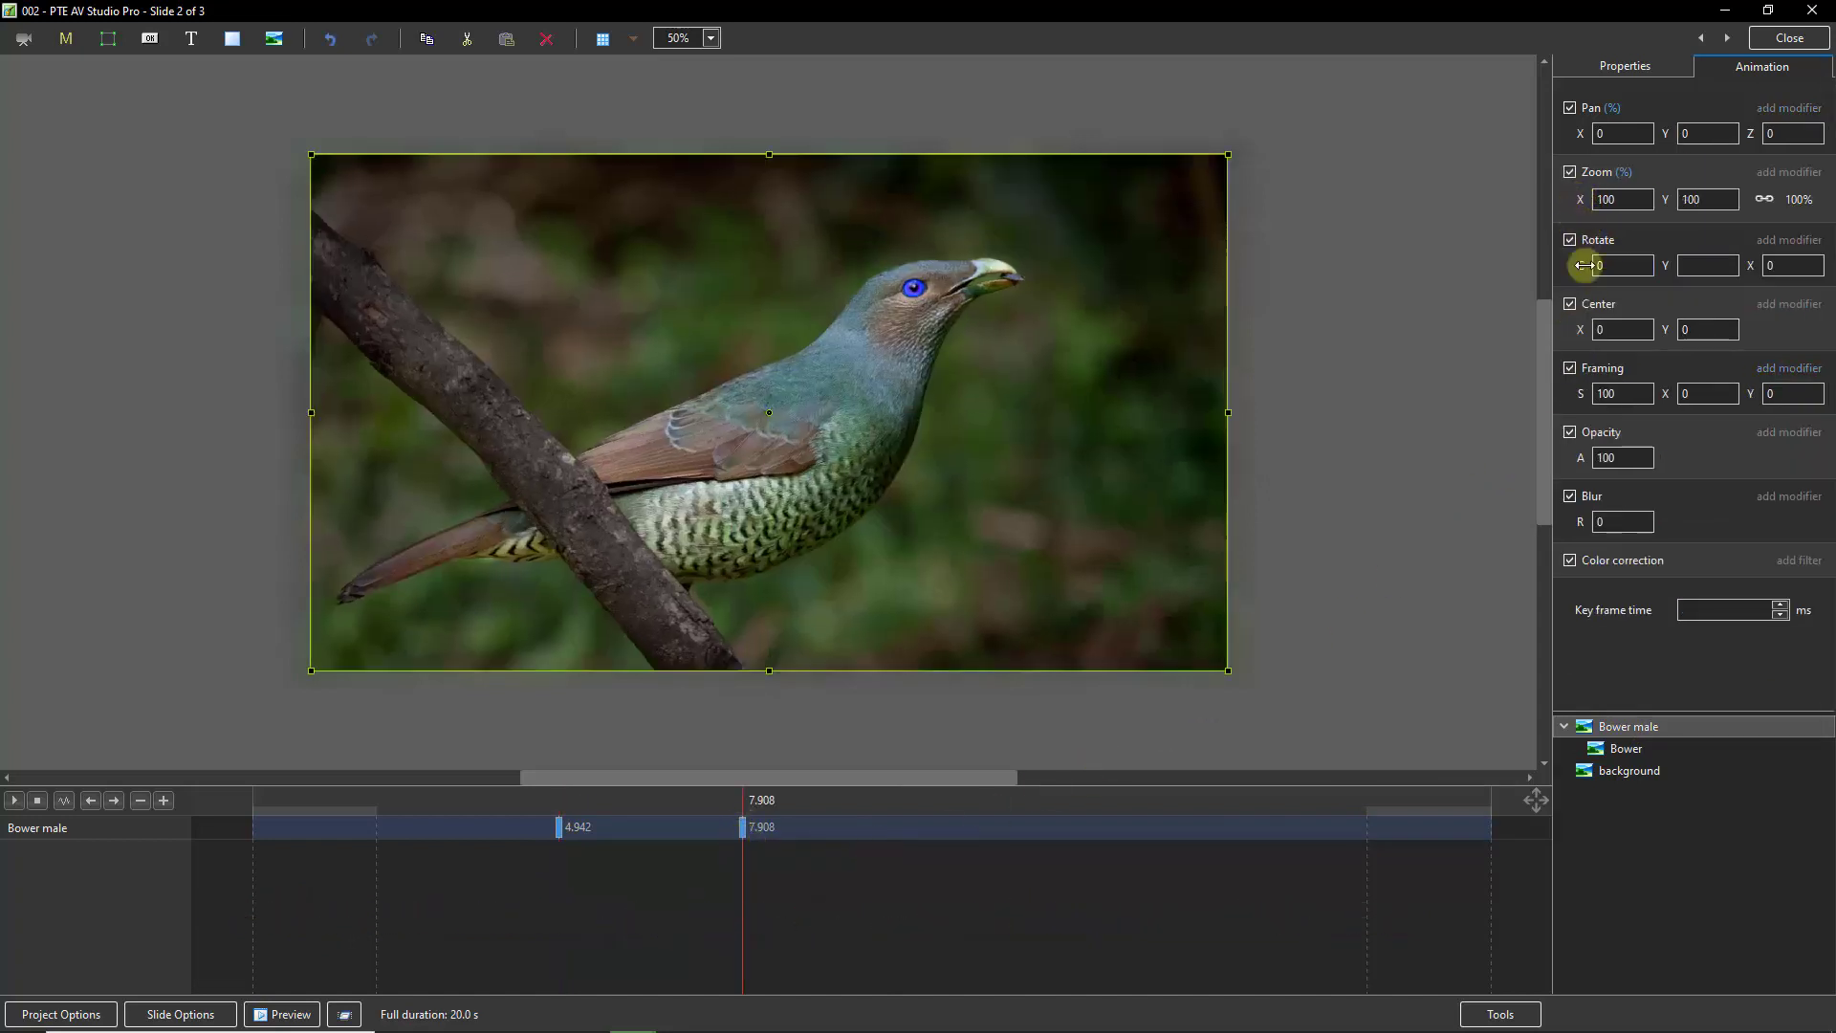
Play the full-size bird flip from the start of the slide and pause it after the second key frame.
left_click(250, 864)
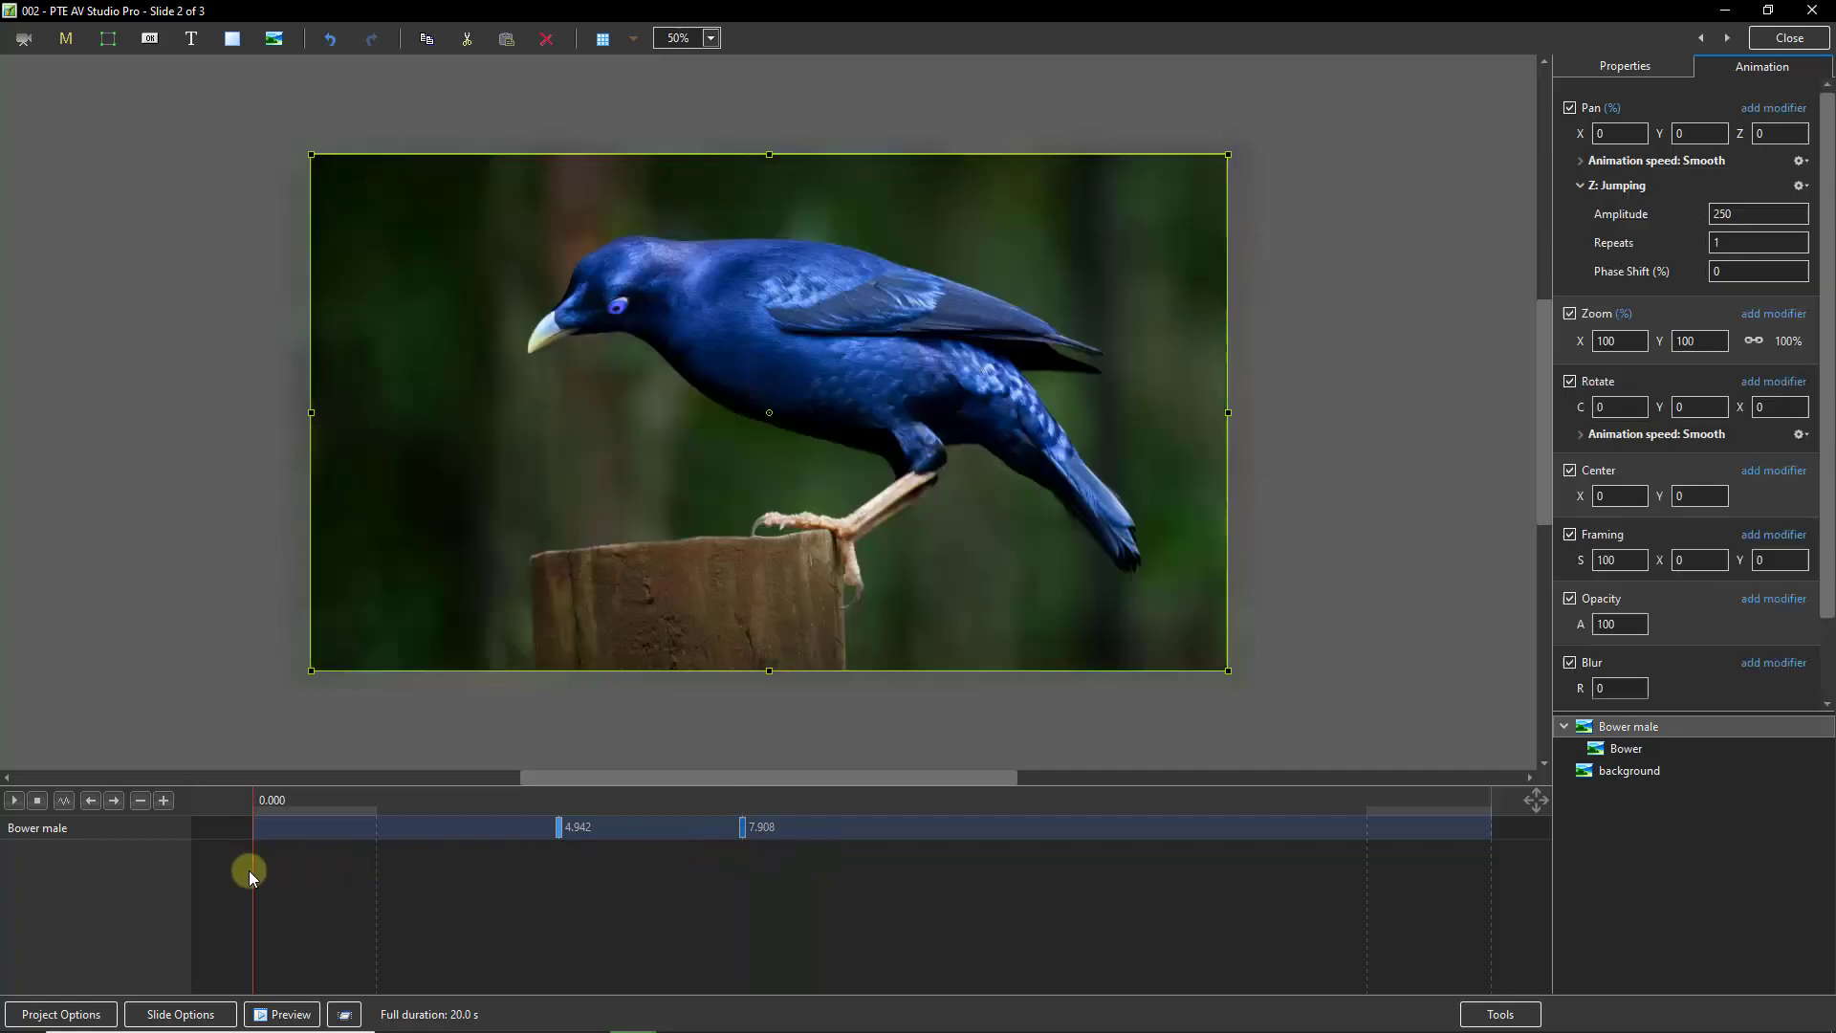
left_click(13, 802)
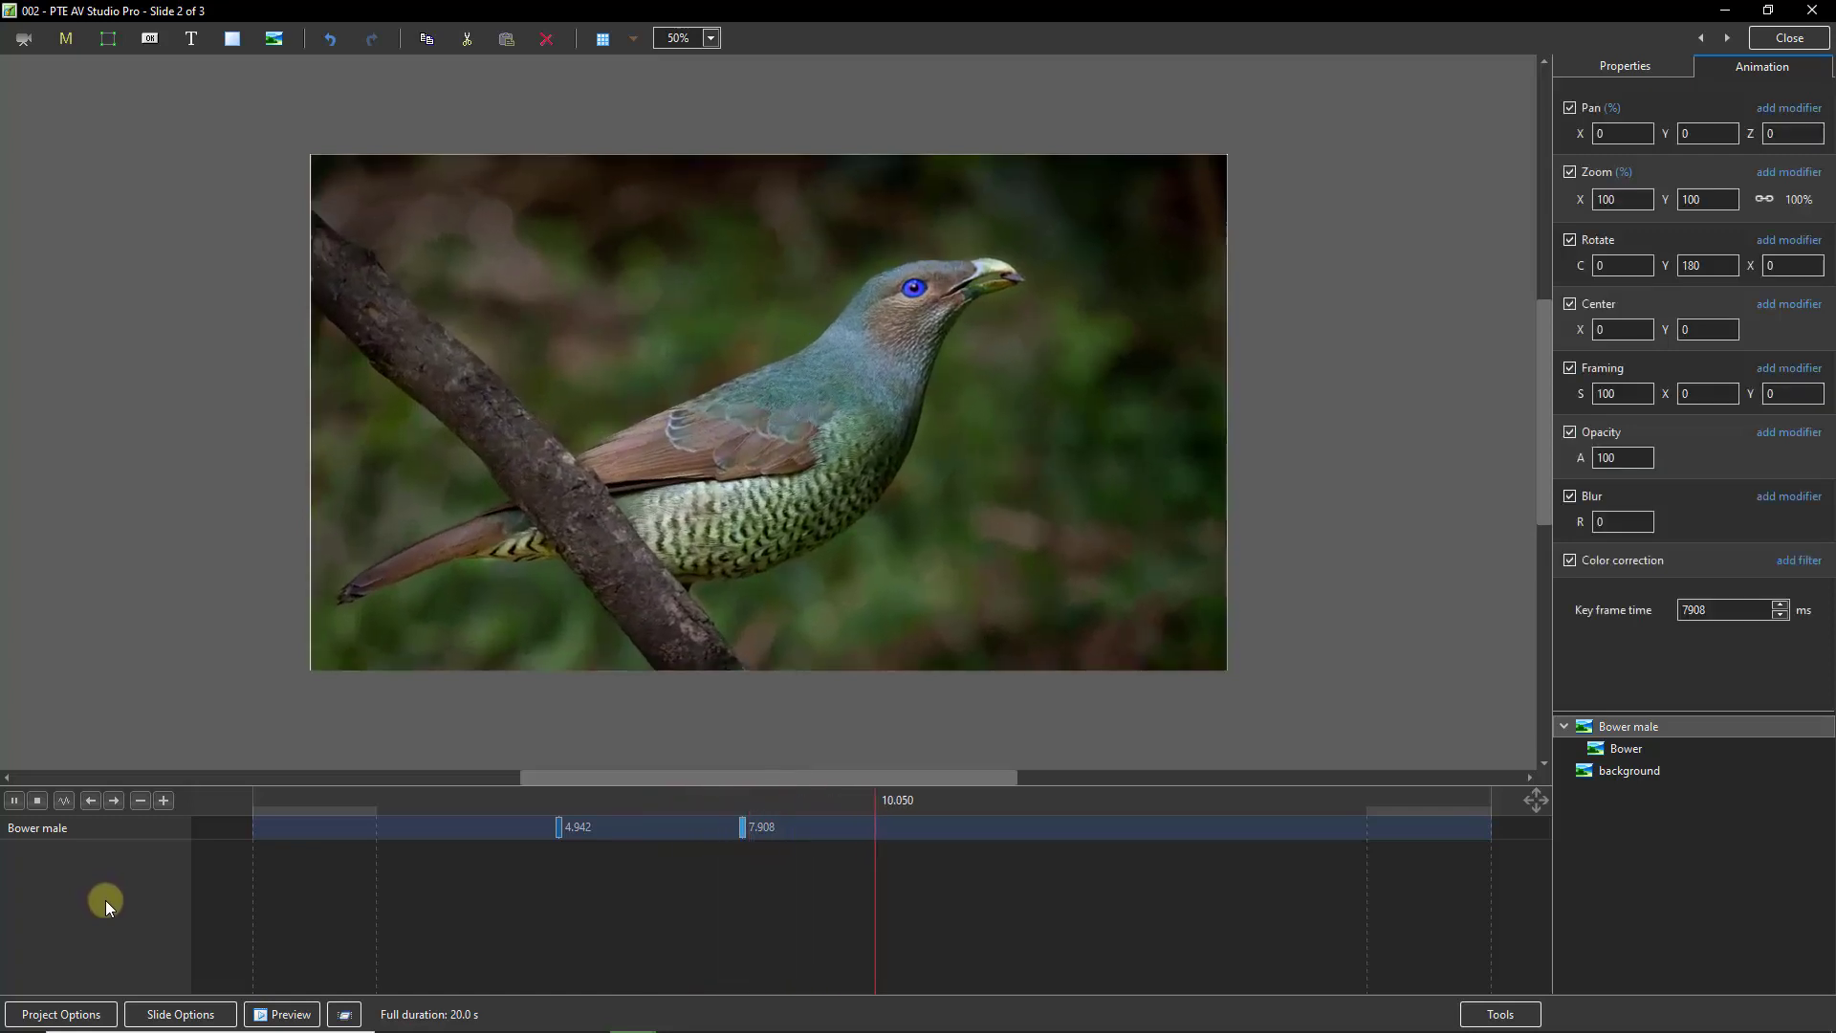
key("space")
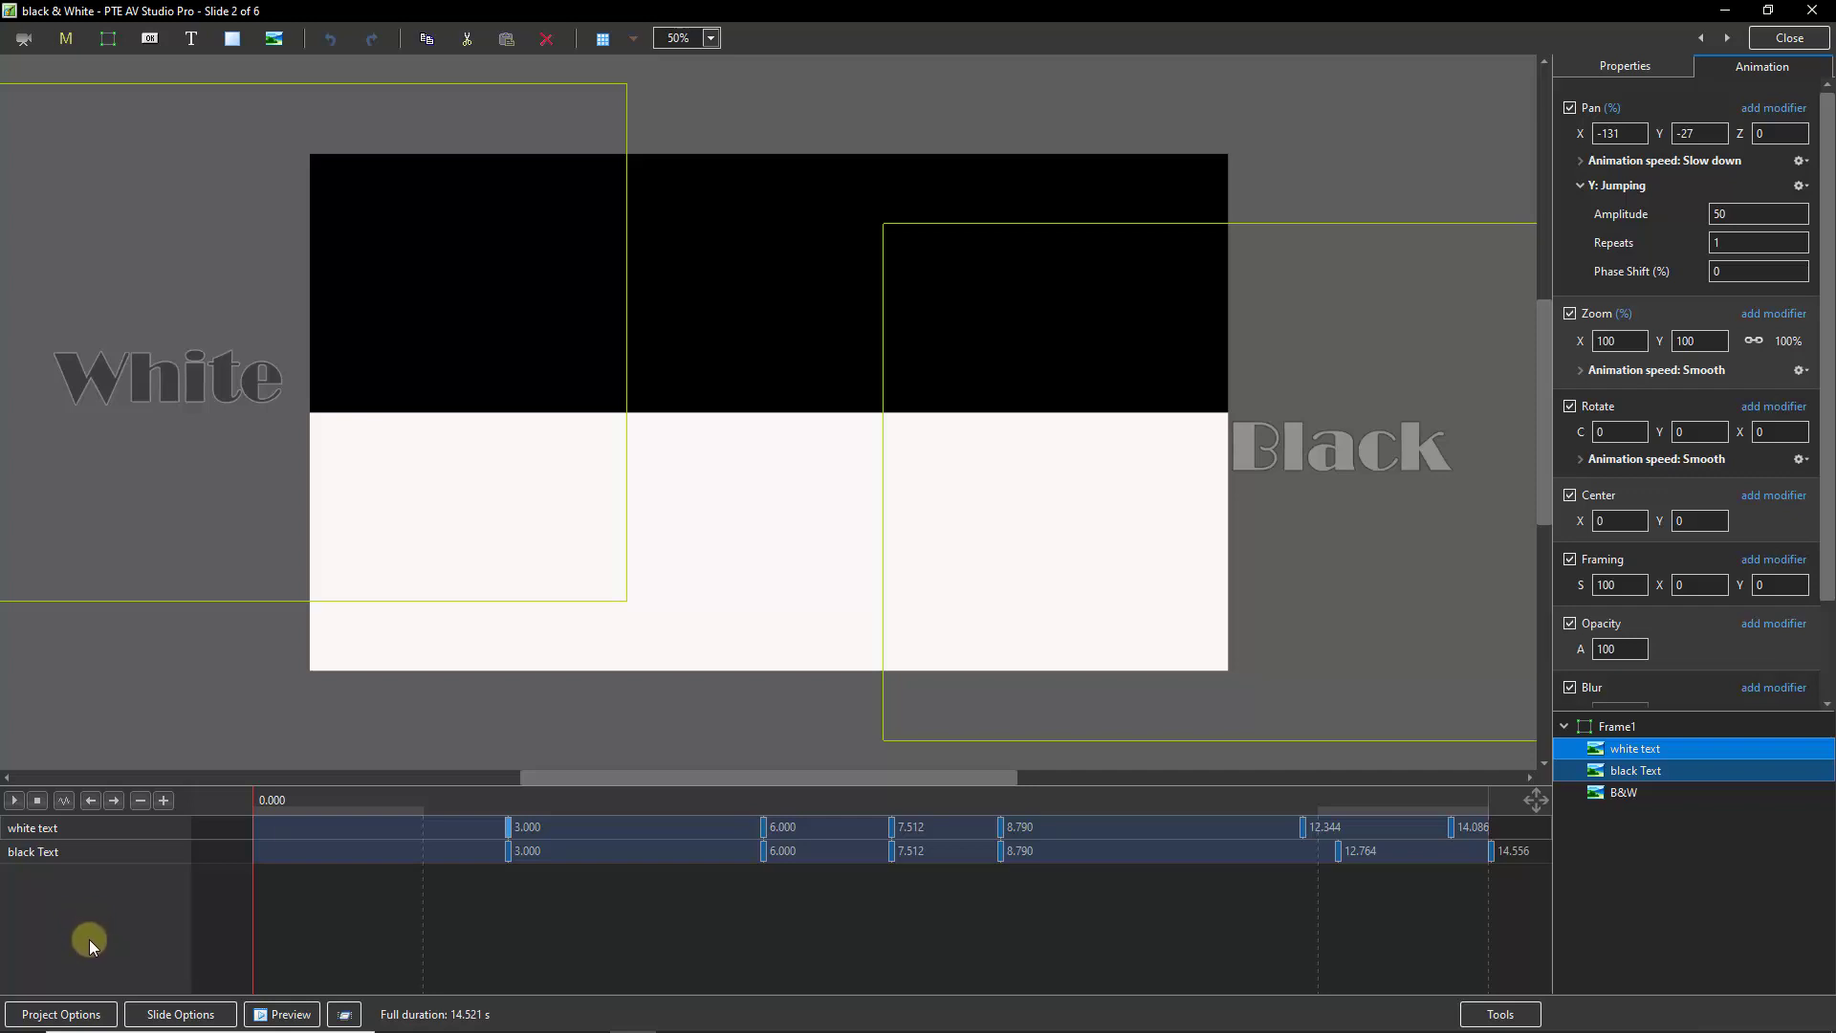
Scrub the black & White slide from the start past the 6.000 s key frames to preview the text's jump.
left_click(253, 944)
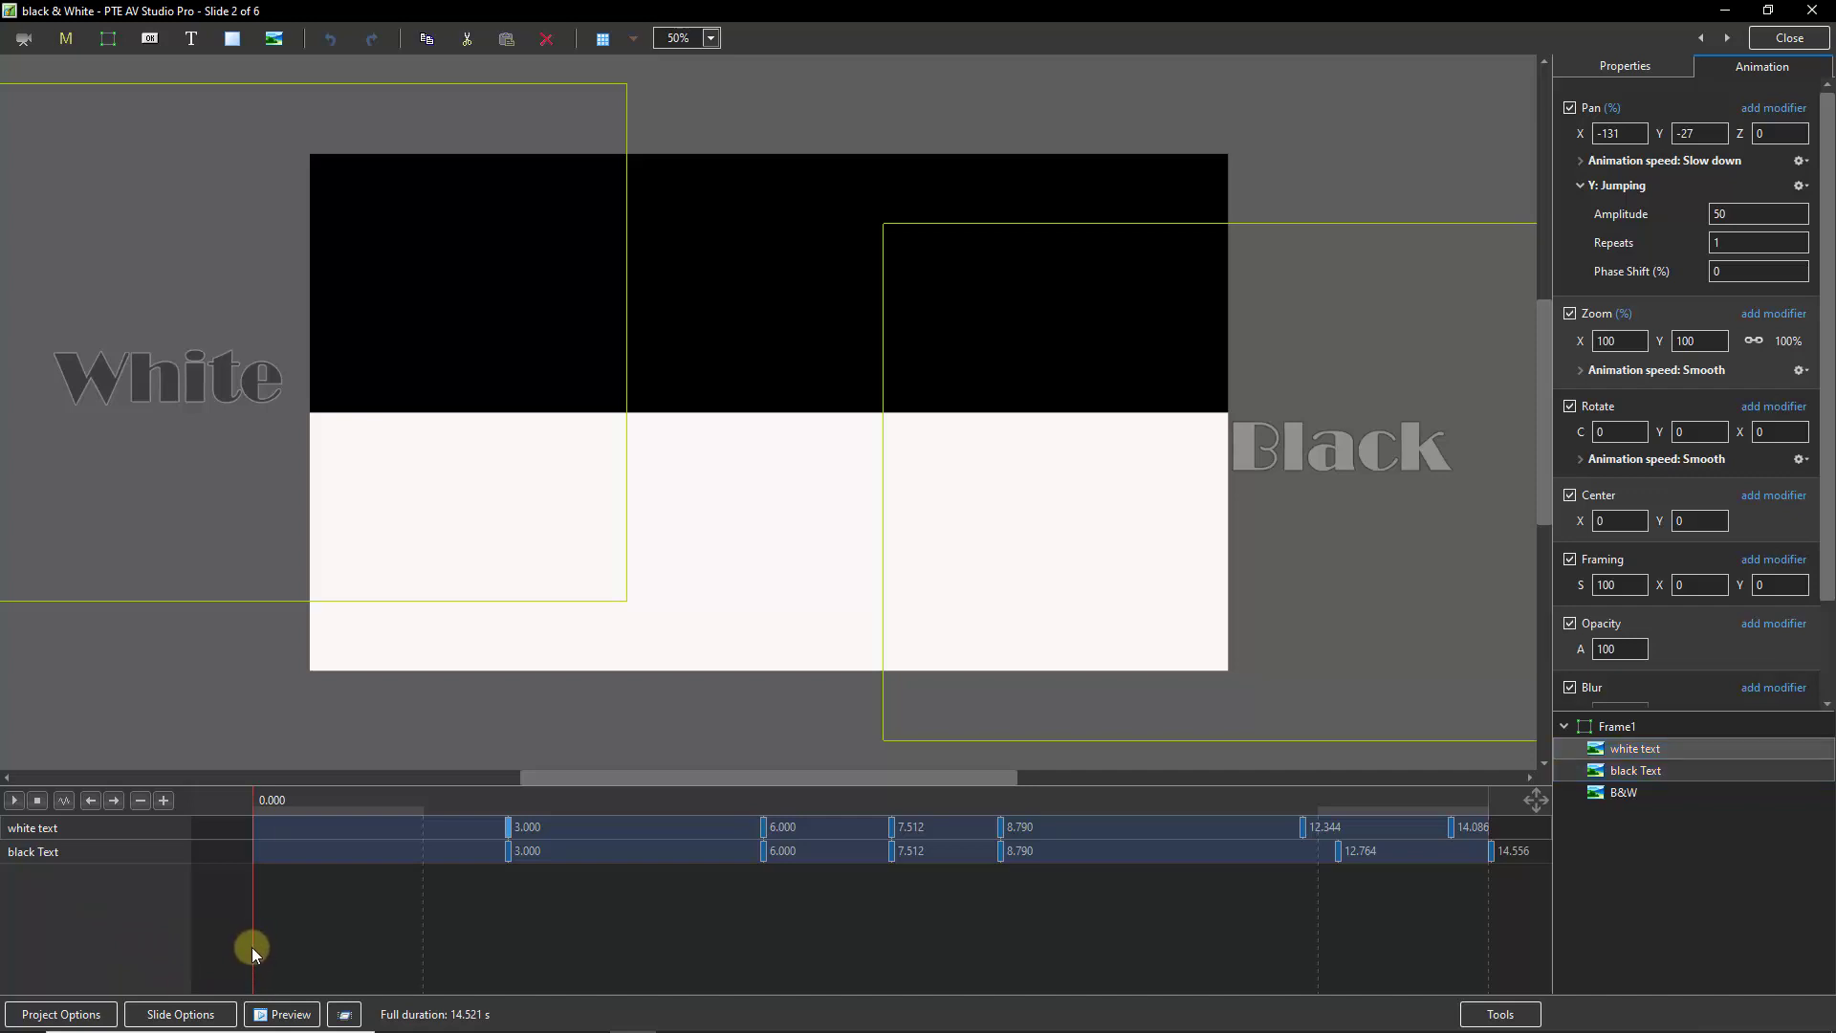
left_click_drag(252, 947, 590, 980)
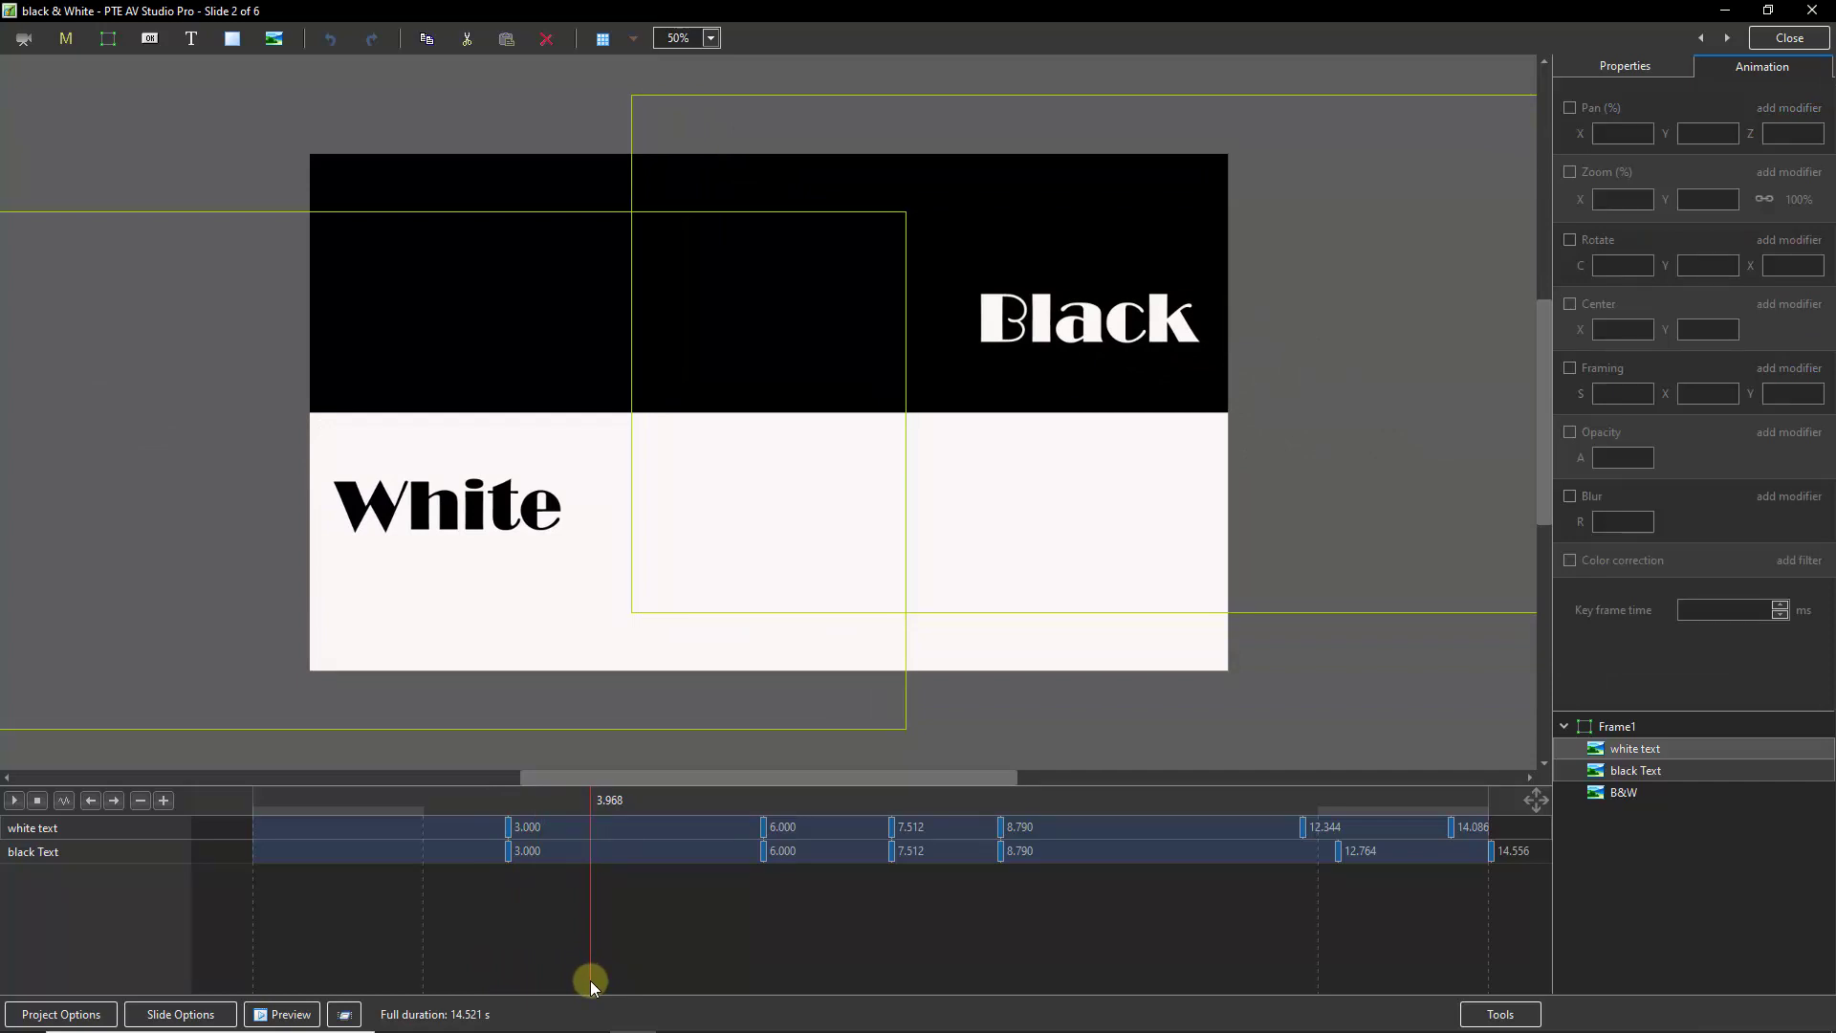
left_click_drag(589, 980, 796, 984)
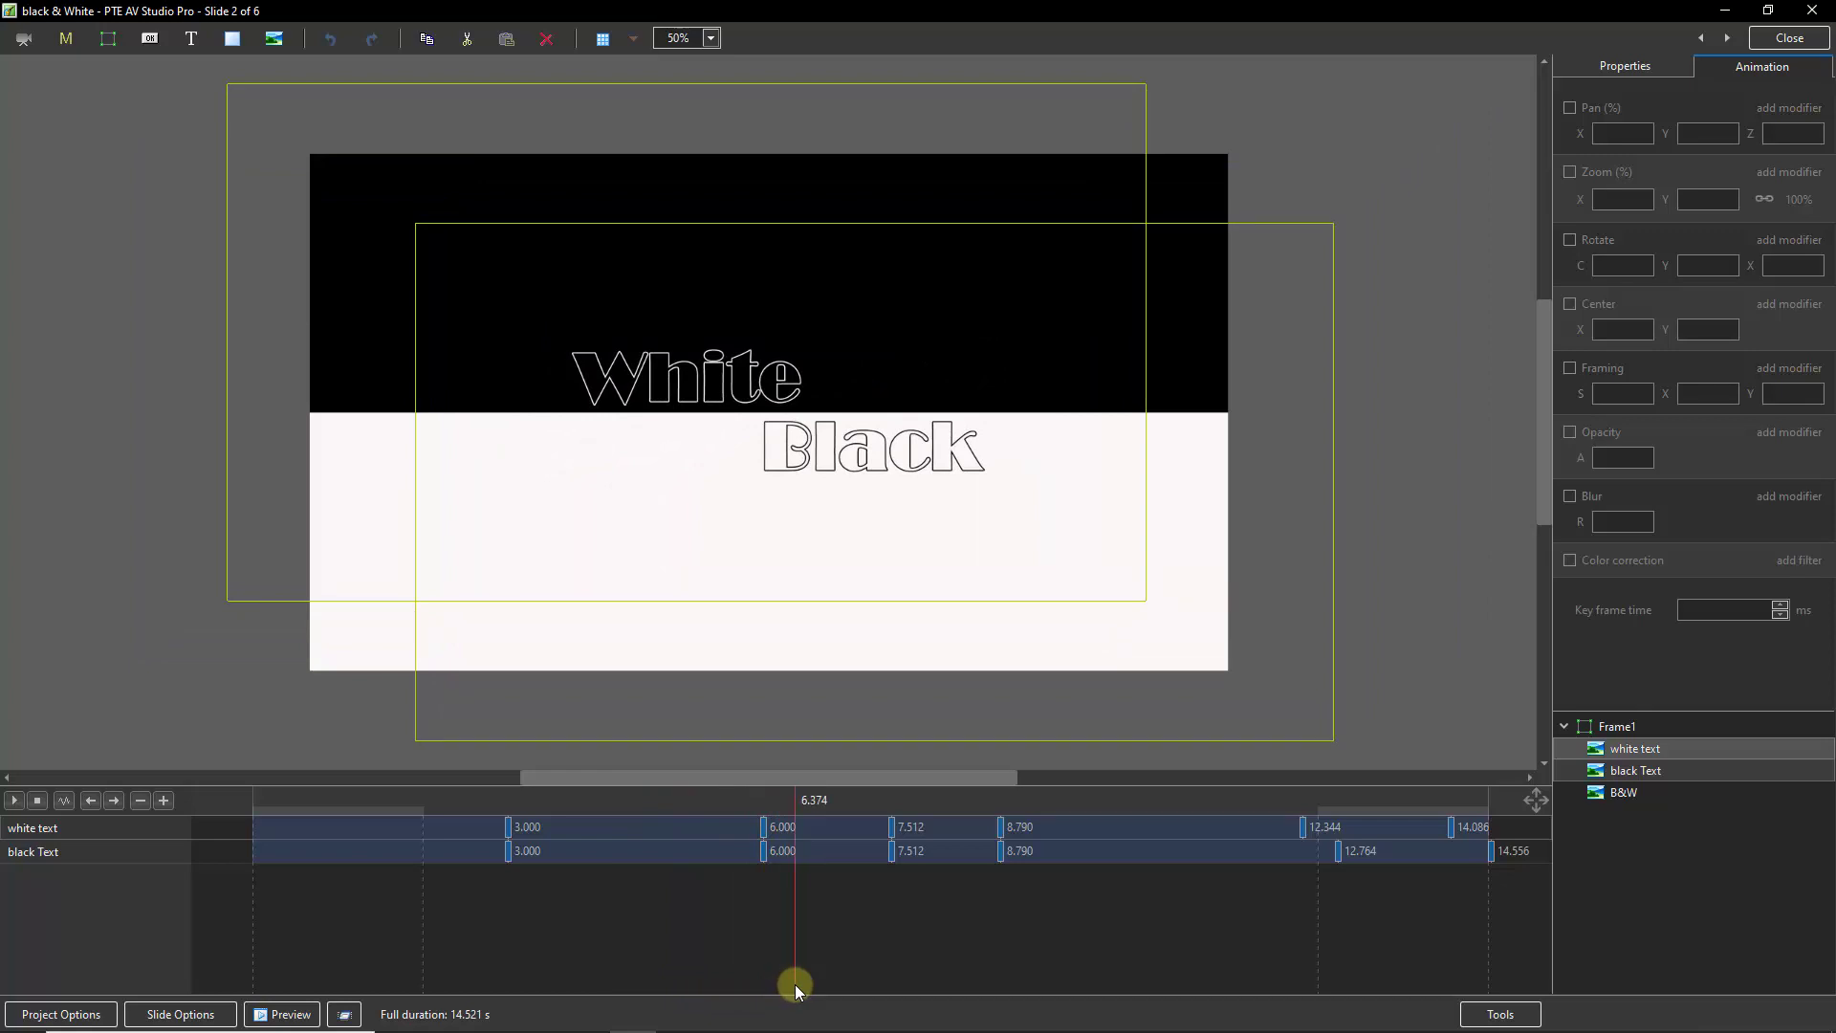
mouse_move(795, 985)
left_mouse_down()
mouse_move(1027, 990)
mouse_move(858, 954)
mouse_move(503, 943)
mouse_move(696, 966)
mouse_move(570, 977)
mouse_move(823, 986)
left_mouse_up()
Examine the white text's modifiers at the 3.000 s key frame and the movement just after it.
left_click(509, 826)
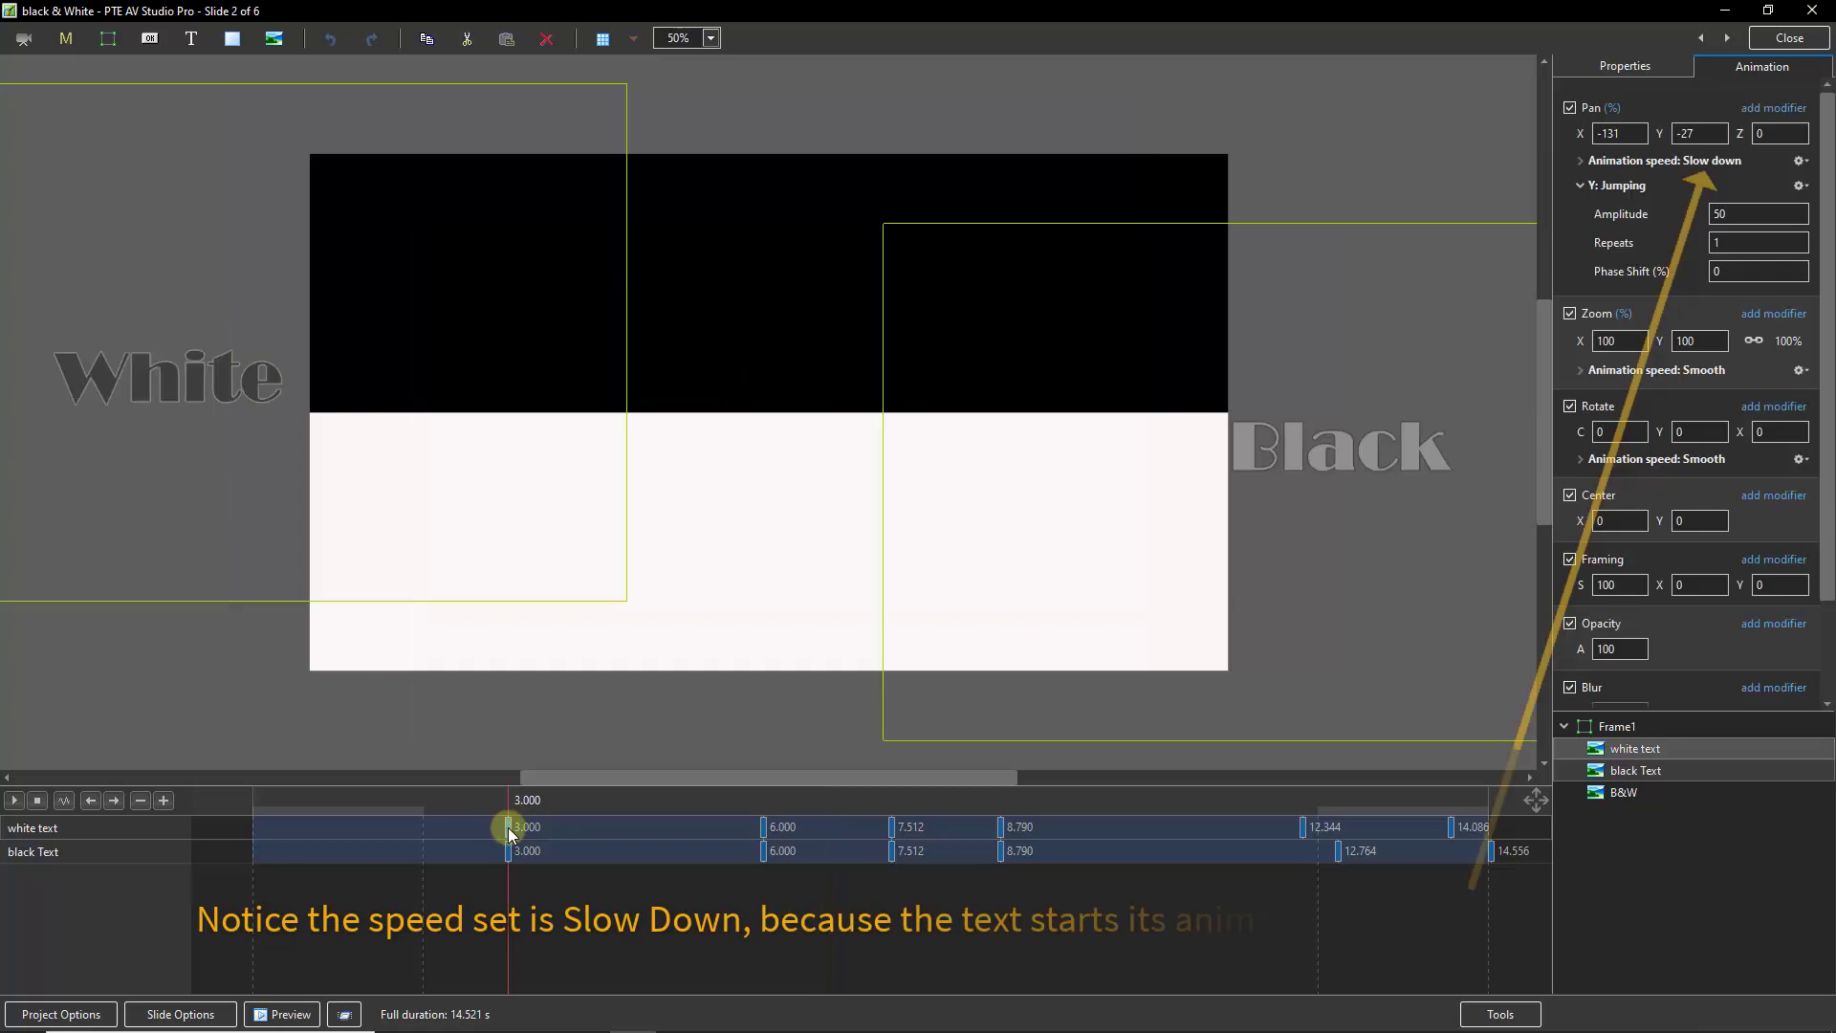
left_click(589, 918)
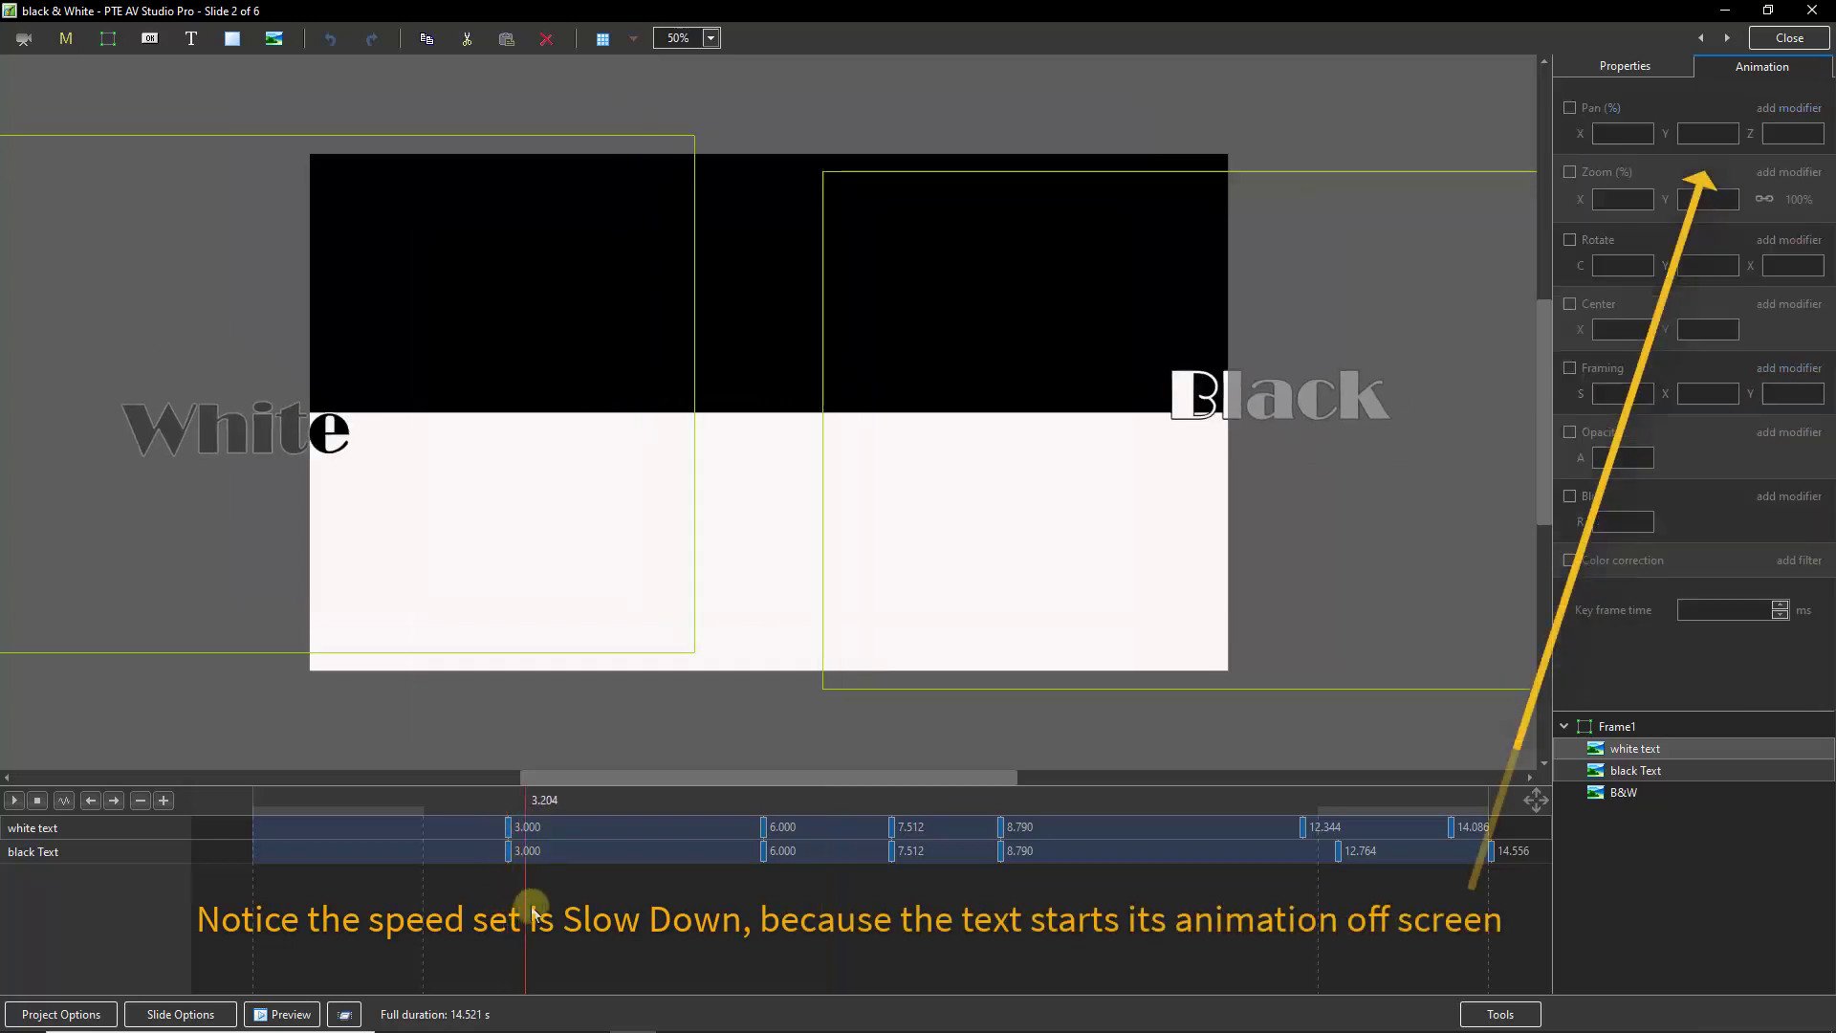
left_click(509, 826)
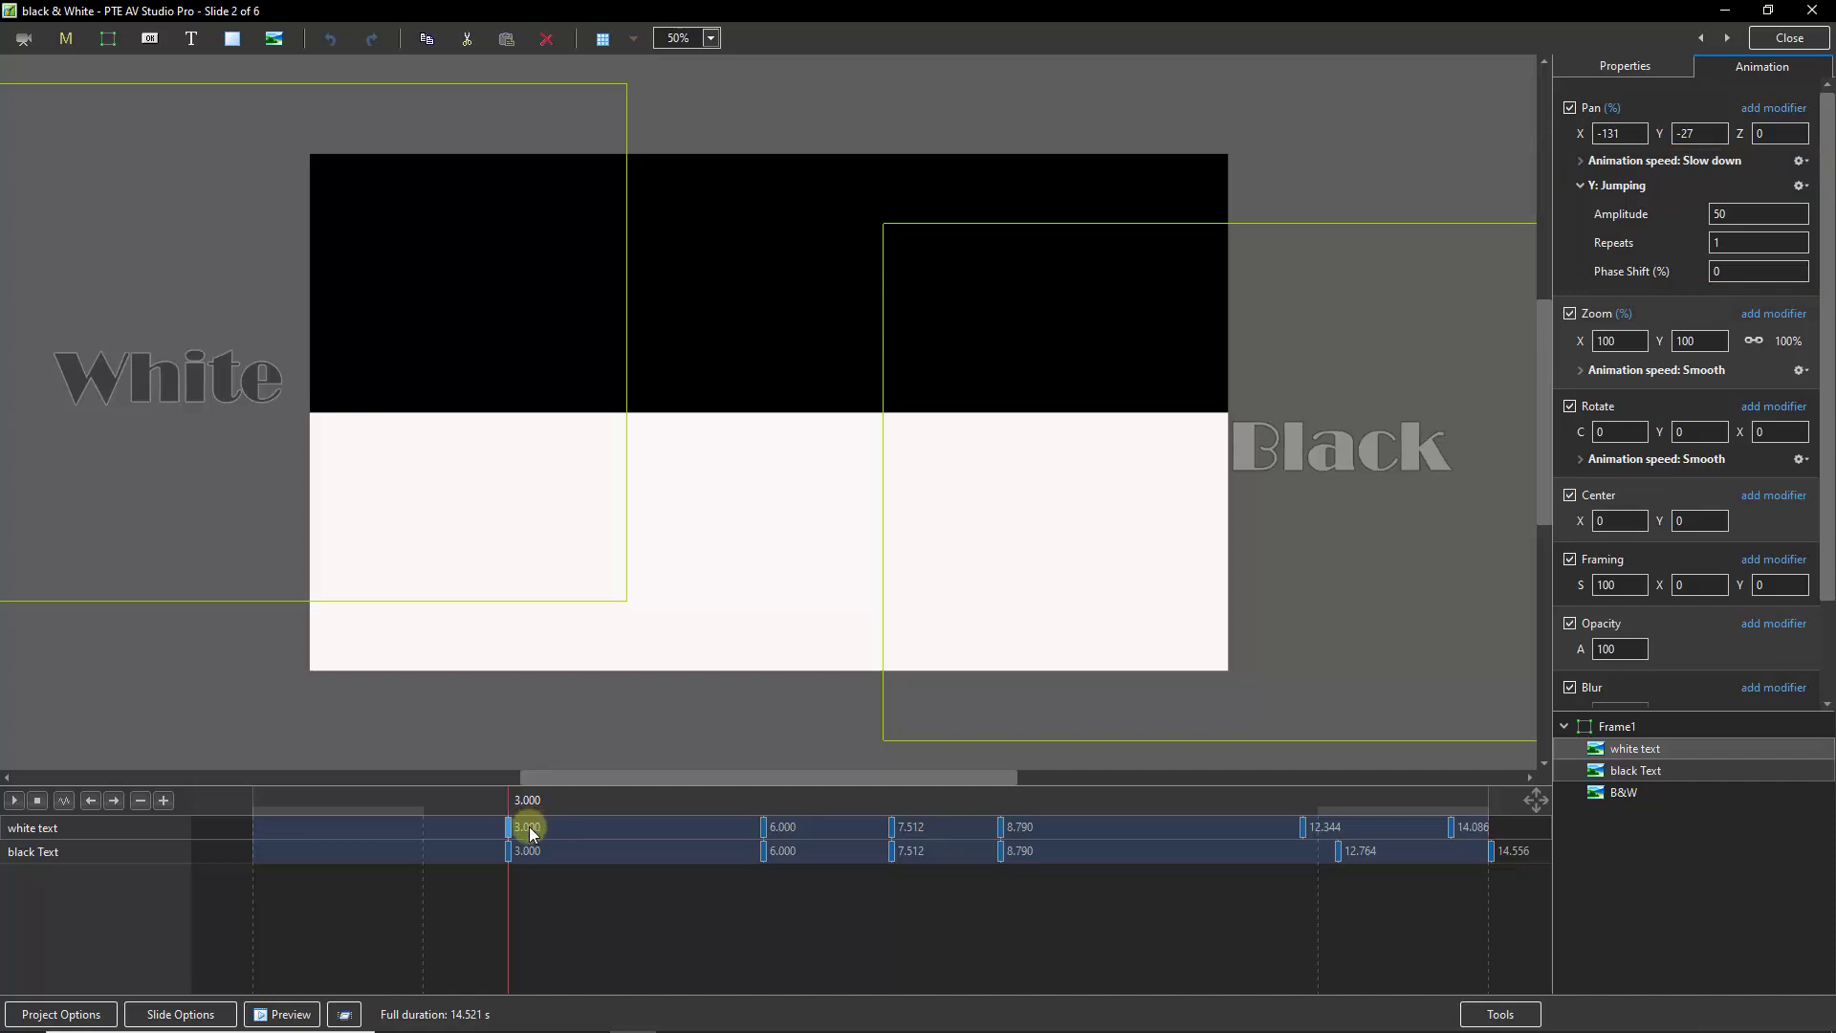
Scrub the text swap, compare the white text's 7.512 s and 8.790 s key frames, and preview the rest to the slide's end.
left_click_drag(717, 864, 1006, 907)
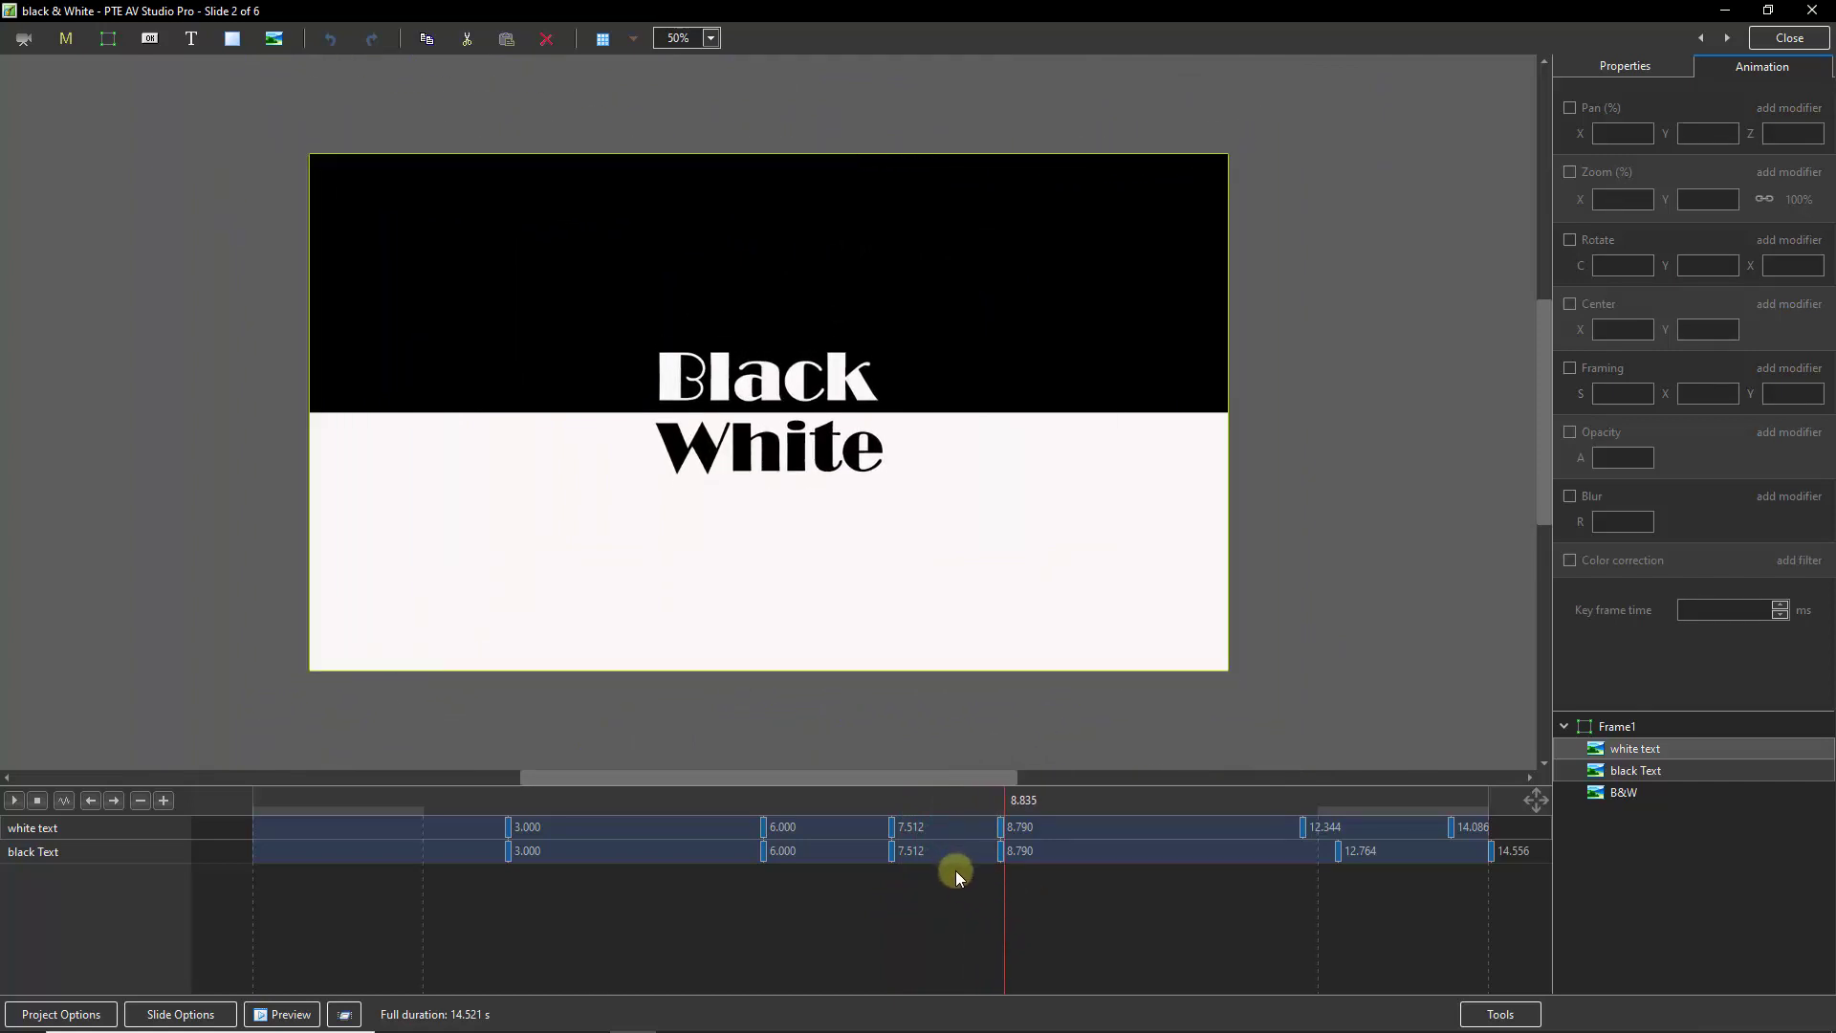
left_click(892, 826)
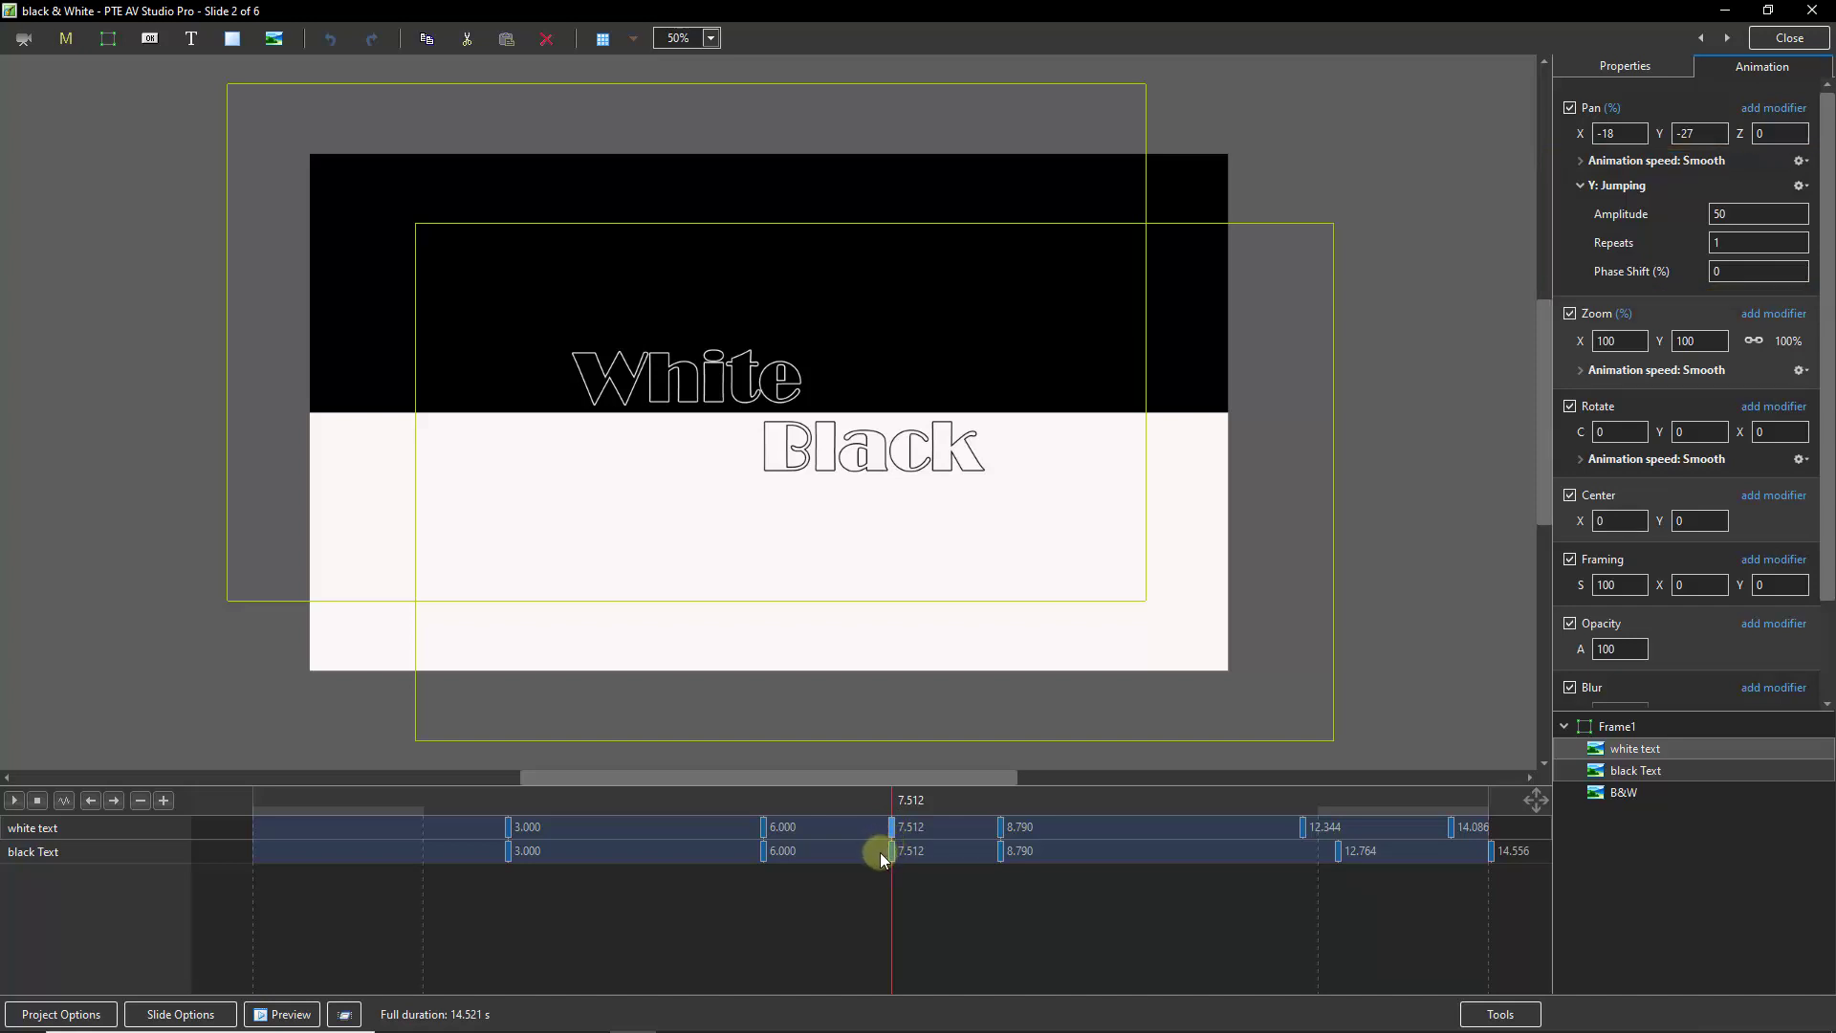
left_click(1000, 826)
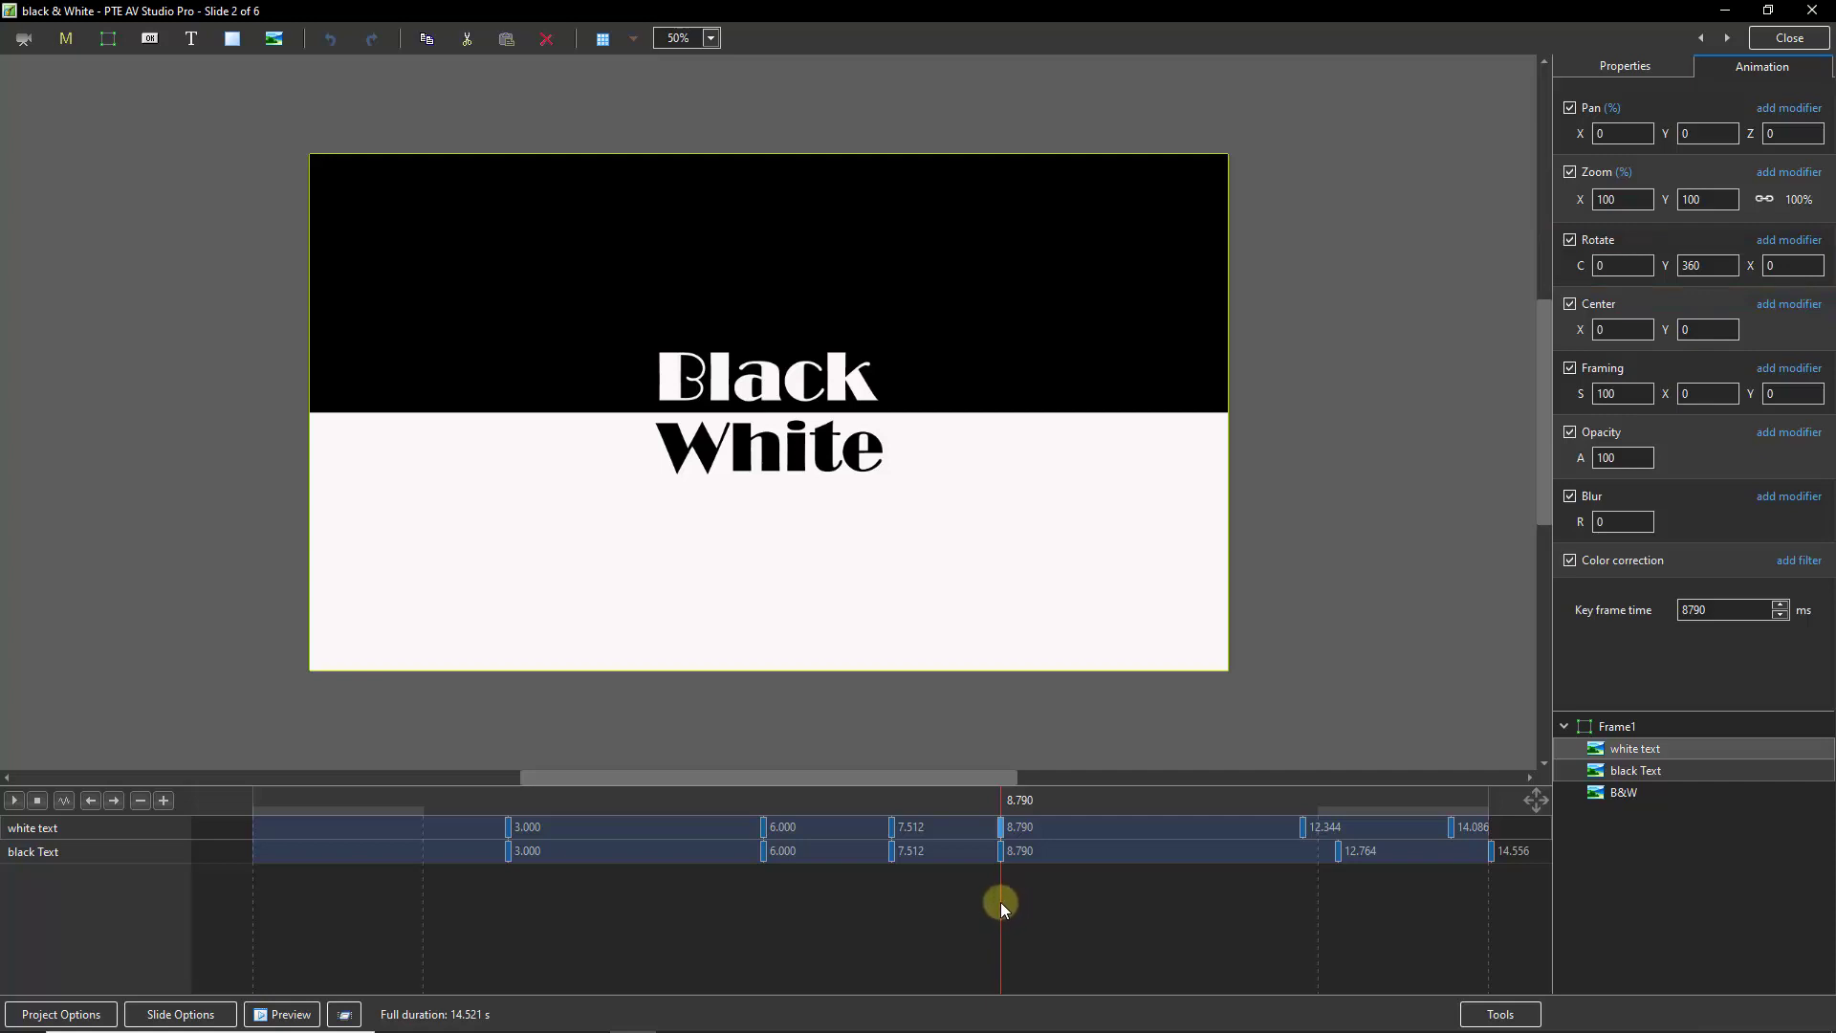
left_click_drag(1001, 902, 1486, 929)
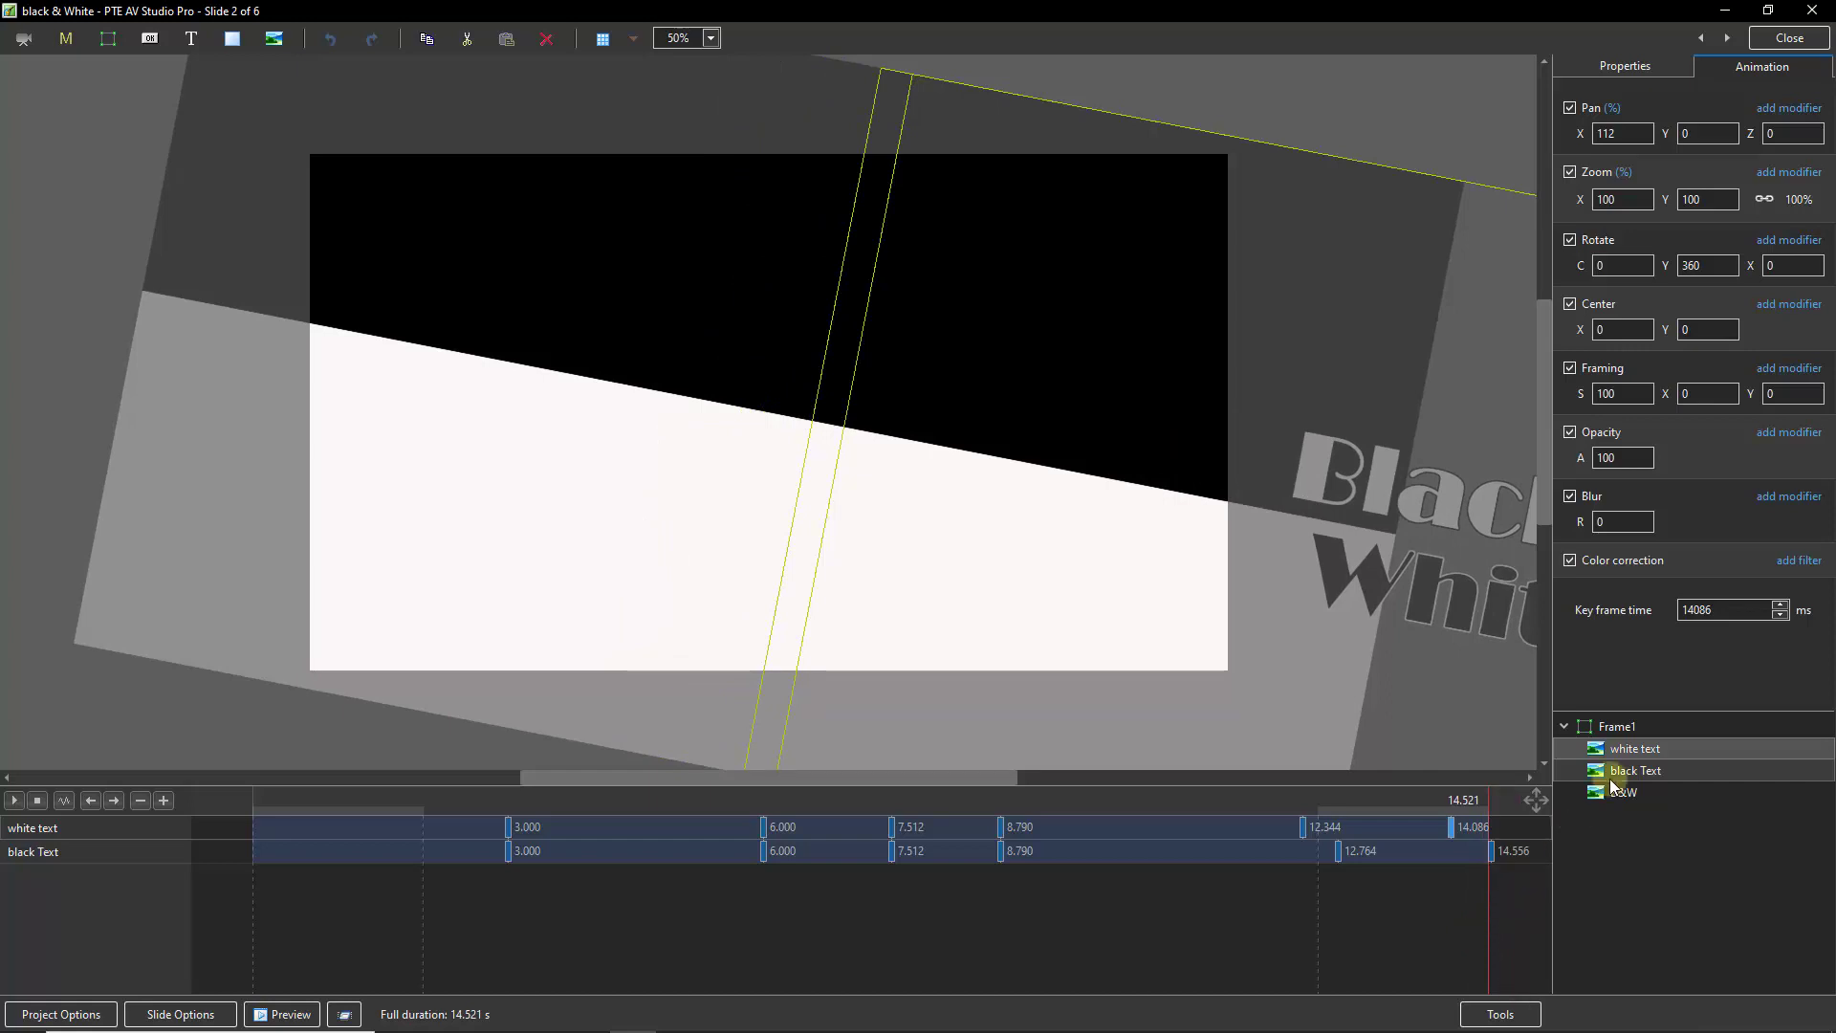
Examine Frame1's 10.934 s key frame and scrub from it to the slide's end to preview the frame's tilt and zoom.
left_click(1617, 729)
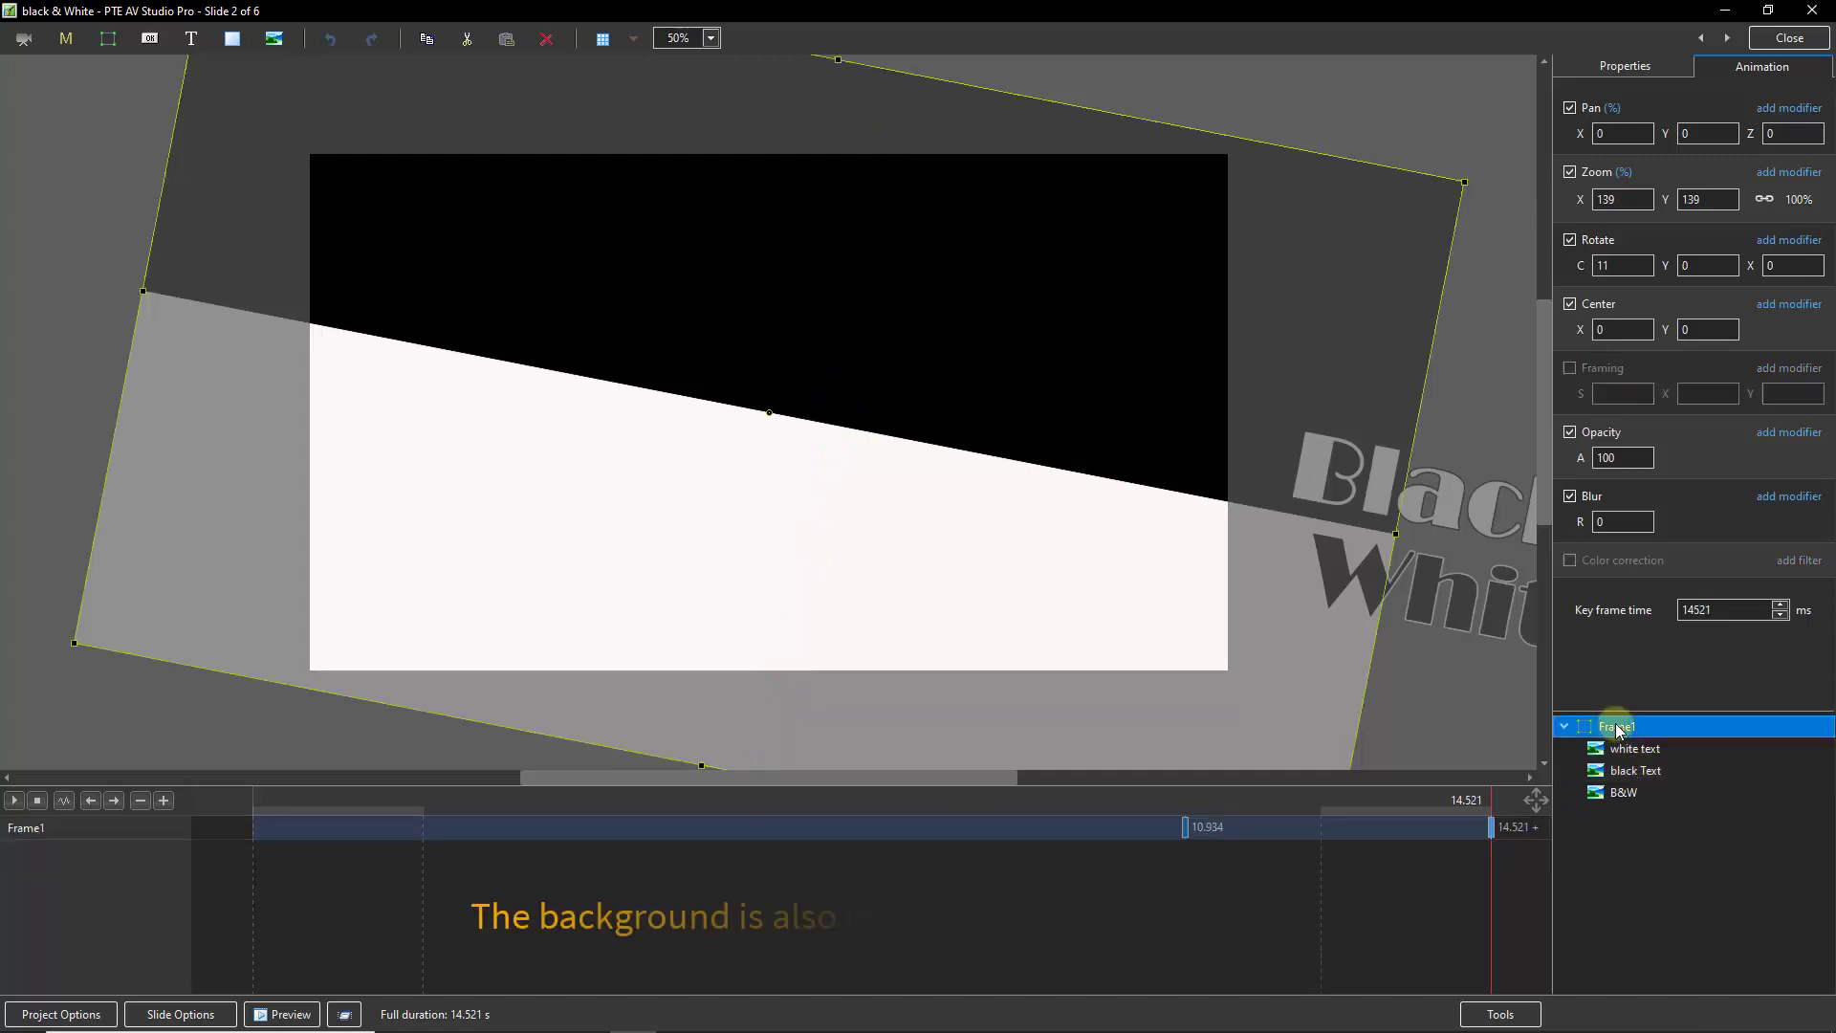
left_click(1186, 831)
left_click_drag(1184, 866, 1492, 901)
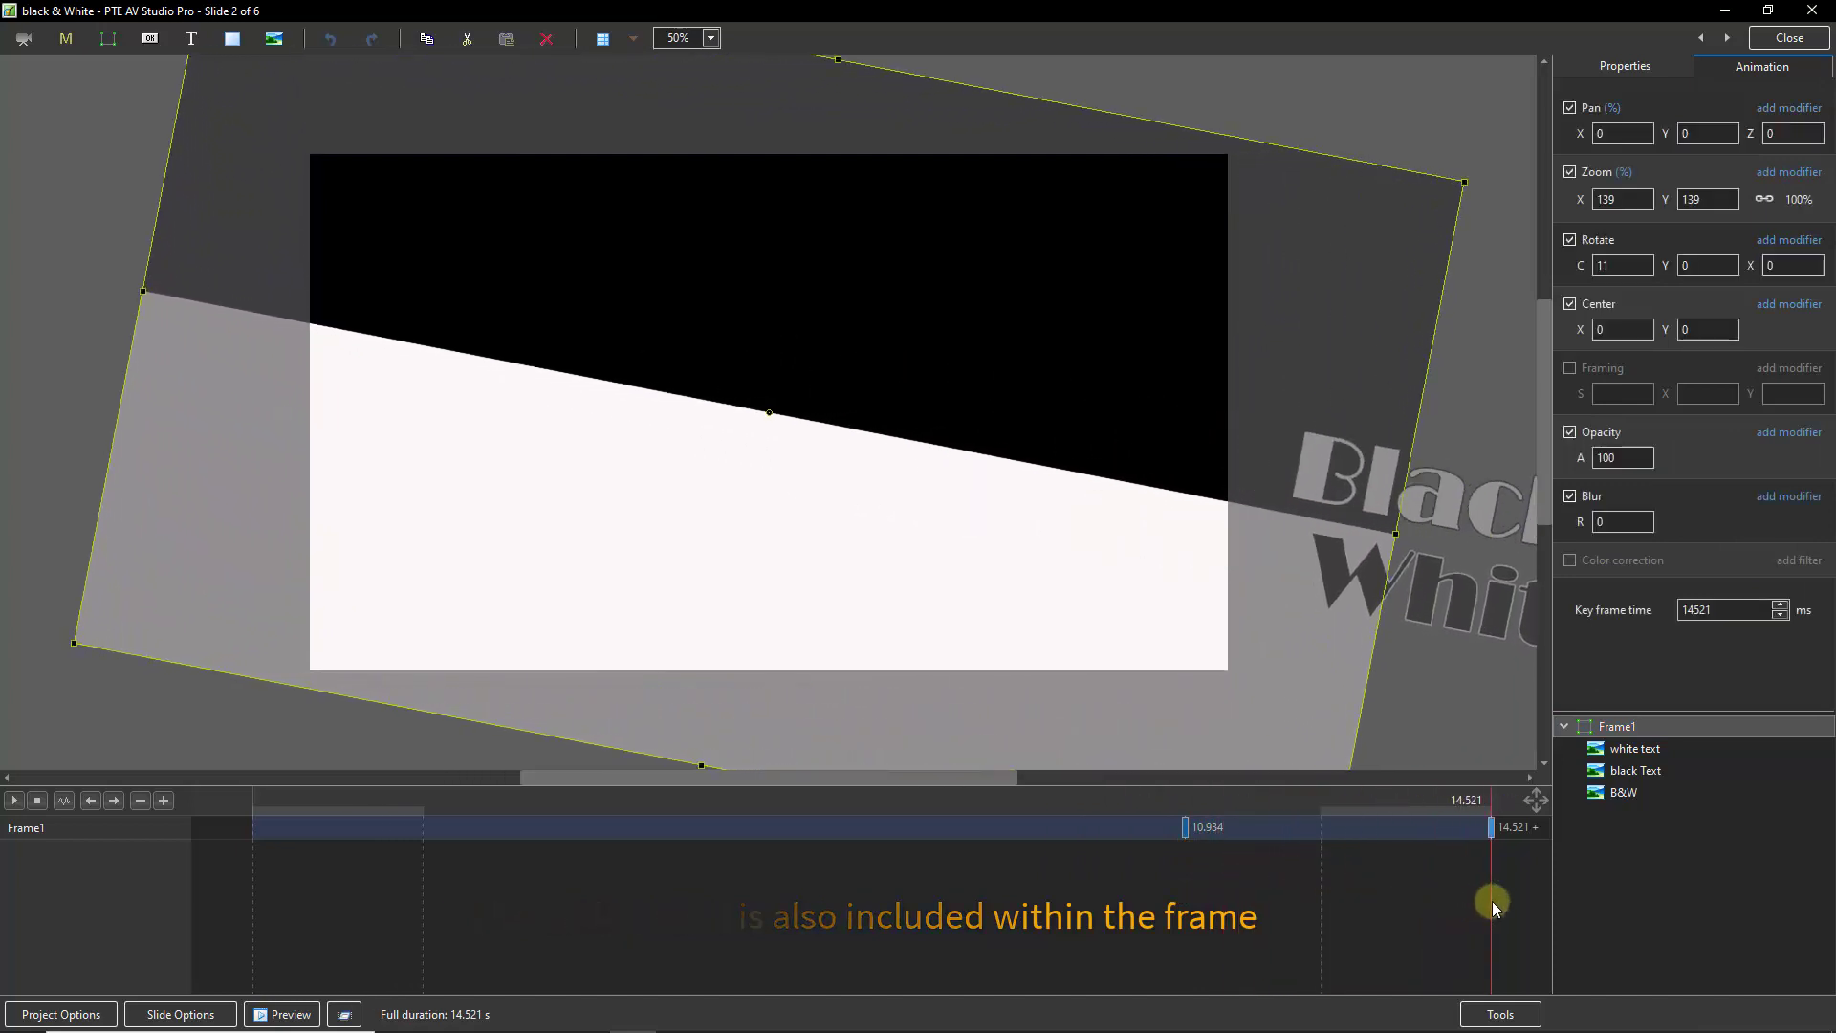
Show the white text and black Text timelines together and examine the white text's key frames at 12.344 s and 14.086 s.
left_click(1636, 749)
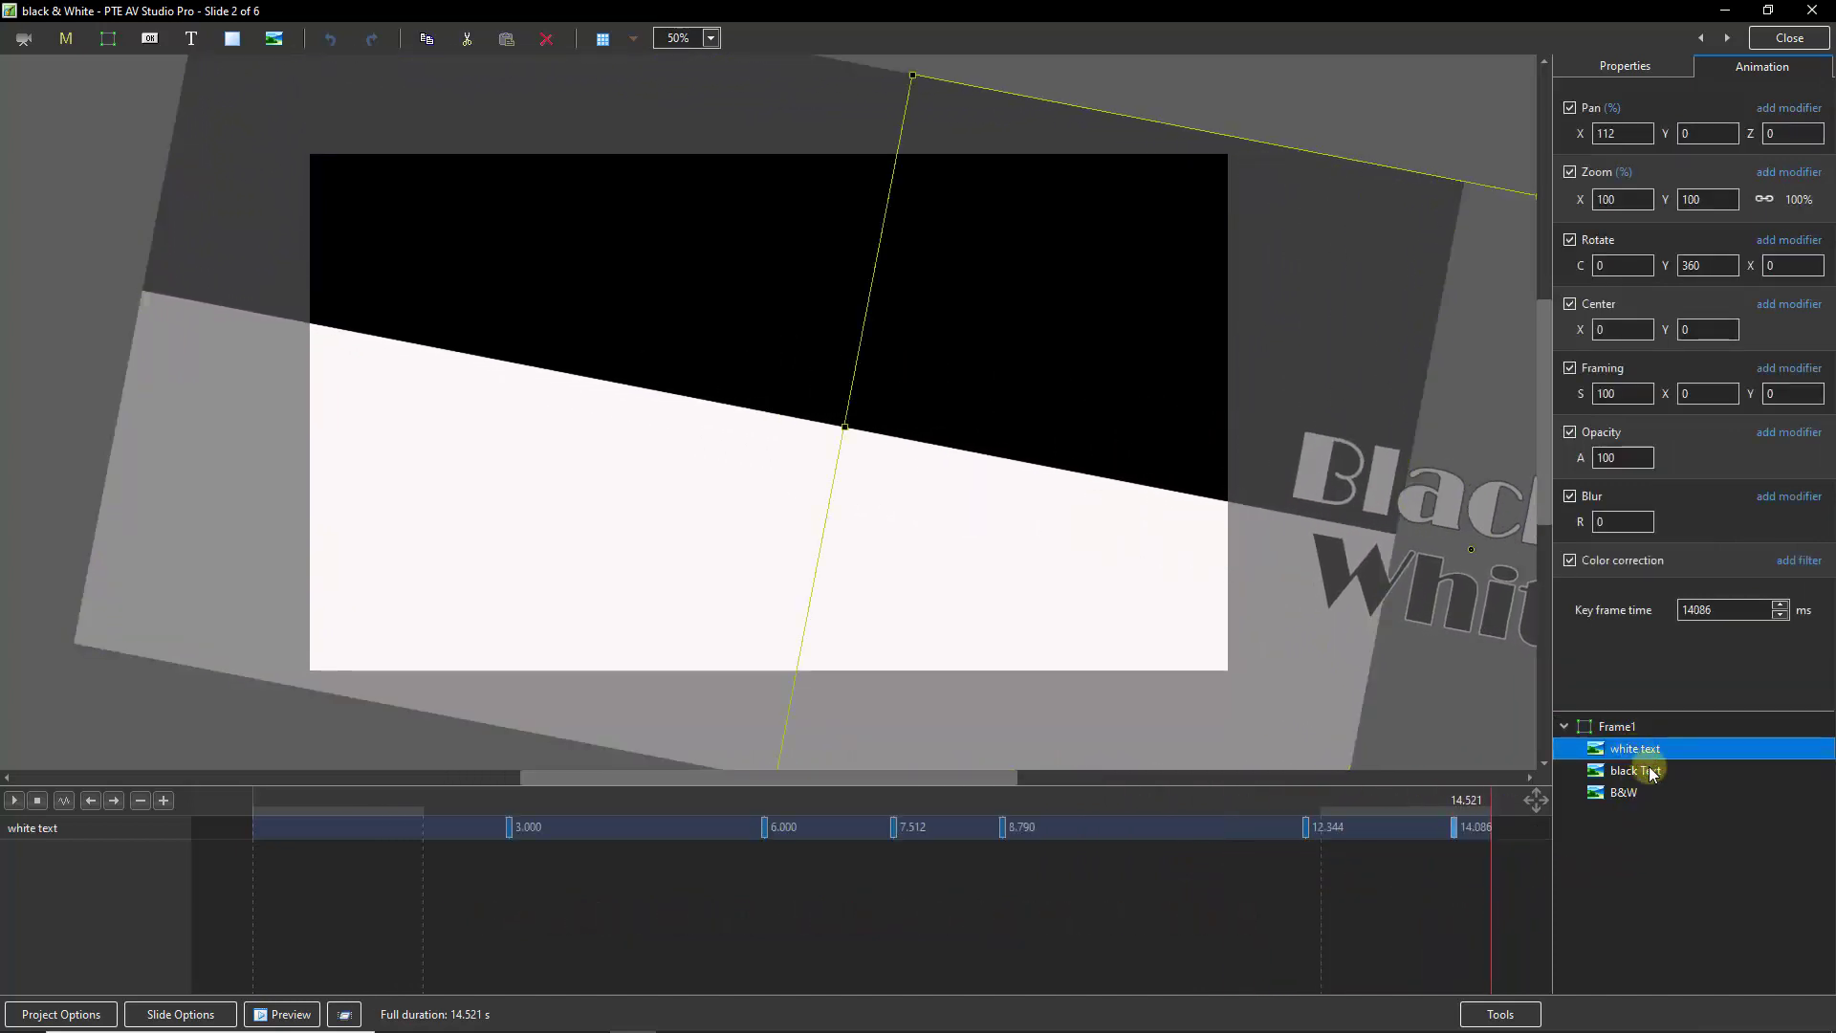
left_click(1636, 771, "ctrl")
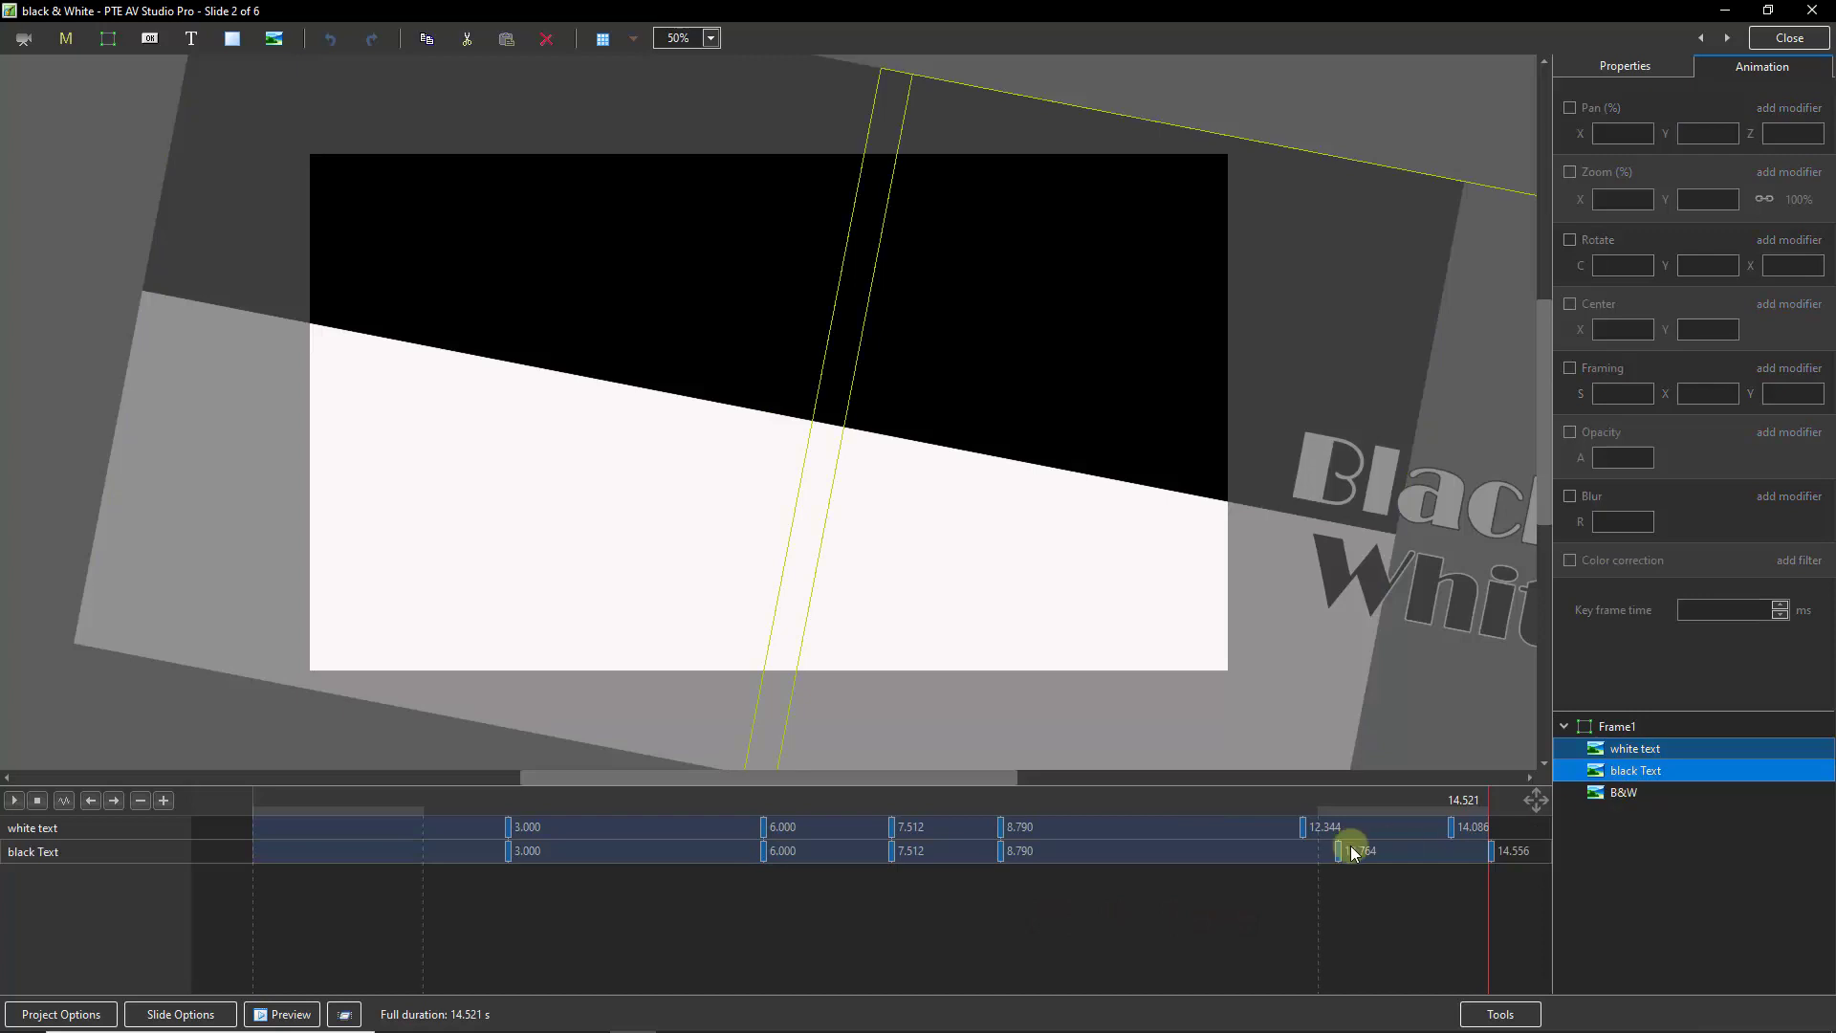
left_click(1305, 827)
left_click(1450, 828)
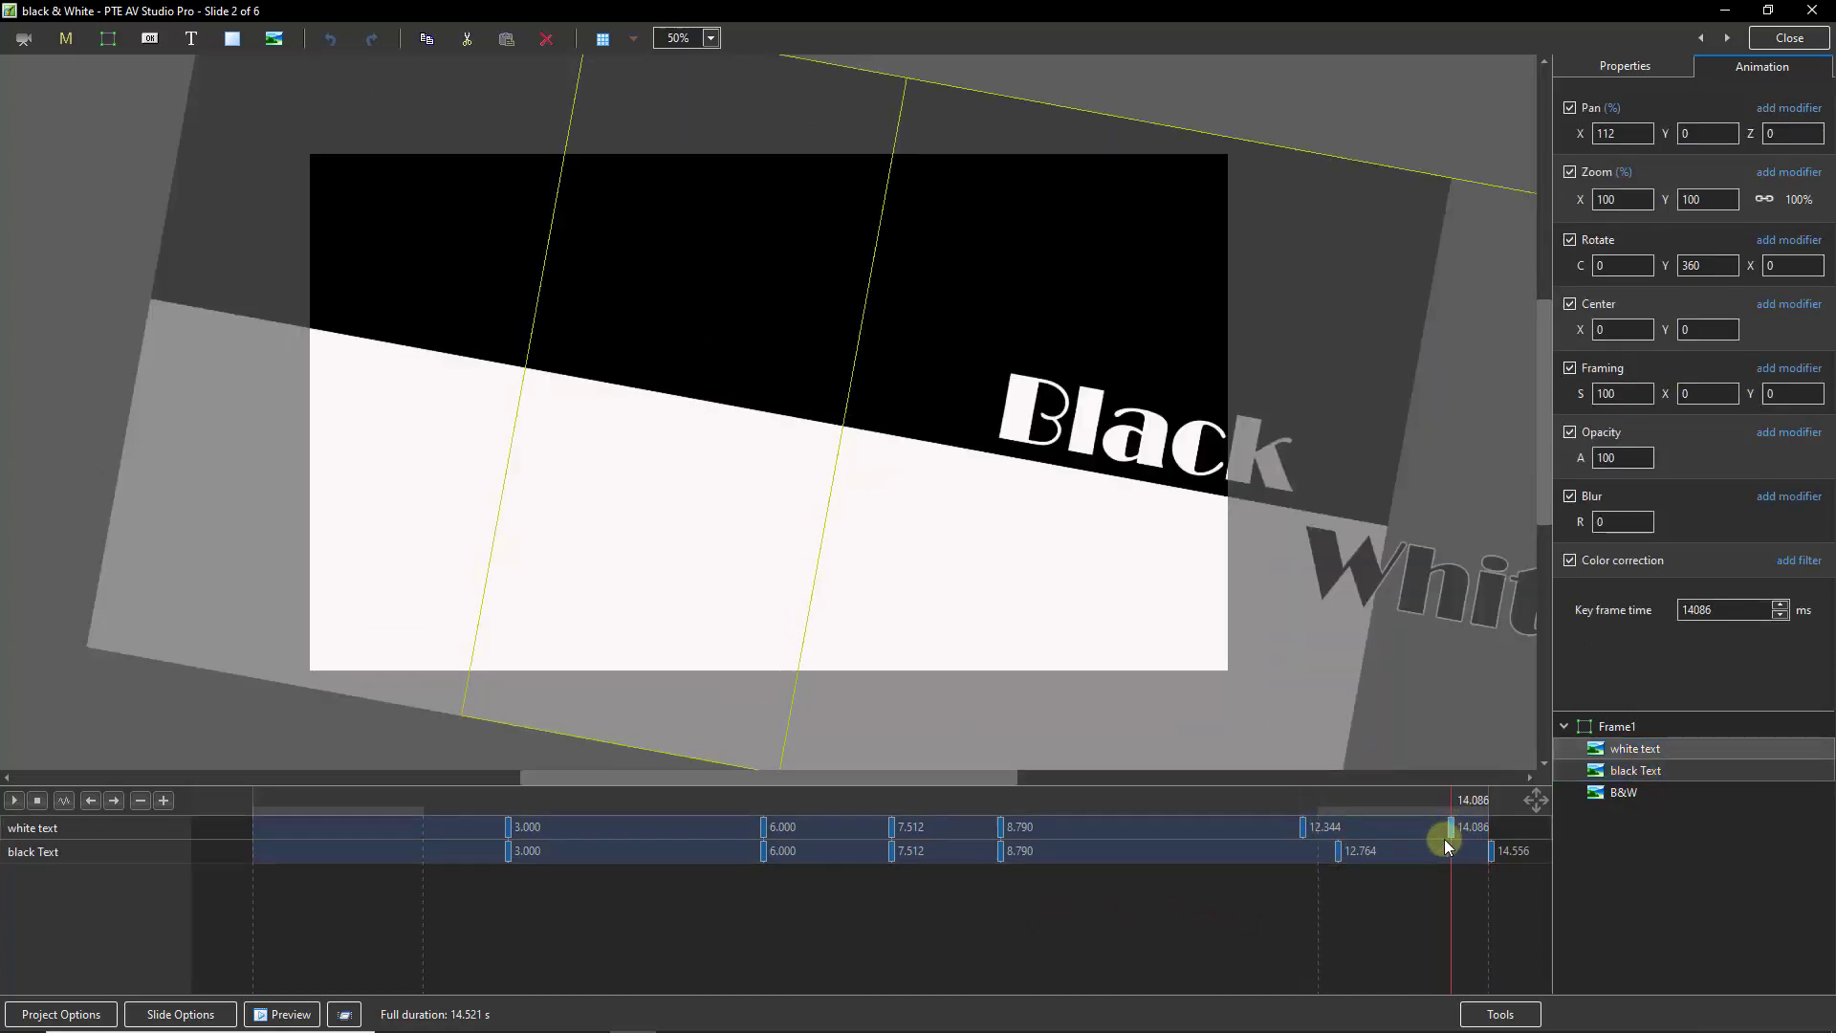